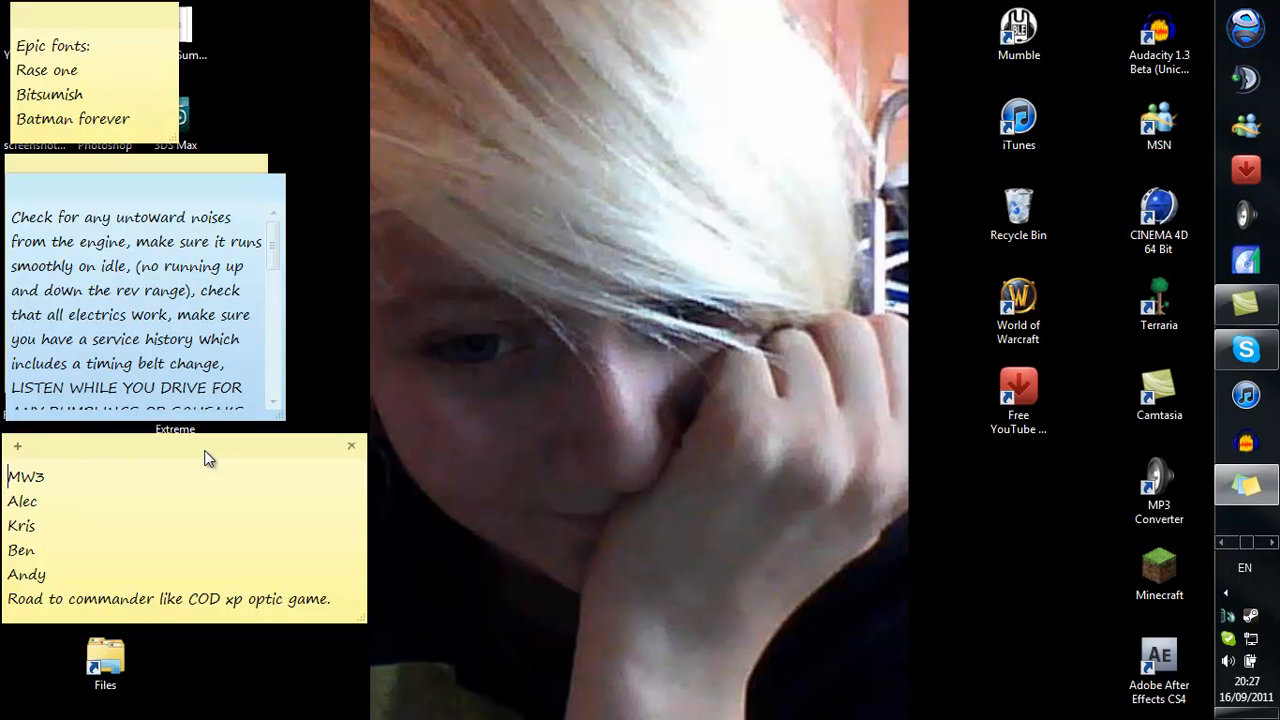
Switch to CINEMA 4D with its empty untitled scene
left_click(1272, 542)
left_click(1245, 124)
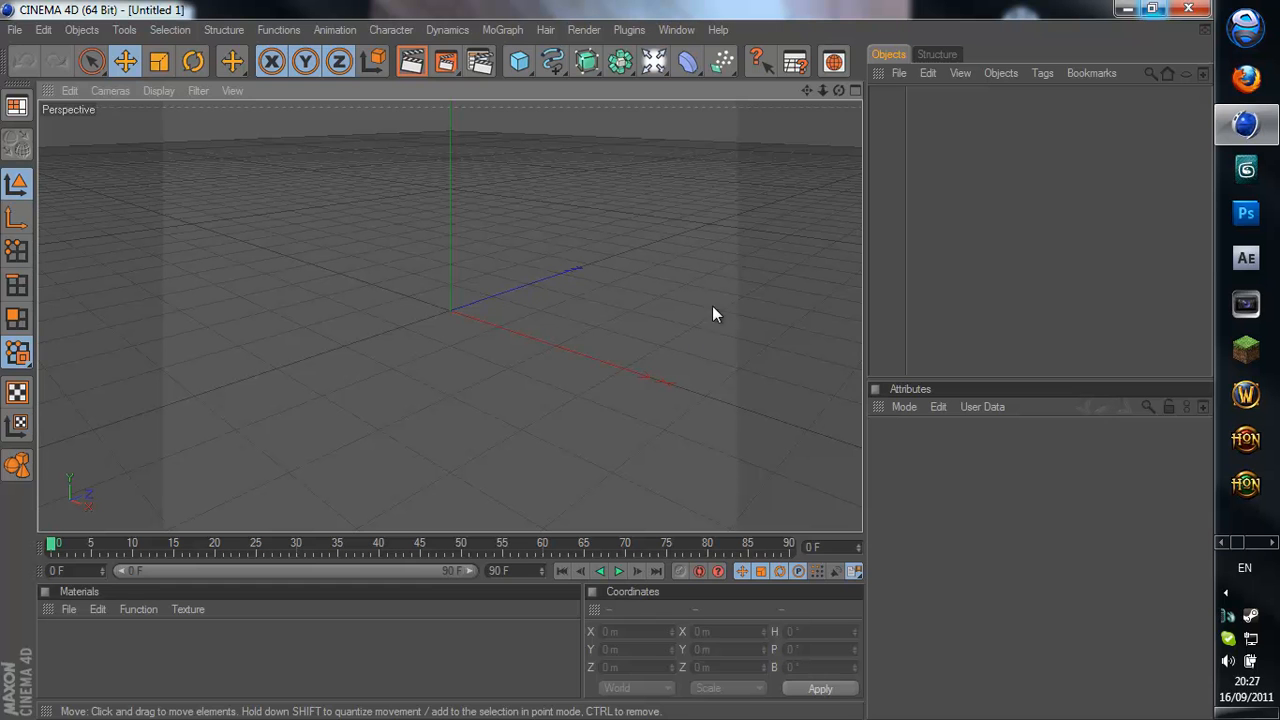
left_click_drag(451, 297, 608, 366, "alt")
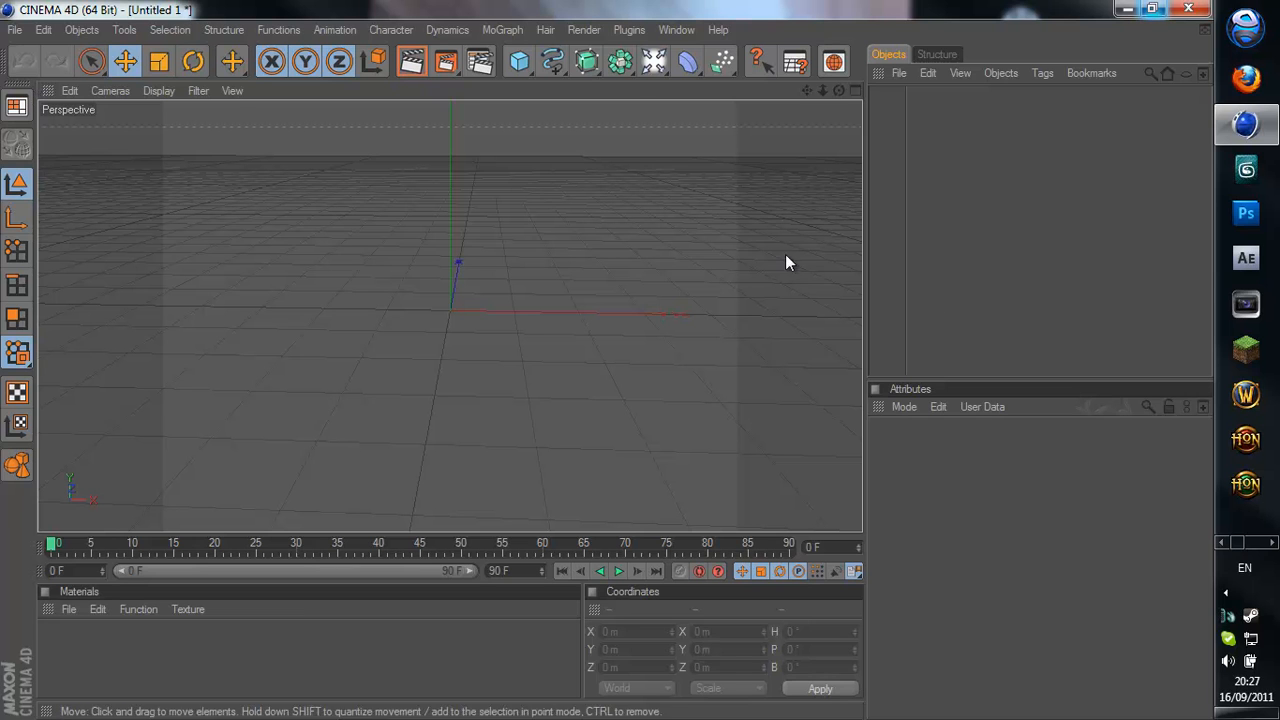
left_click(921, 58)
left_click(900, 56)
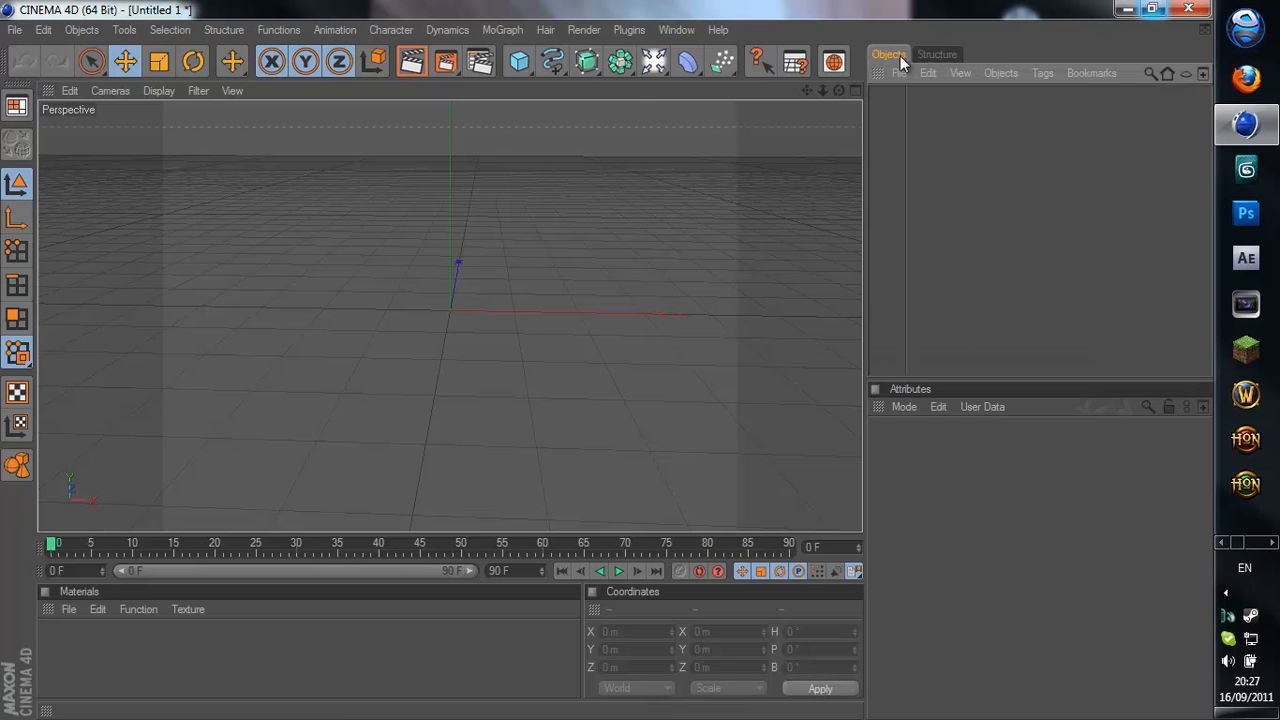
left_click(945, 55)
left_click(895, 55)
left_click_drag(644, 212, 609, 361, "alt")
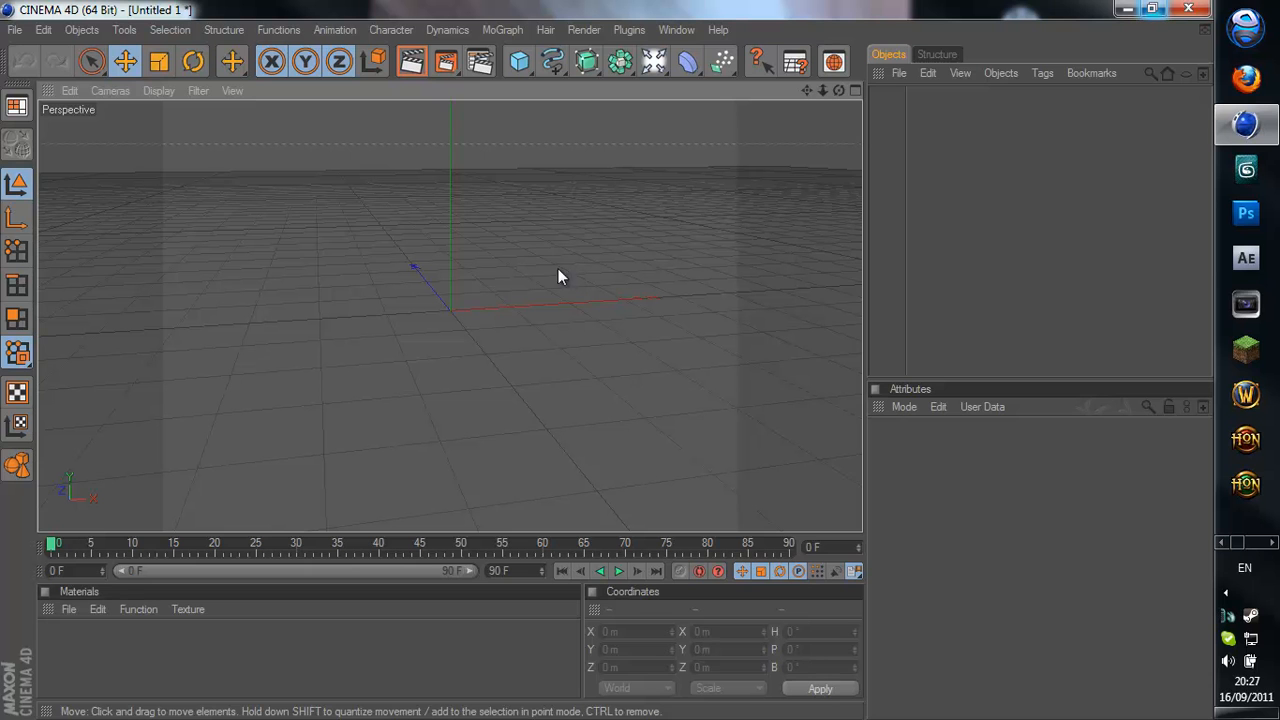
Open the render settings and set the output size to 1280 by 720 pixels
left_click(478, 62)
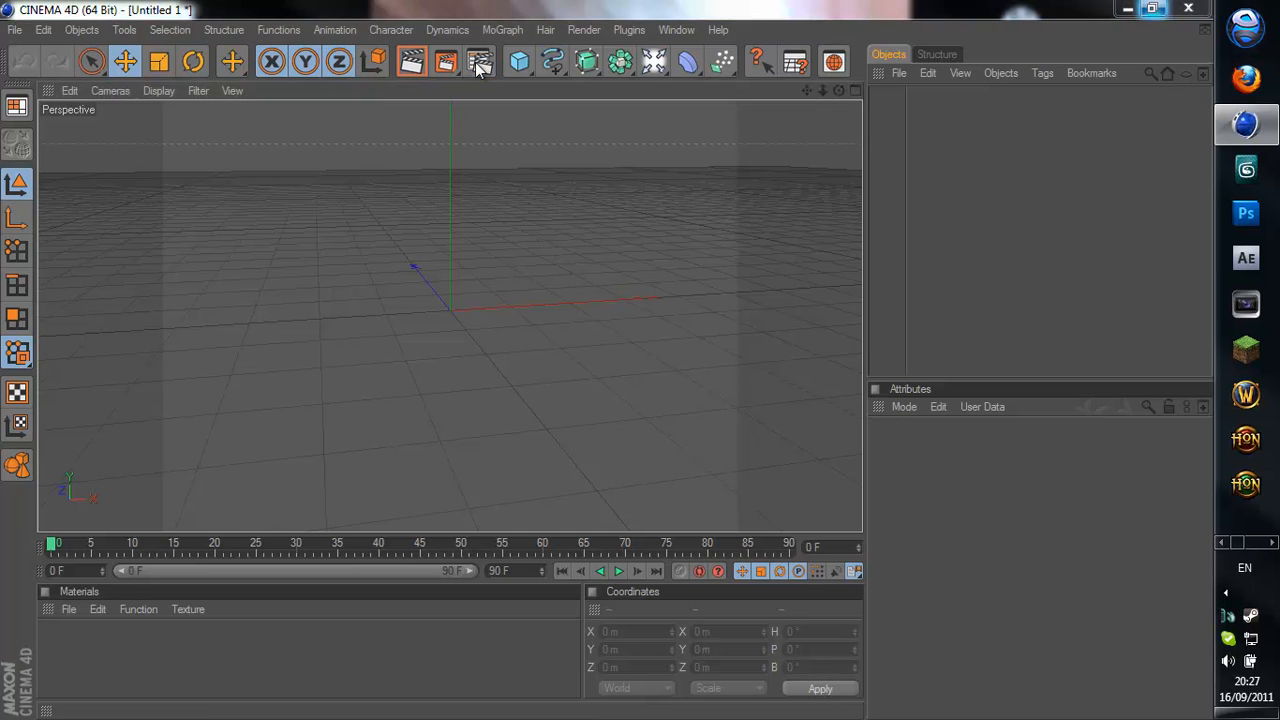
left_click_drag(317, 27, 379, 105)
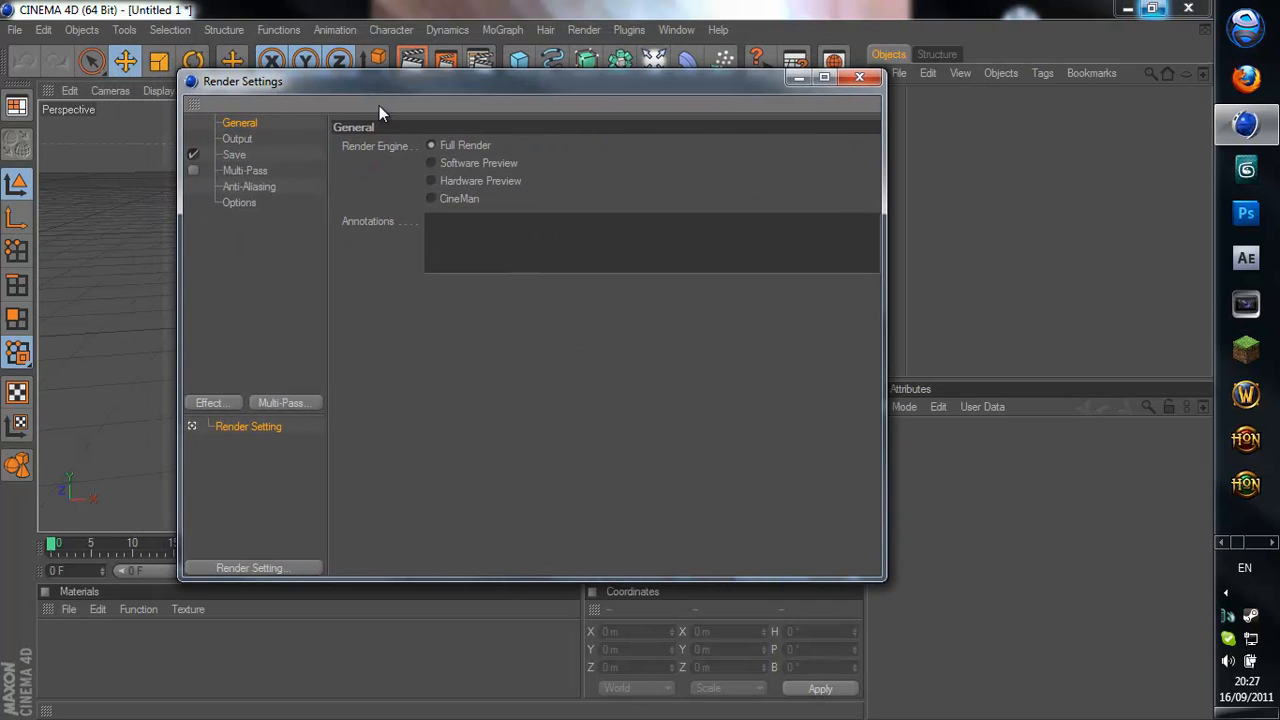
left_click(241, 140)
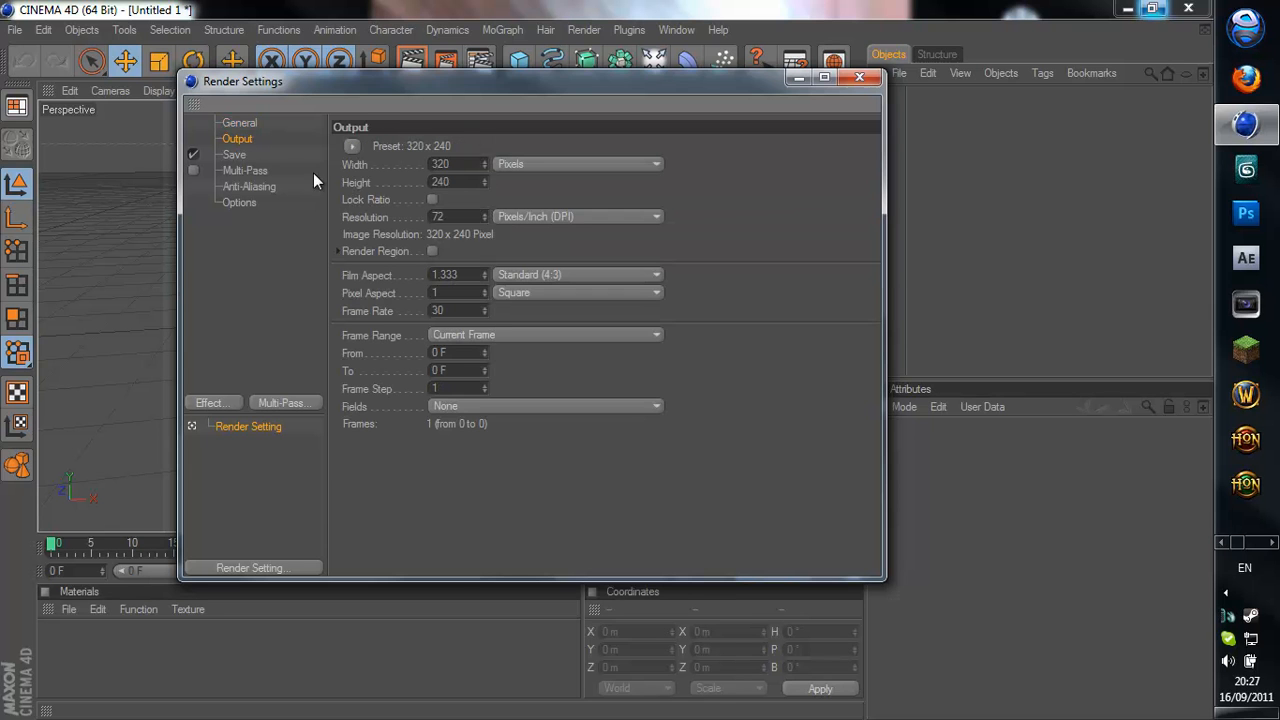
double_click(459, 162)
type("1280")
key("Tab")
type("720")
key("Return")
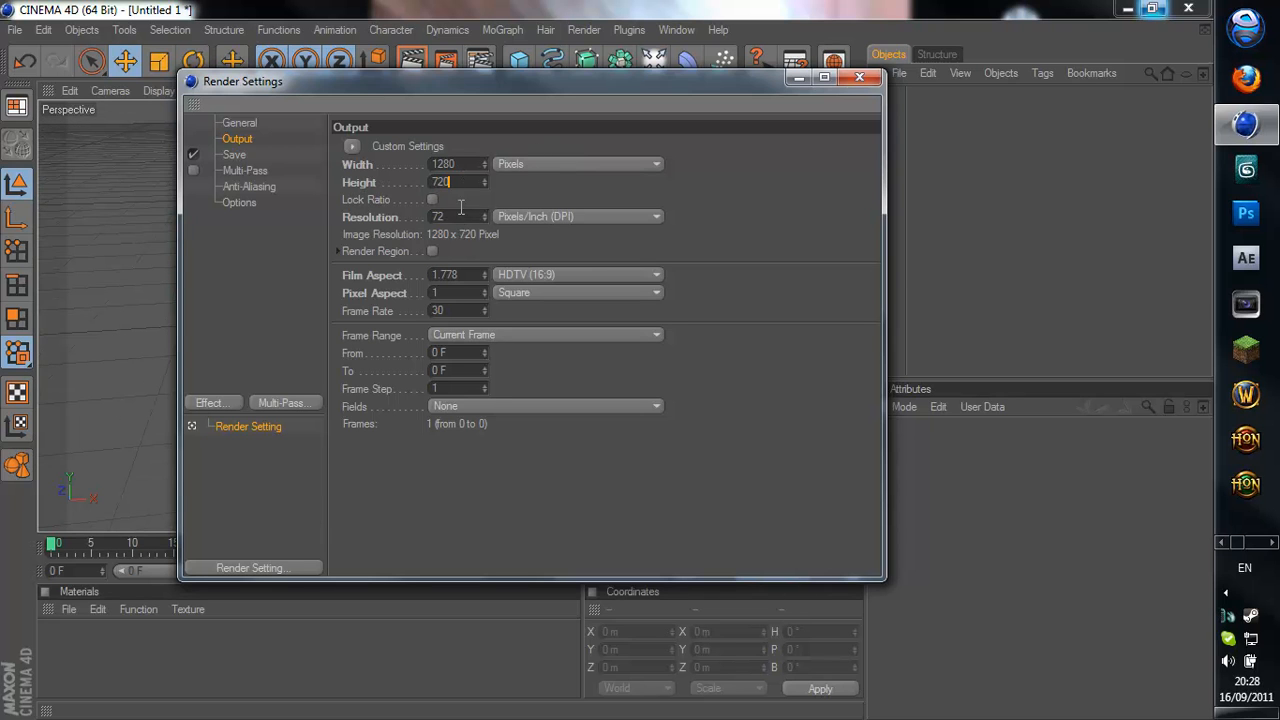
Set the render's frame range to All Frames and change its end frame to 150
left_click(483, 335)
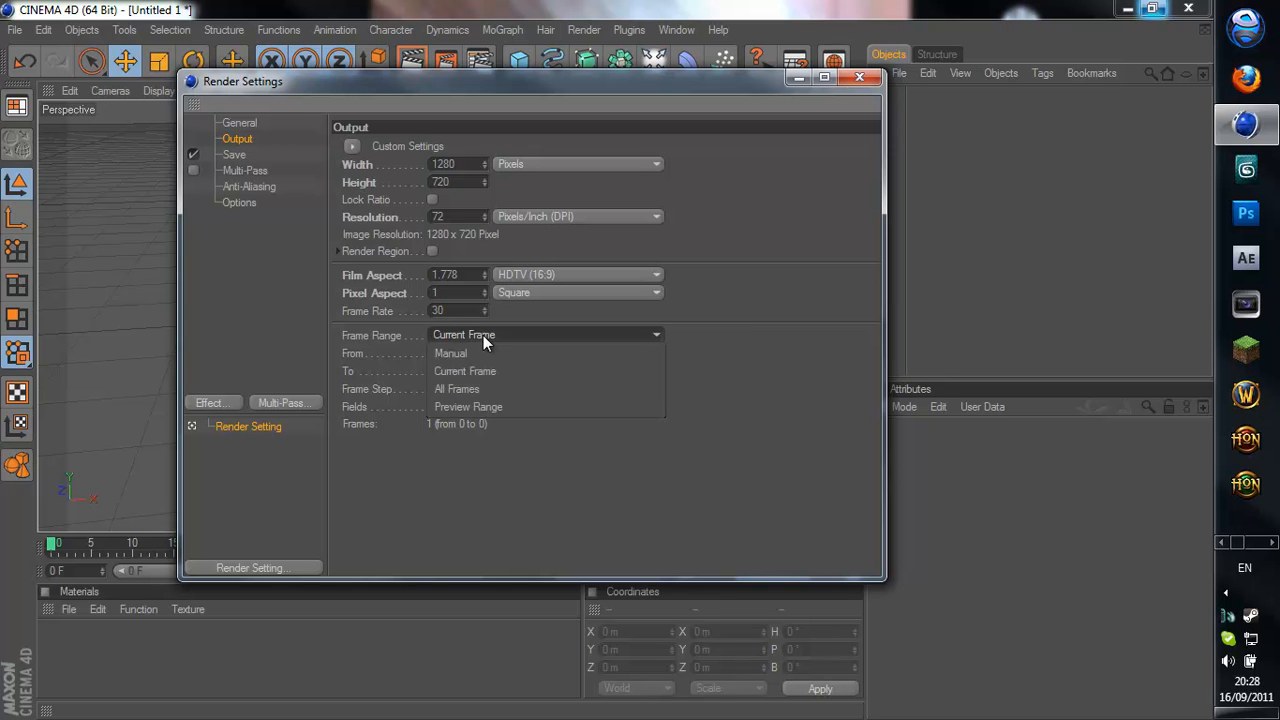
left_click(505, 390)
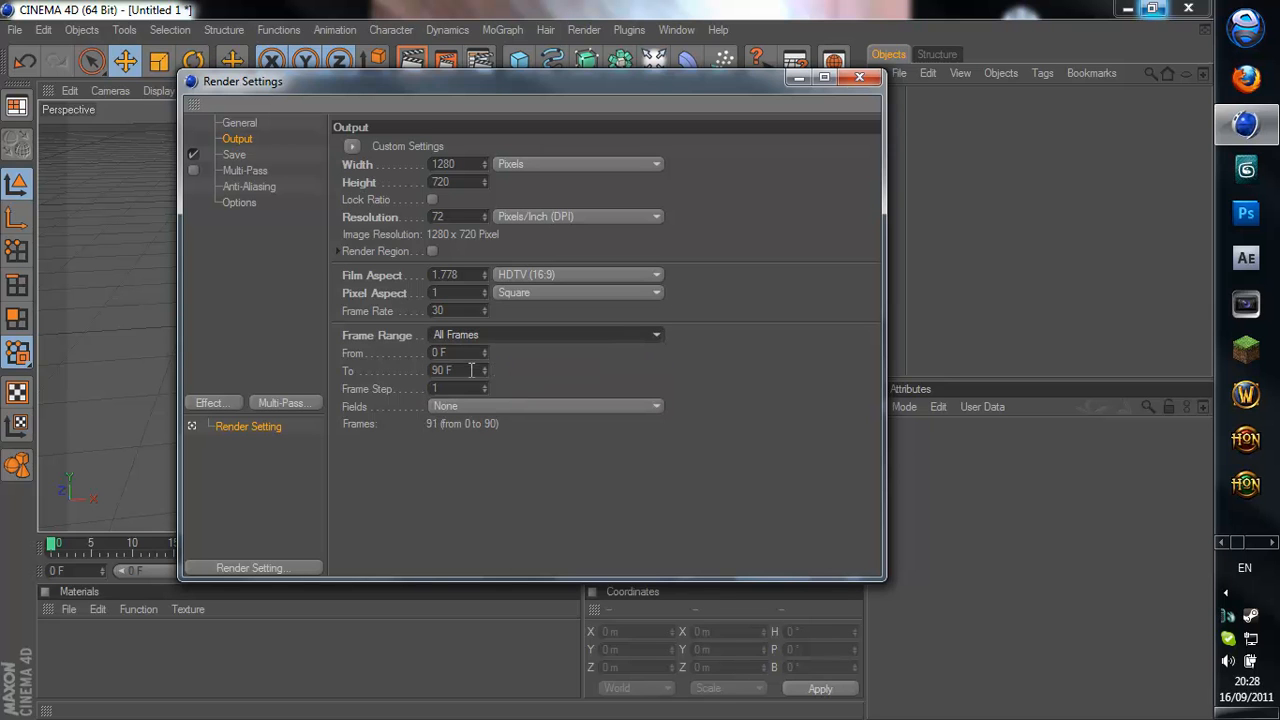
double_click(471, 370)
type("150")
key("Return")
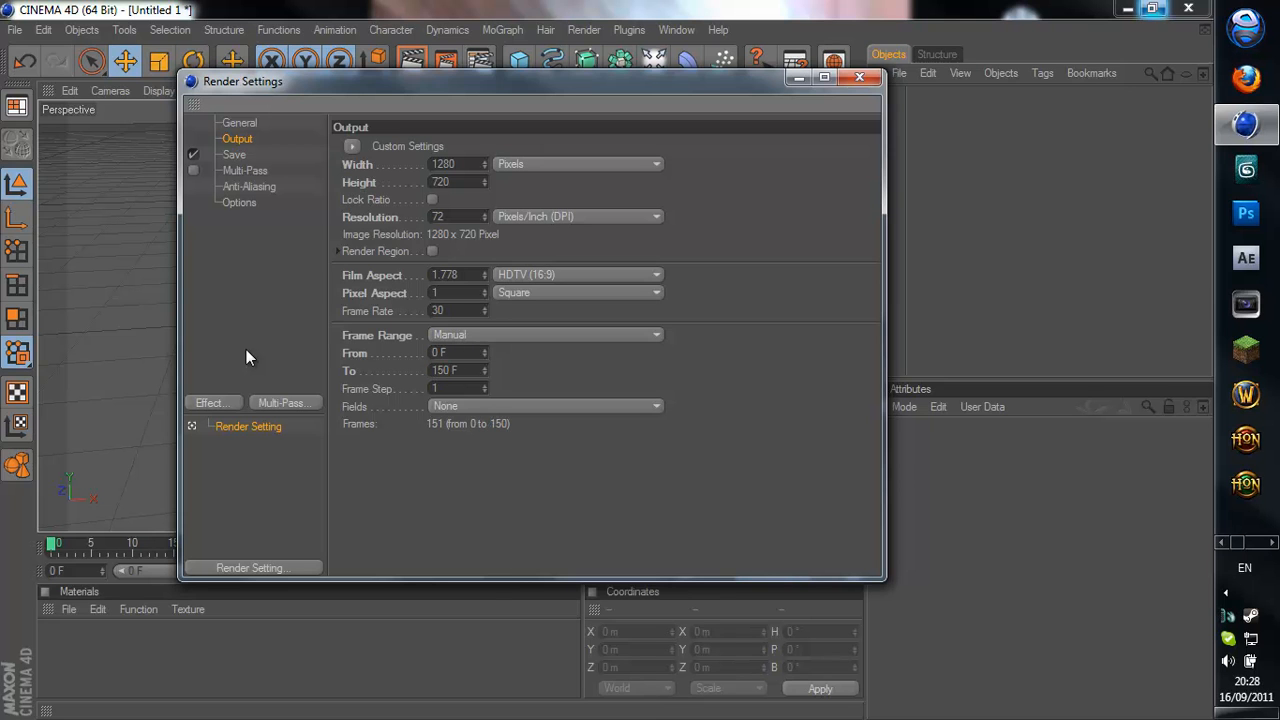
Set the save format of the rendered output to QuickTime Movie
left_click(249, 155)
left_click(244, 141)
left_click(243, 152)
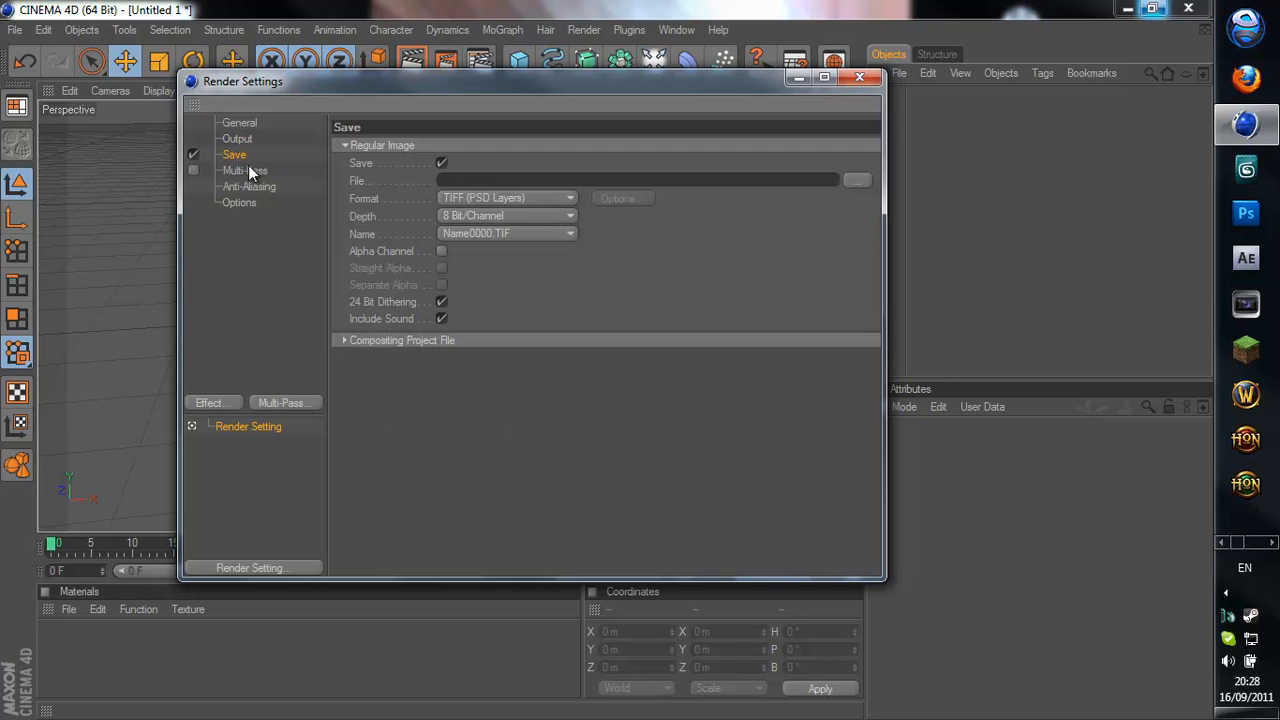
left_click(500, 200)
left_click(516, 669)
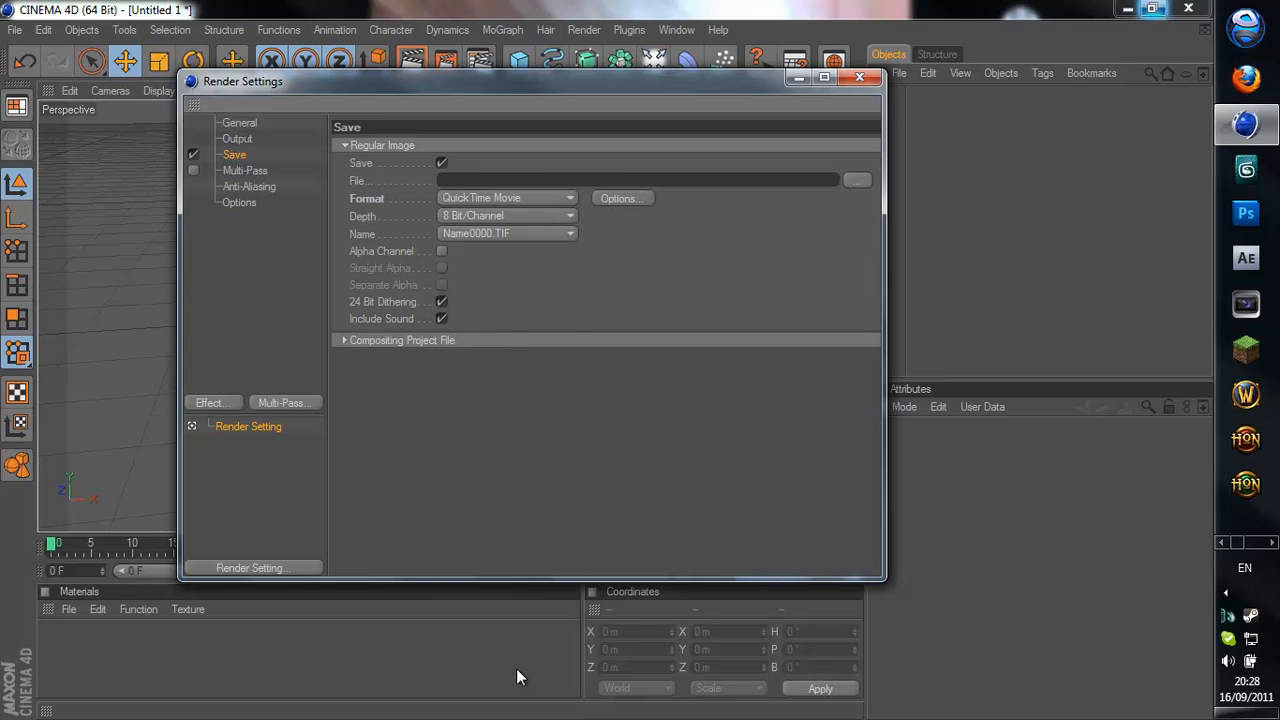
Choose the render's save location by browsing to the Tutorial folder under Editing, Youtube Stuff, My Stuff
left_click(854, 181)
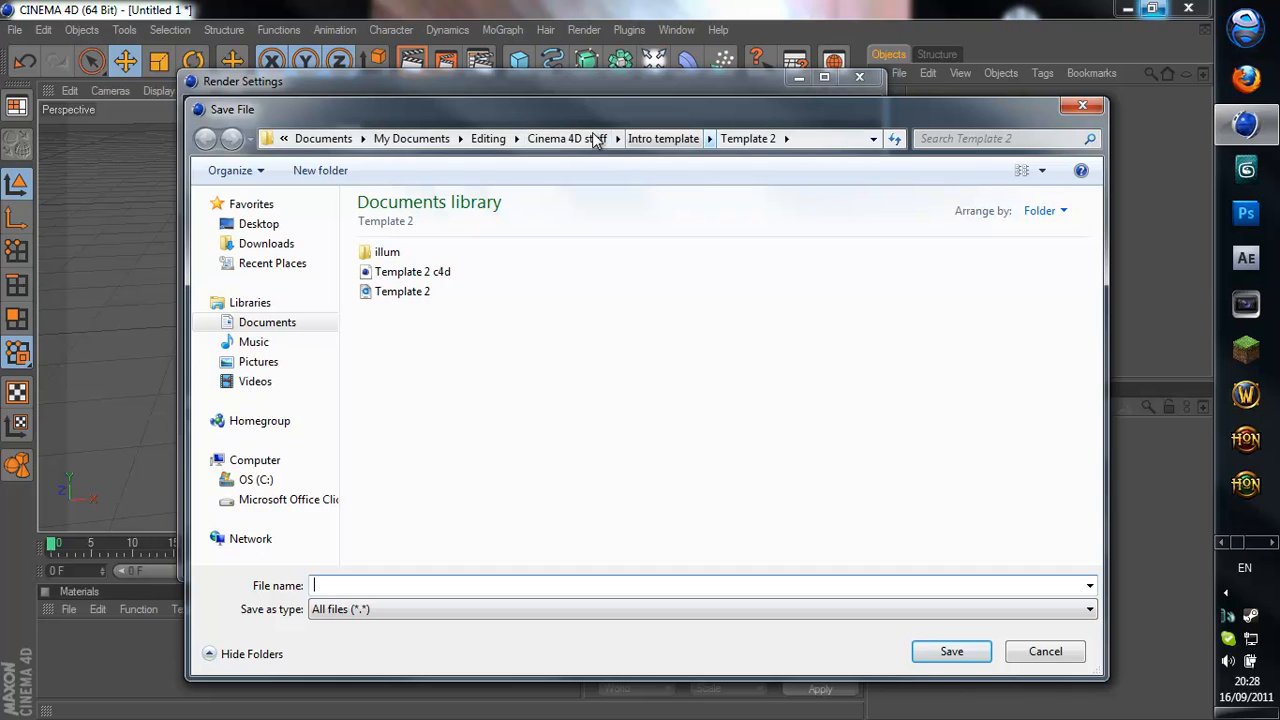
left_click(488, 138)
left_click(431, 330)
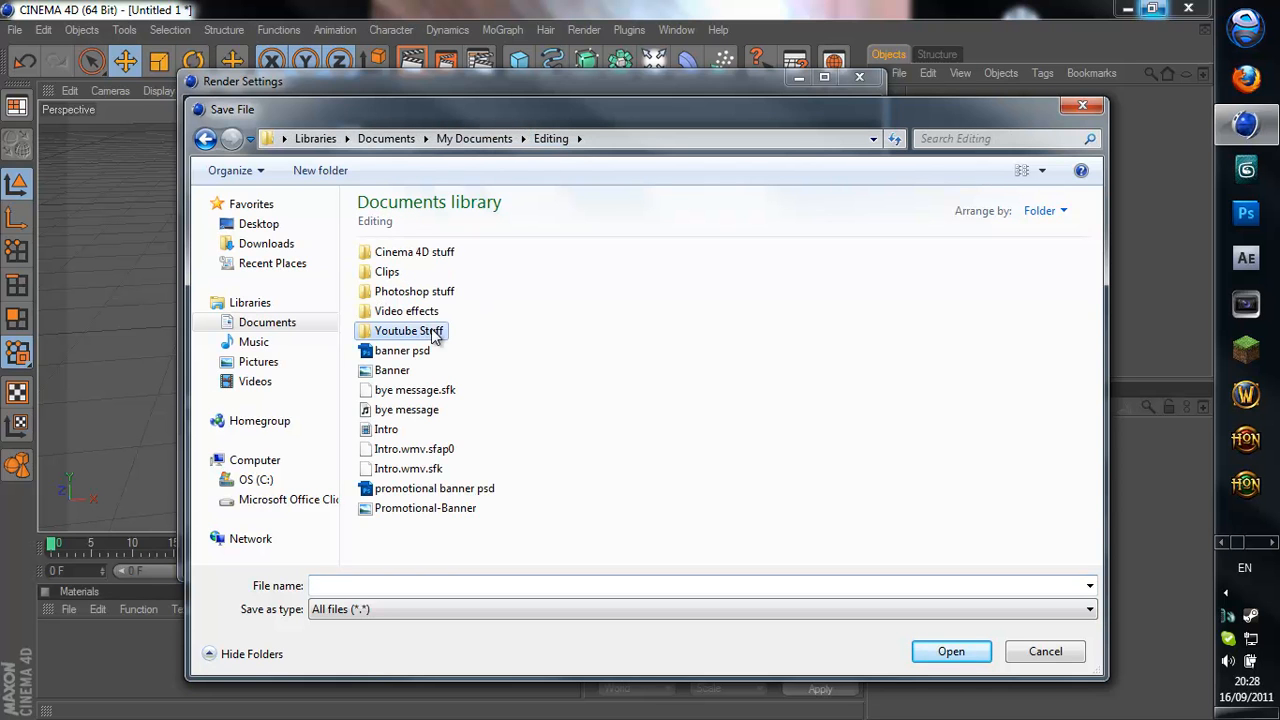
double_click(431, 330)
double_click(443, 277)
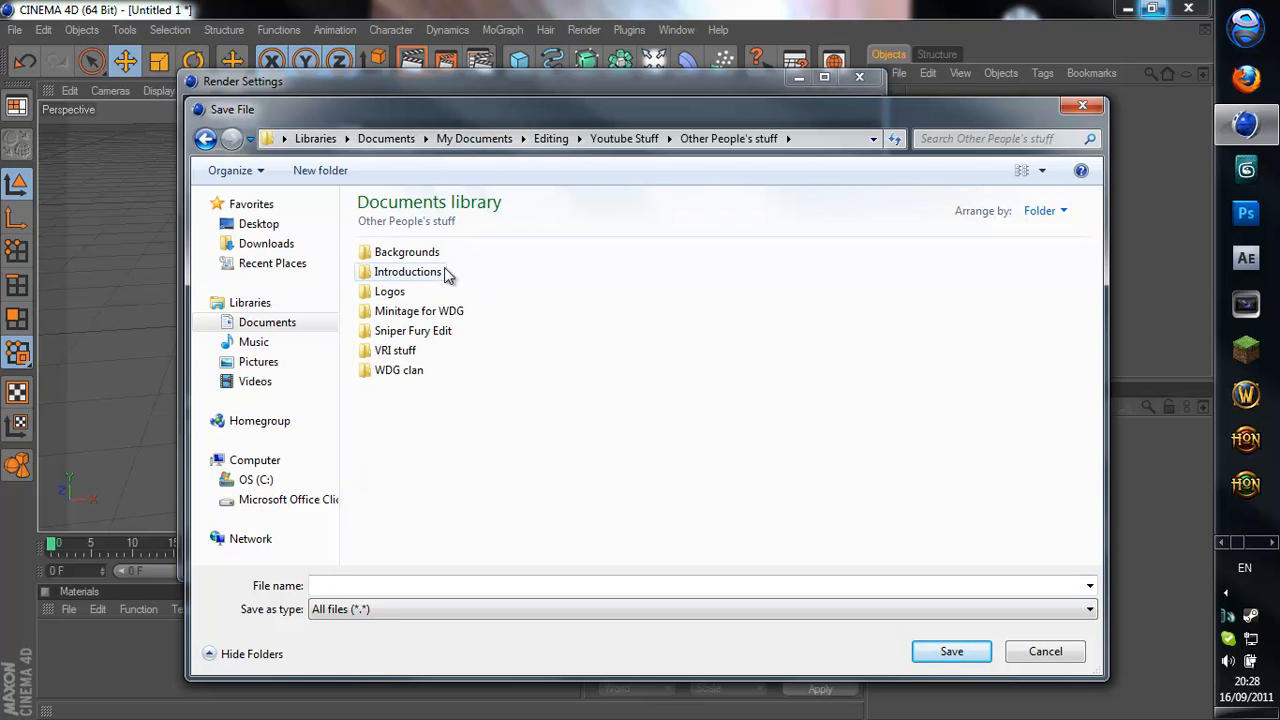
left_click(624, 138)
double_click(389, 252)
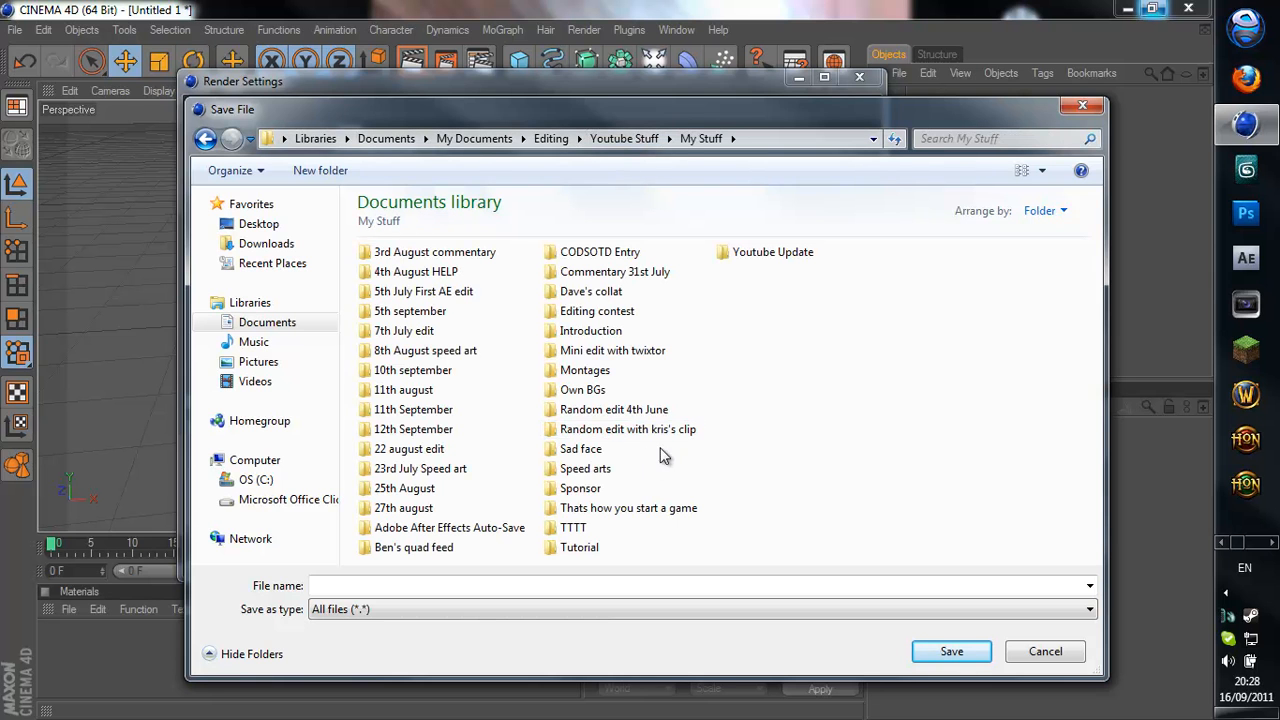
right_click(807, 384)
left_click(771, 429)
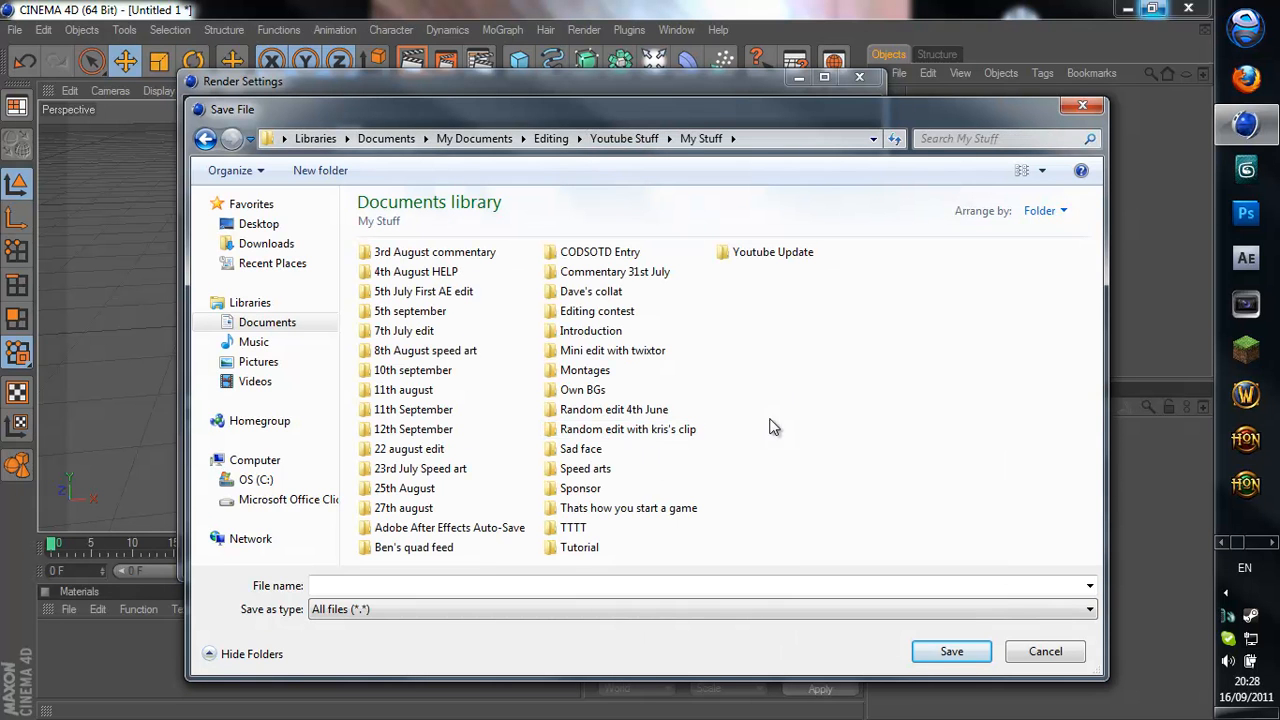
double_click(581, 549)
left_click(465, 249)
left_click(511, 270)
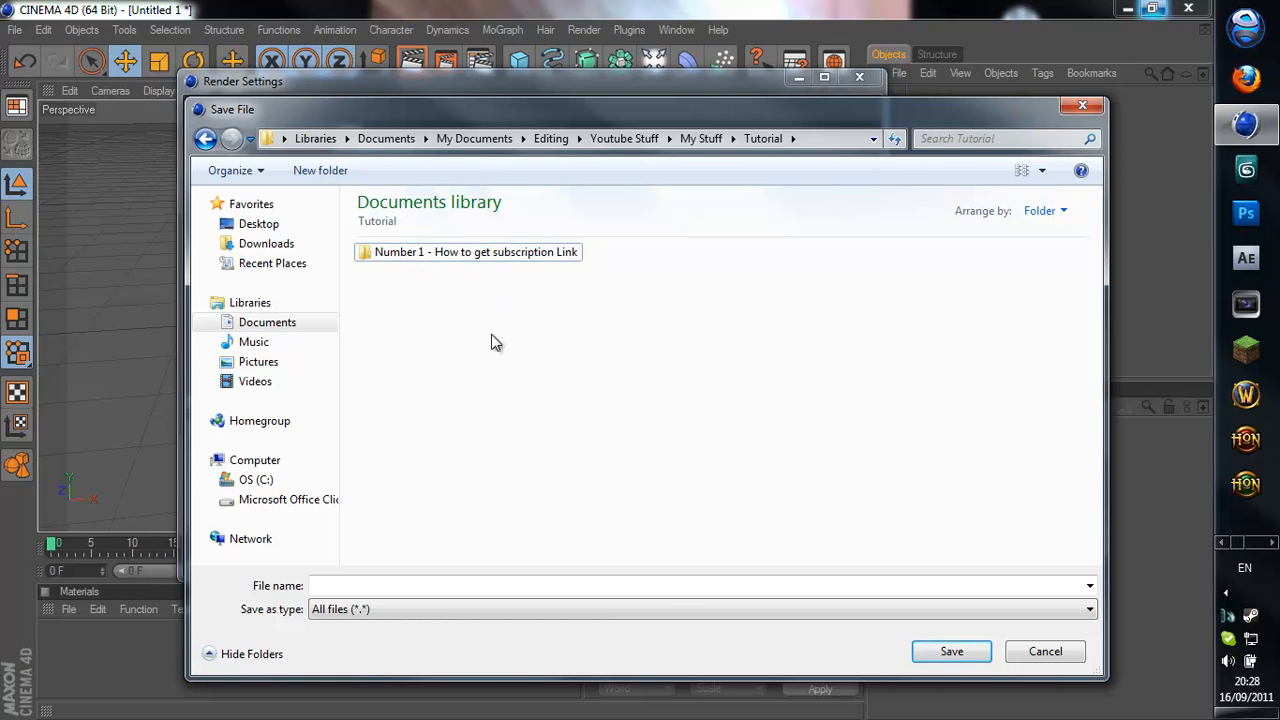
Create a new folder named Tutorial 1 inside the Tutorial folder and open it
right_click(491, 334)
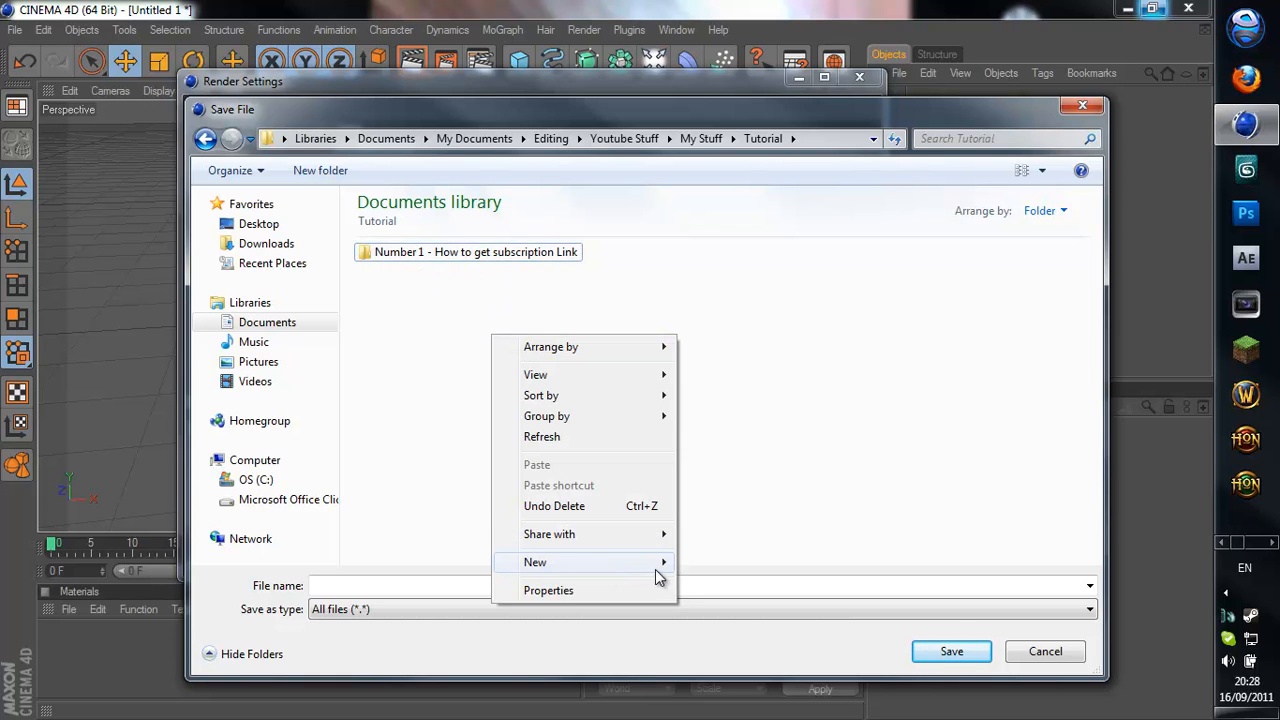
mouse_move(701, 565)
left_click(766, 288)
type("Tut")
key("BackSpace")
key("BackSpace")
type("utorial 1")
key("Return")
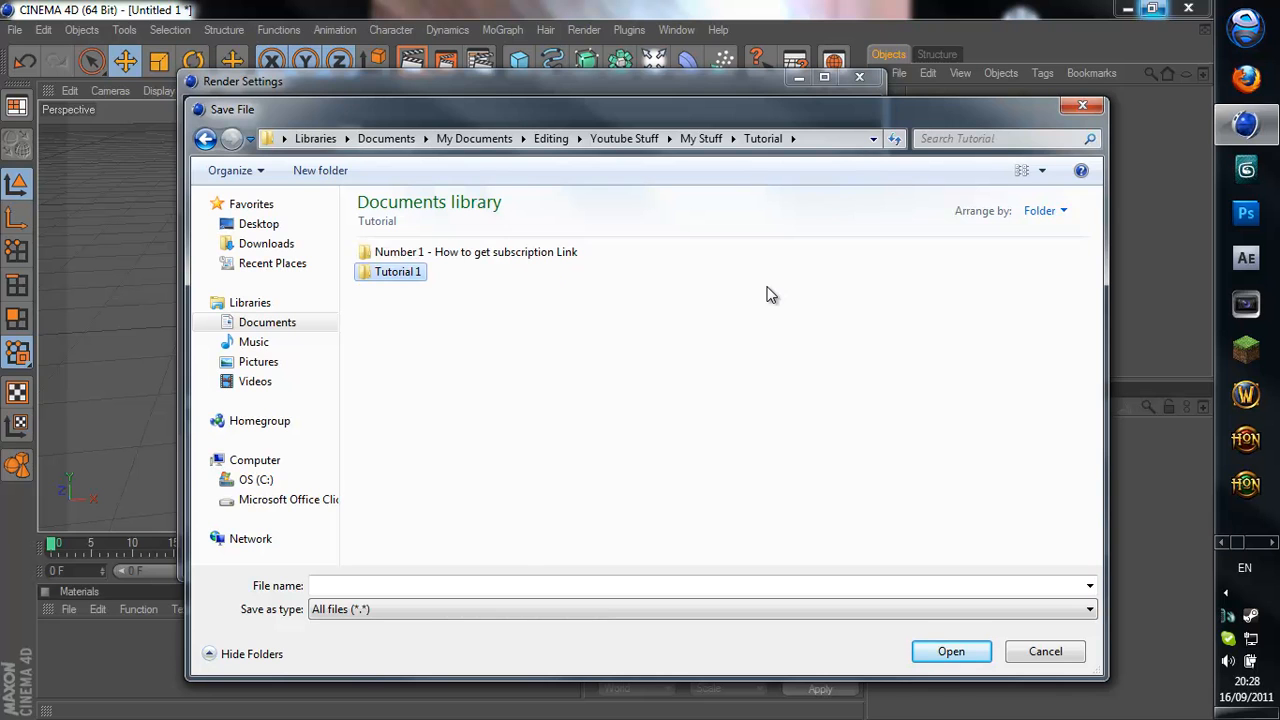
double_click(397, 272)
Name the render output file Tutorial and save that path in the Tutorial 1 folder
left_click(522, 585)
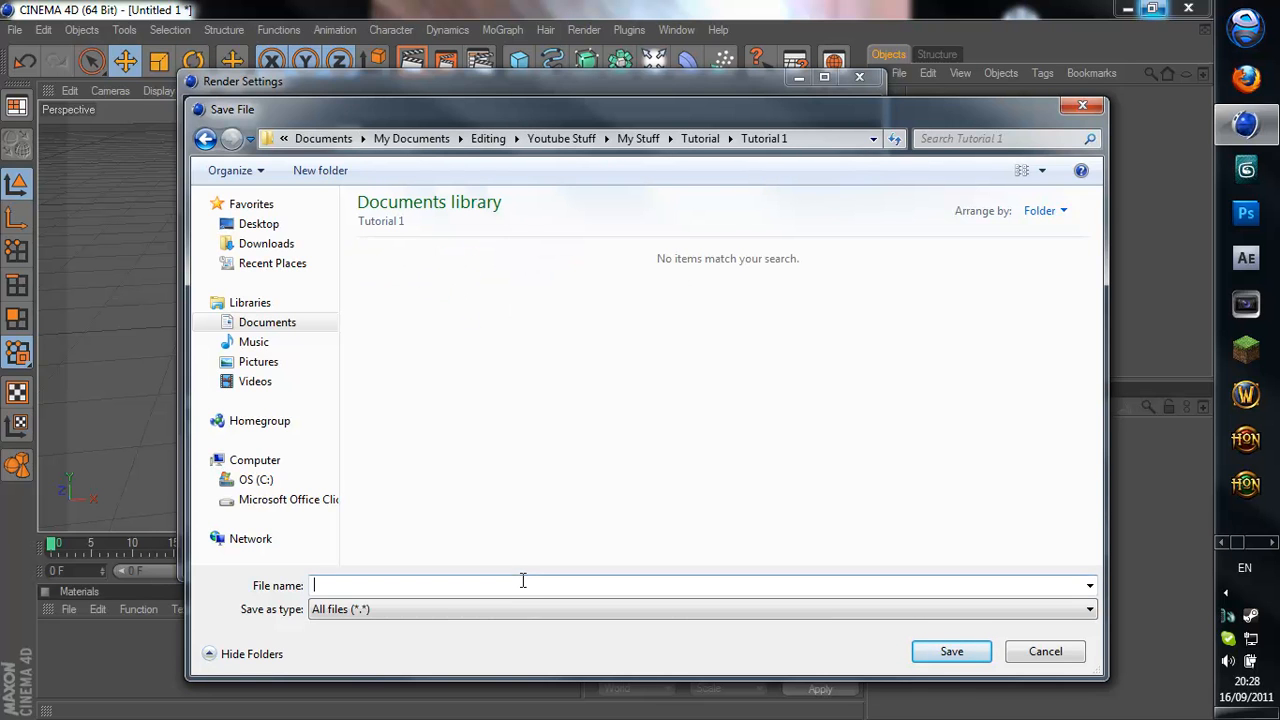
type("Tutorial")
key("Return")
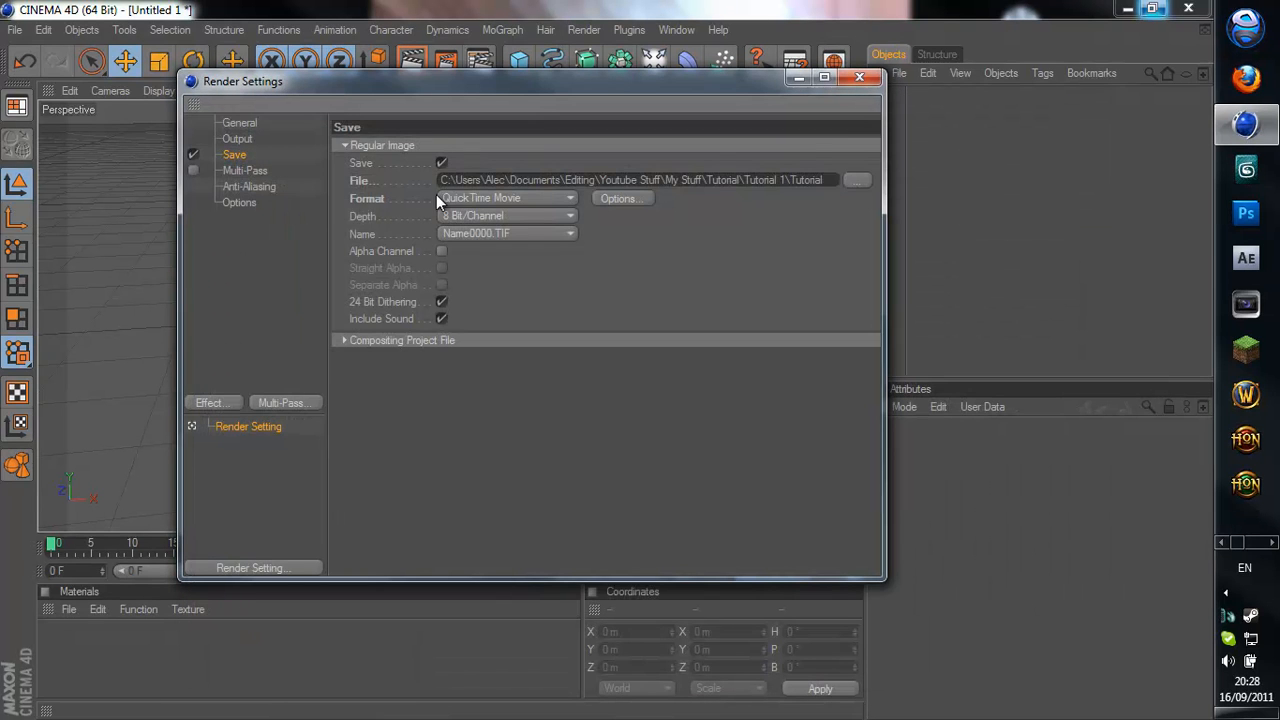
Set Anti-Aliasing to Best with the Animation filter and a Max Level of 2x2
left_click(257, 171)
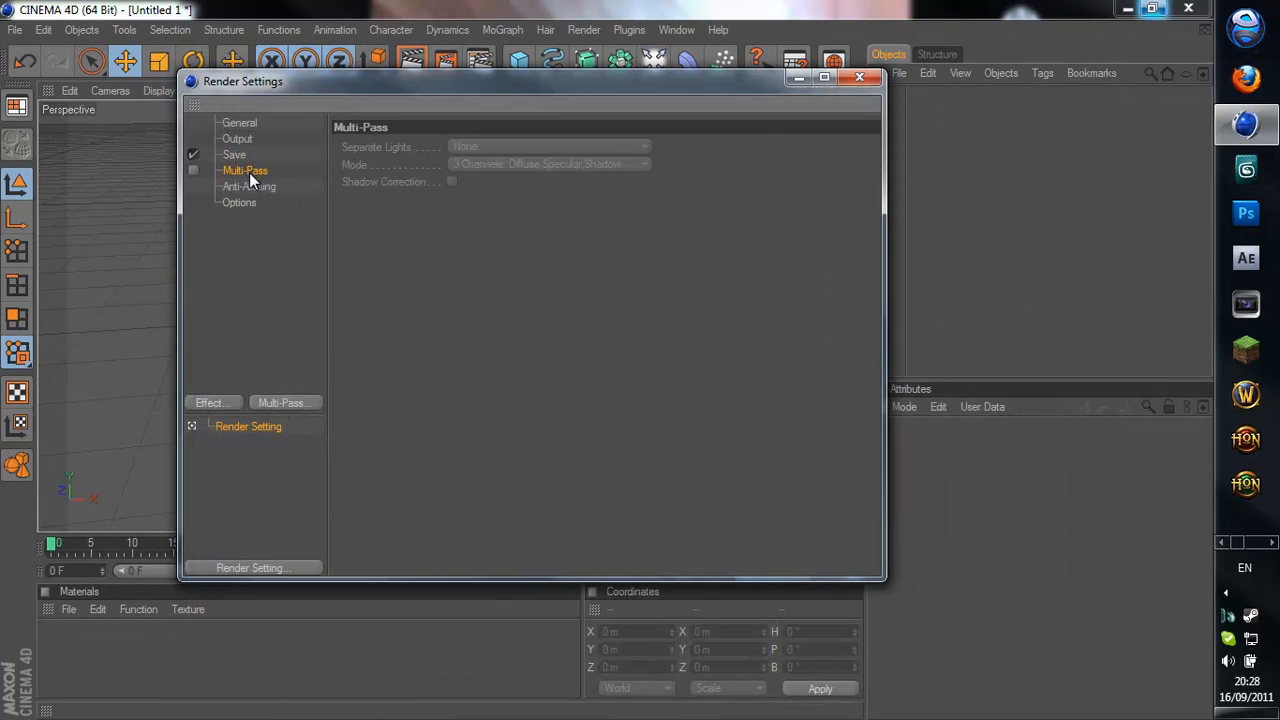
left_click(246, 187)
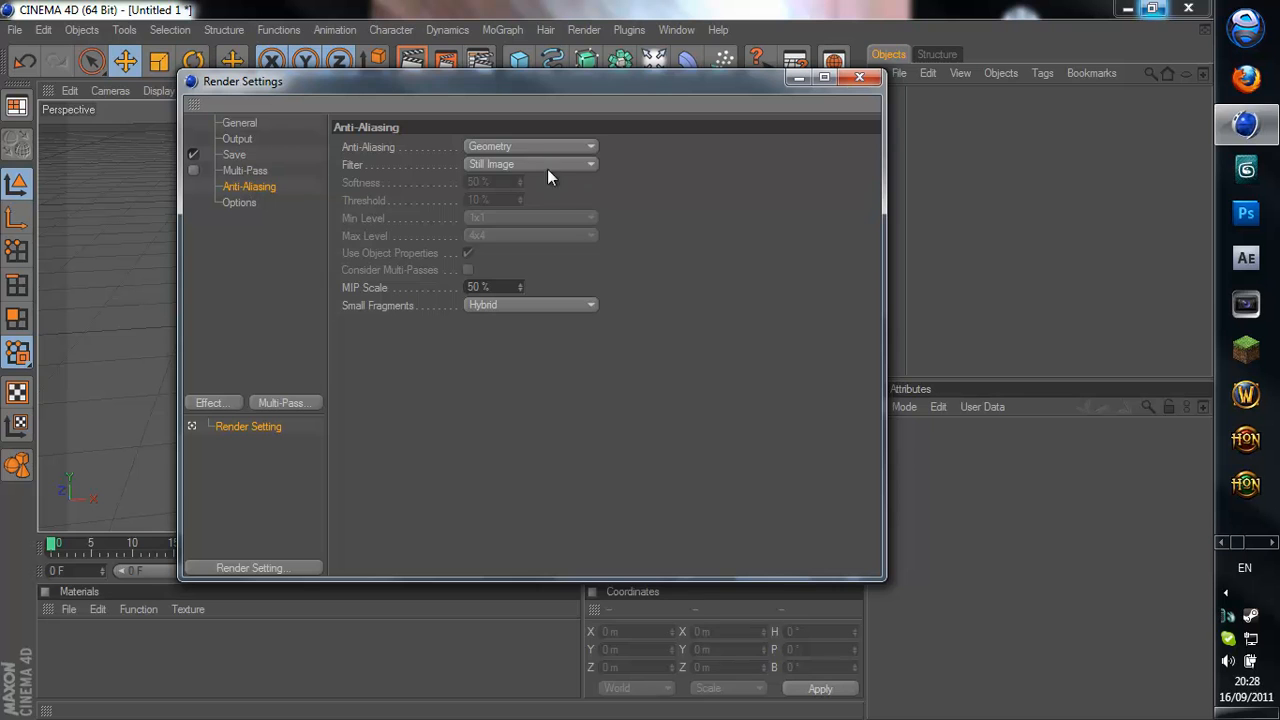
left_click(515, 146)
left_click(505, 202)
left_click(517, 168)
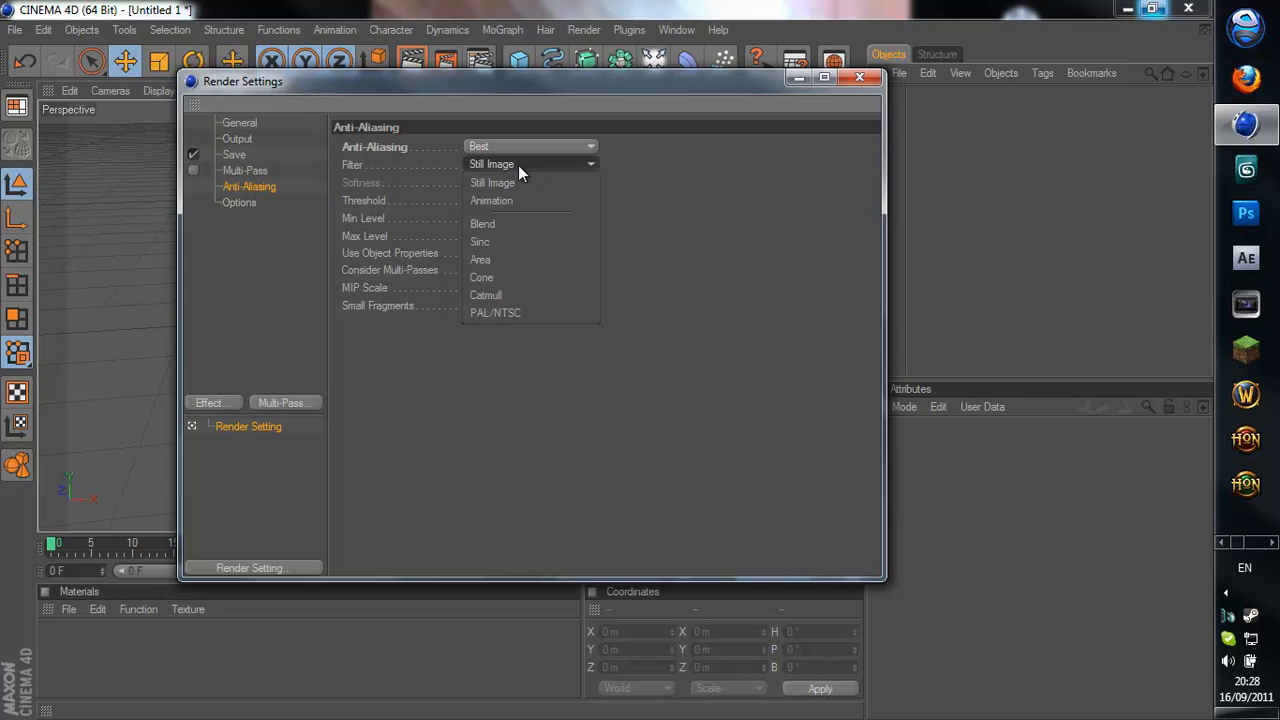
left_click(520, 200)
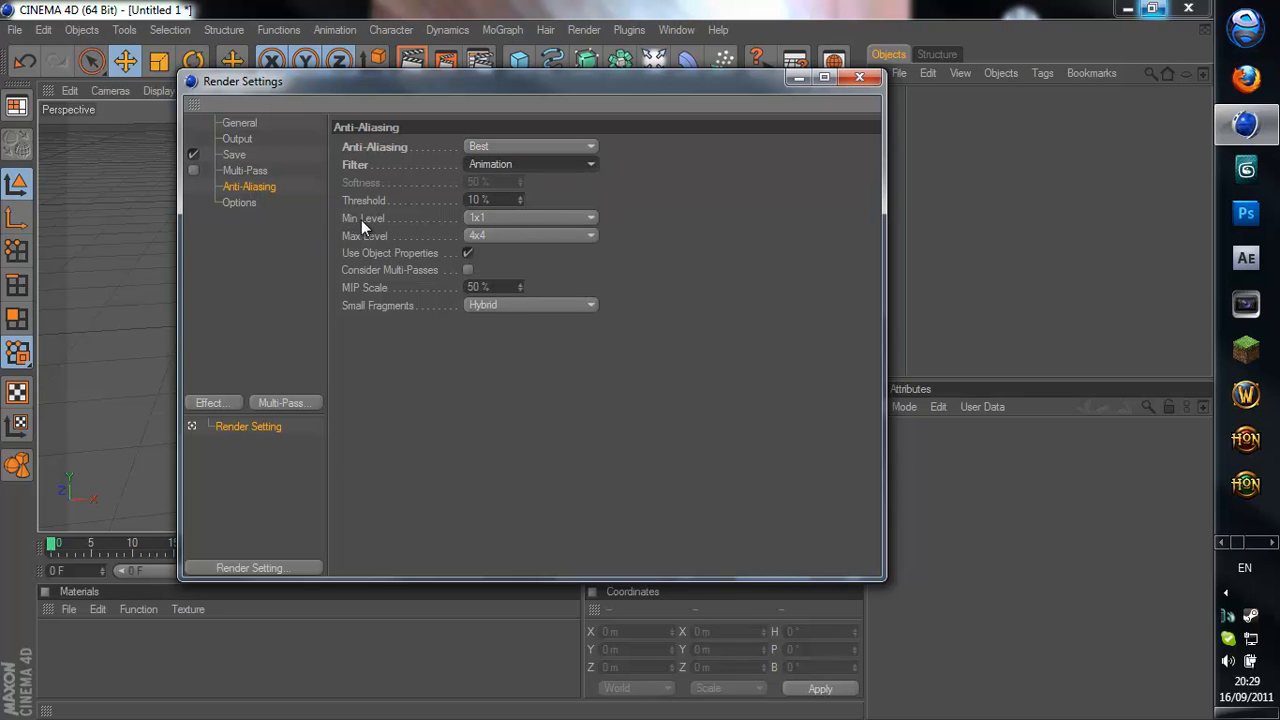
left_click(522, 237)
left_click(517, 272)
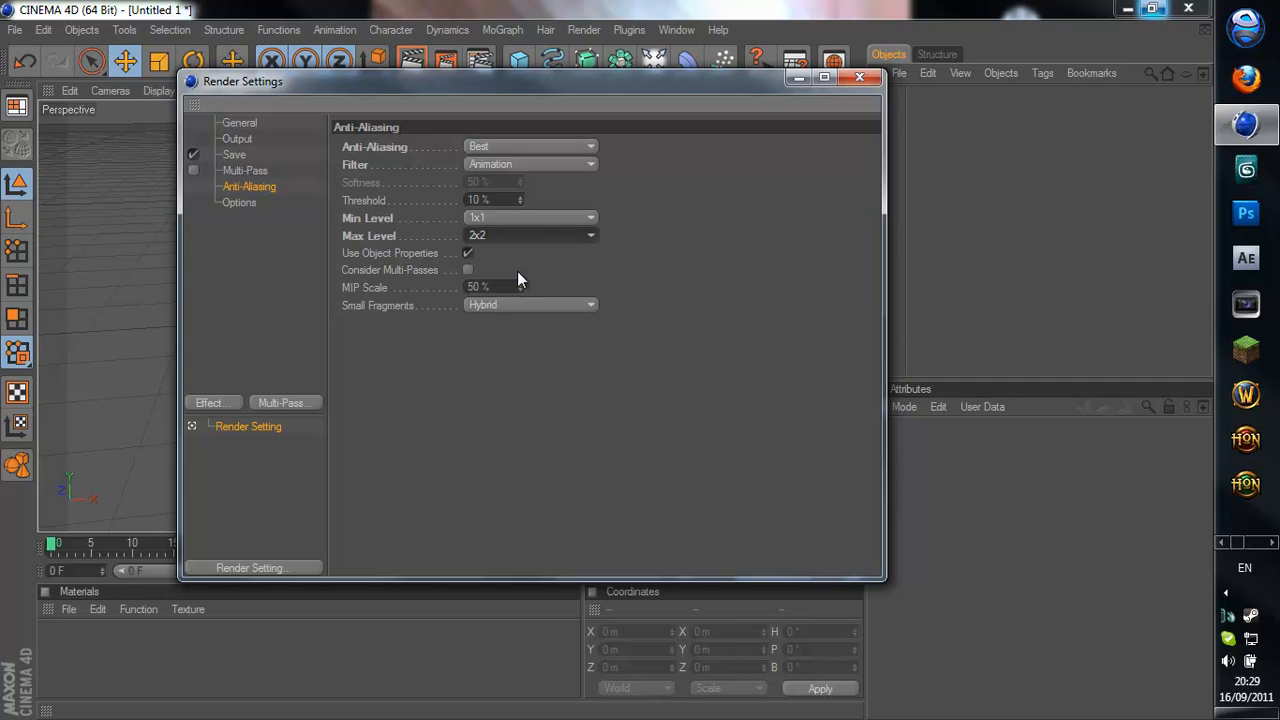
Add the Ambient Occlusion and Global Illumination effects to the render settings and close the dialog
left_click(212, 402)
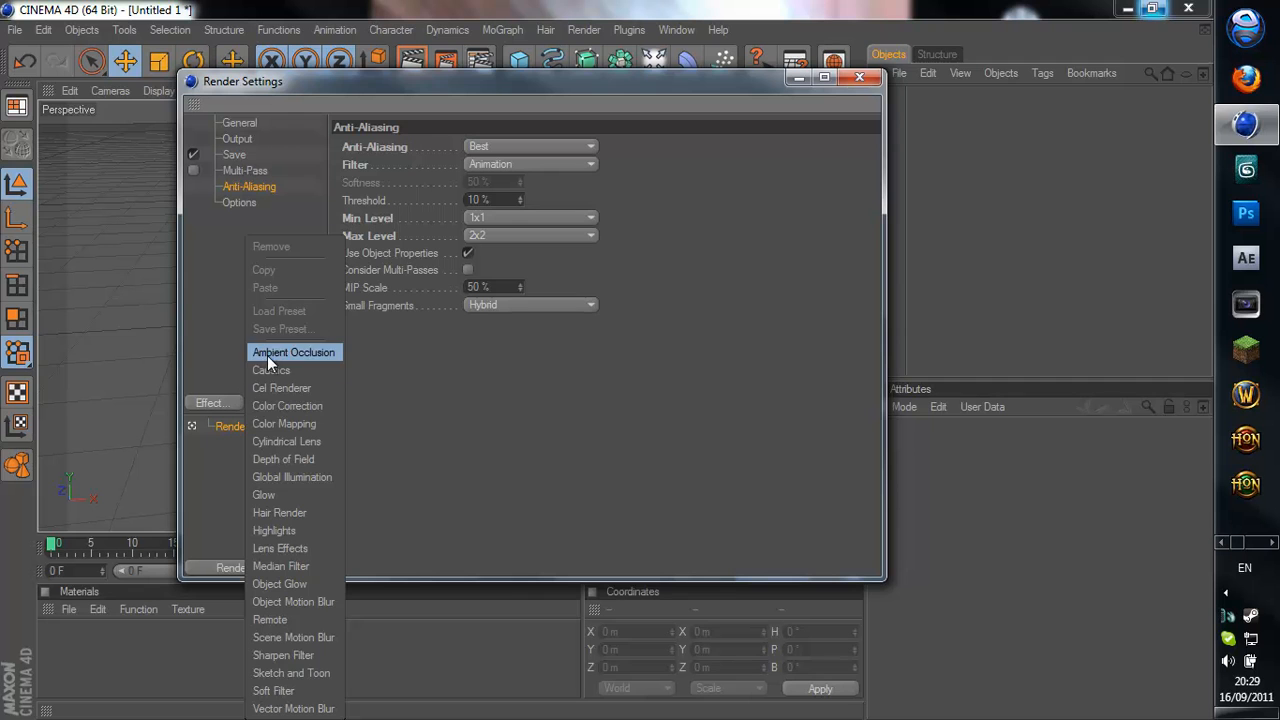
left_click(605, 262)
left_click(225, 403)
left_click(215, 388)
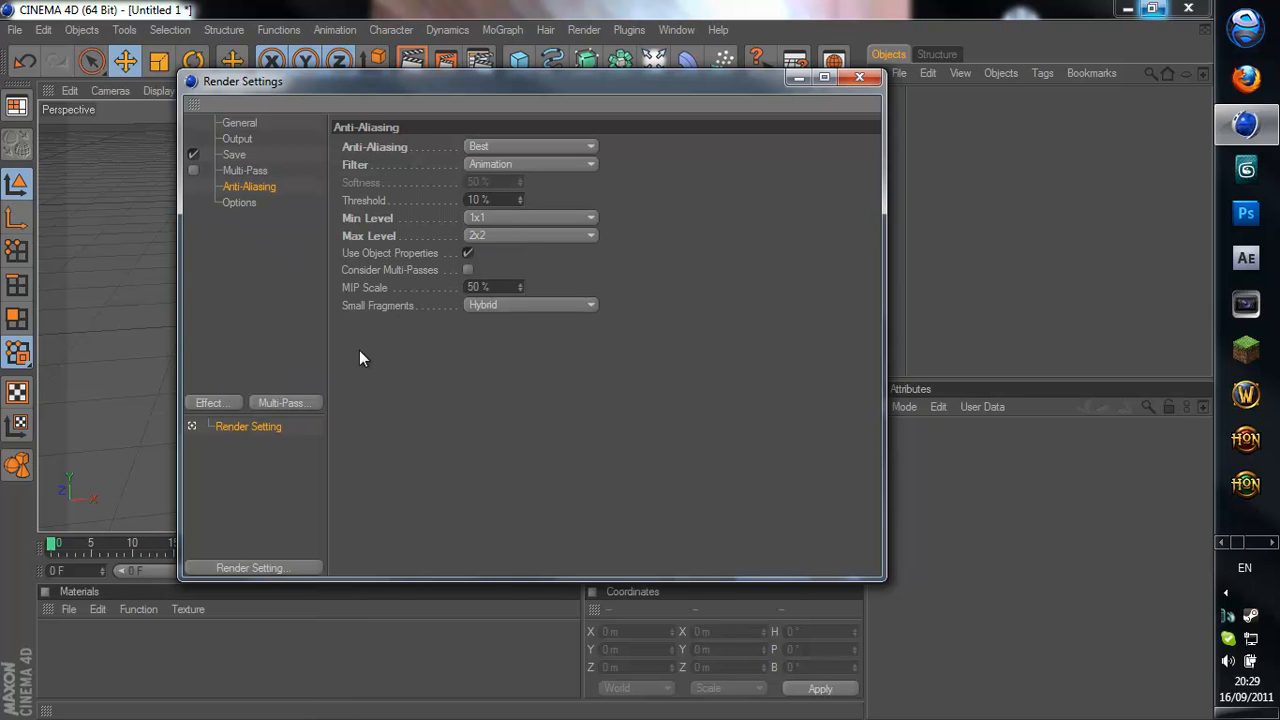
left_click(223, 404)
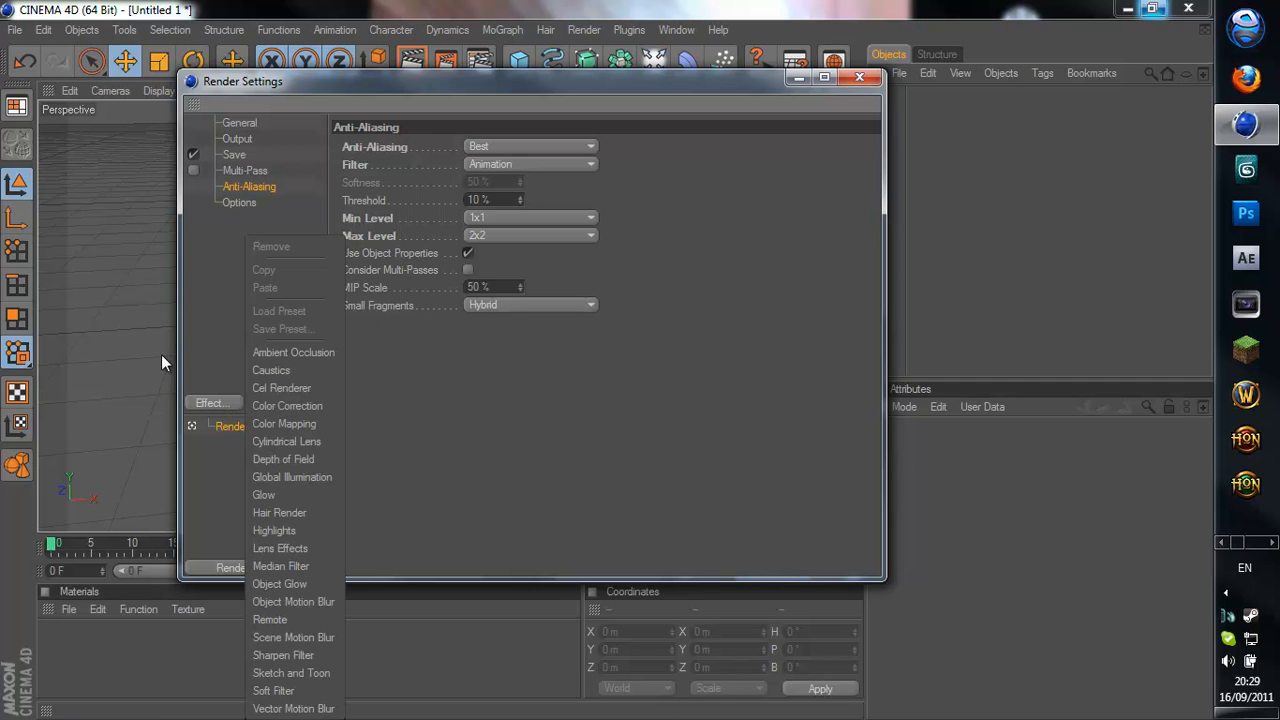
left_click(271, 354)
left_click(228, 403)
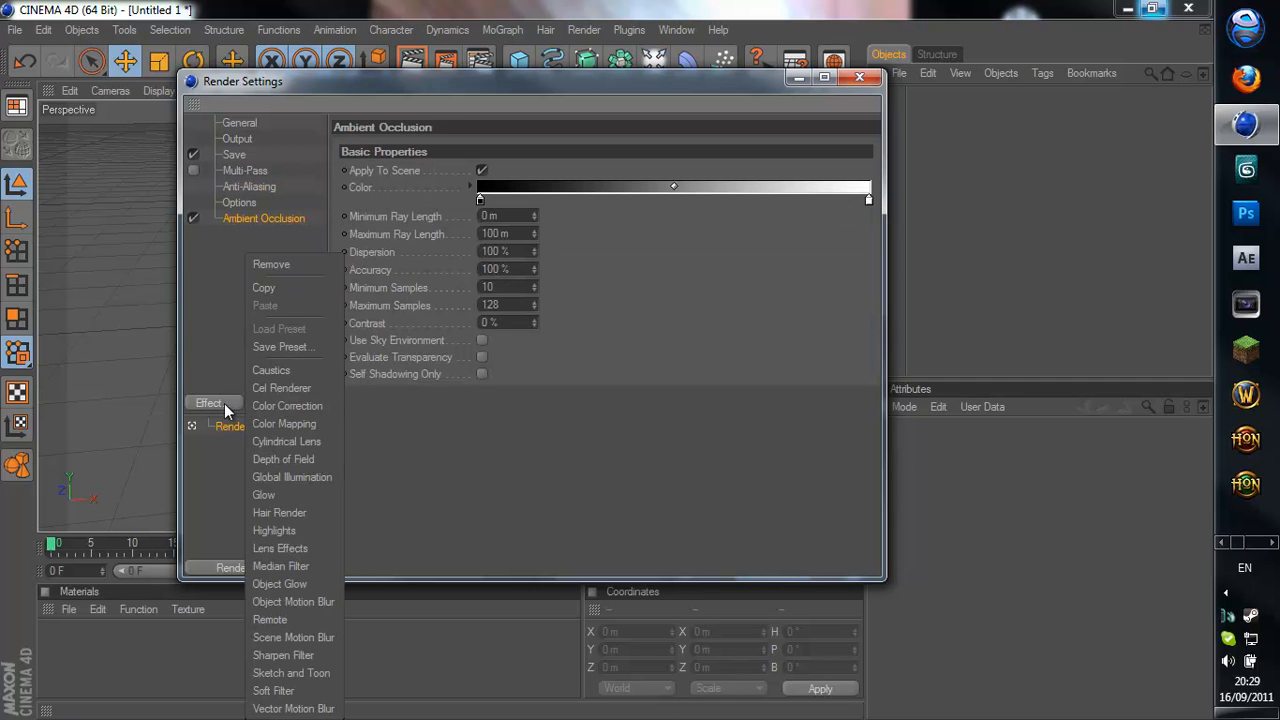
left_click(330, 477)
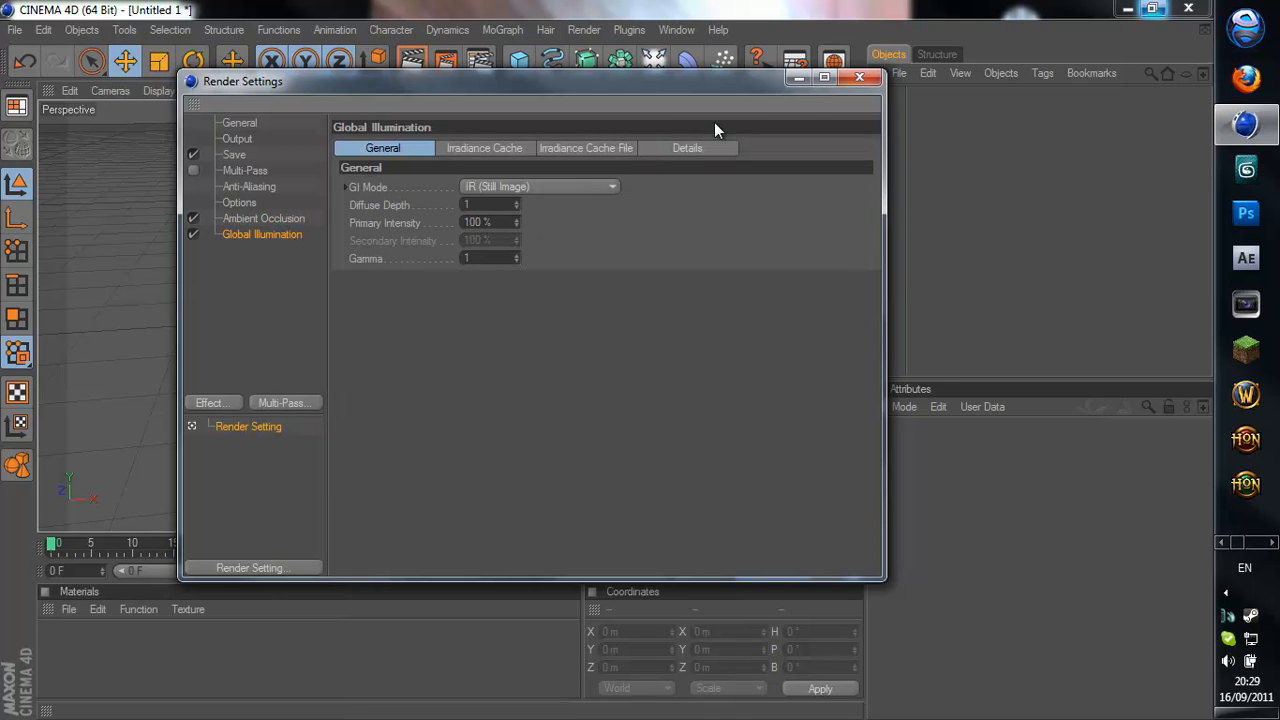
left_click(858, 77)
Switch from the single perspective view to the four-view layout
mouse_move(601, 358)
left_mouse_down("alt")
mouse_move(607, 369)
mouse_move(614, 359)
mouse_move(590, 361)
mouse_move(649, 361)
mouse_move(602, 360)
left_mouse_up("alt")
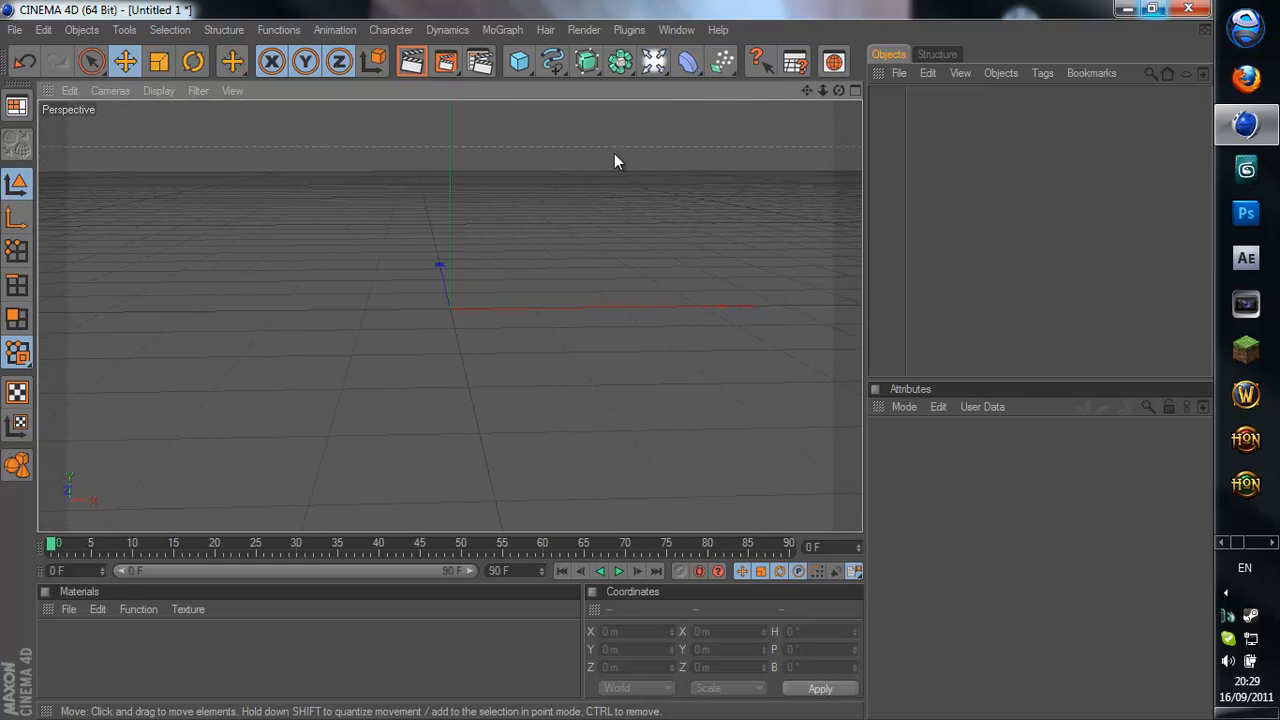
left_click_drag(807, 88, 606, 362)
left_click_drag(841, 91, 606, 361)
left_click_drag(576, 195, 512, 190, "alt")
middle_click(512, 190)
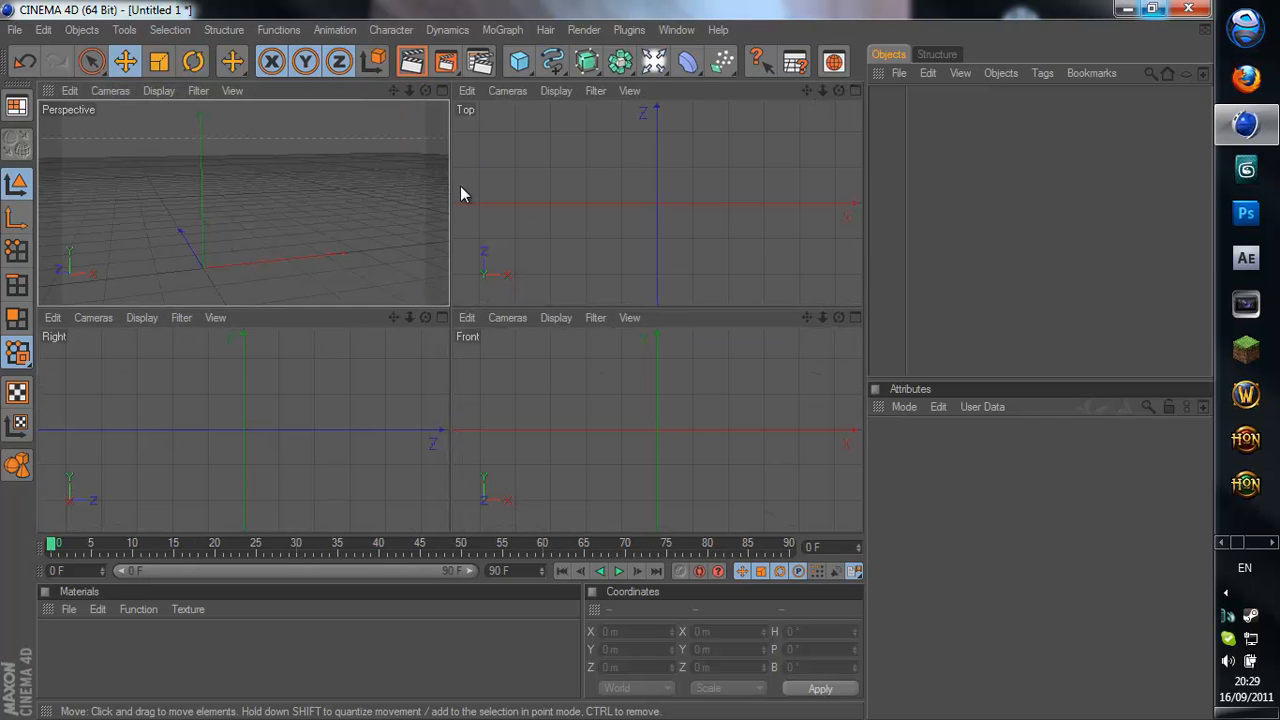
Return to the single perspective view and add a Plane object to the scene
middle_click(375, 160)
left_click_drag(399, 246, 606, 363, "alt")
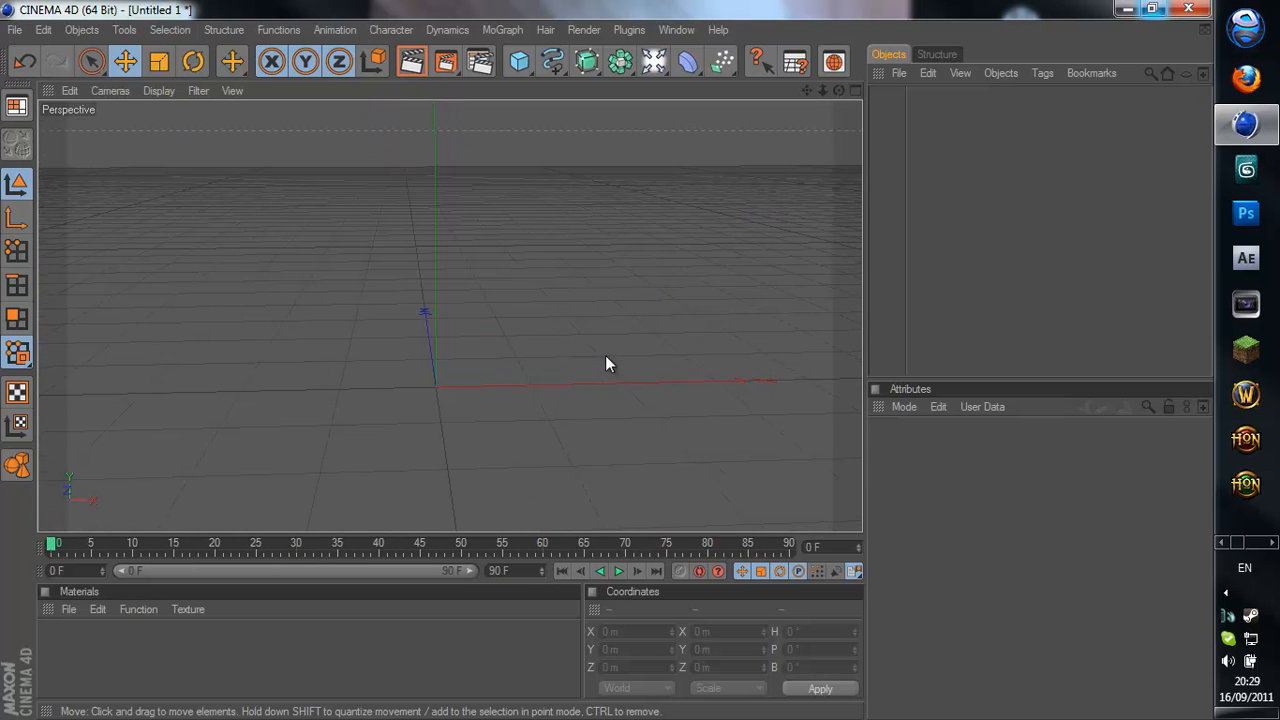
left_click(519, 62)
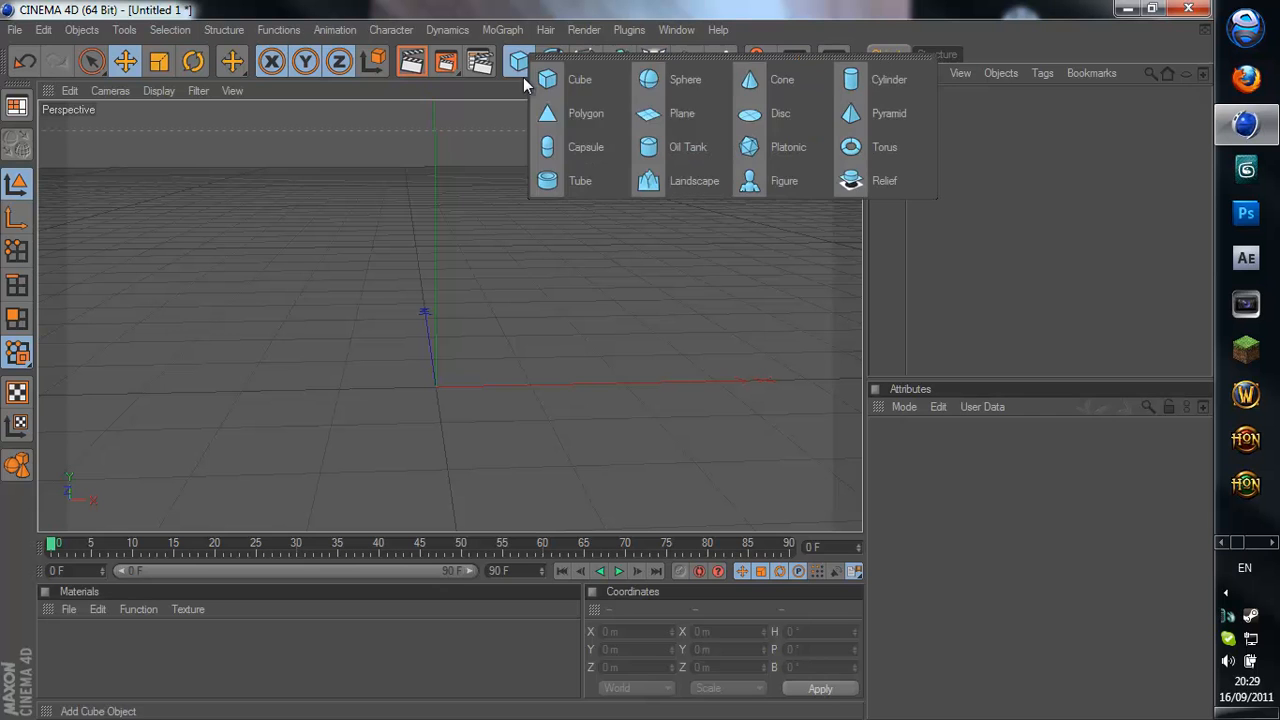
left_click(690, 118)
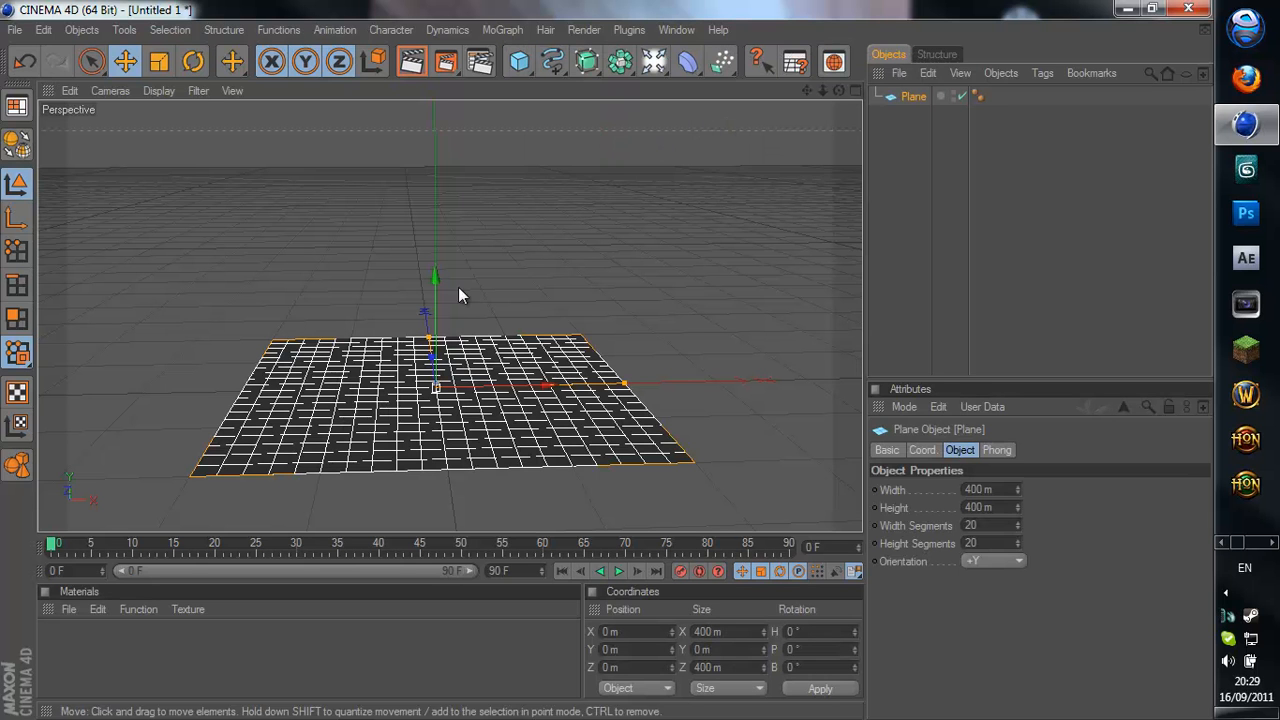
Set the plane's width and height to 2000 m each
left_click(996, 489)
left_click(996, 505)
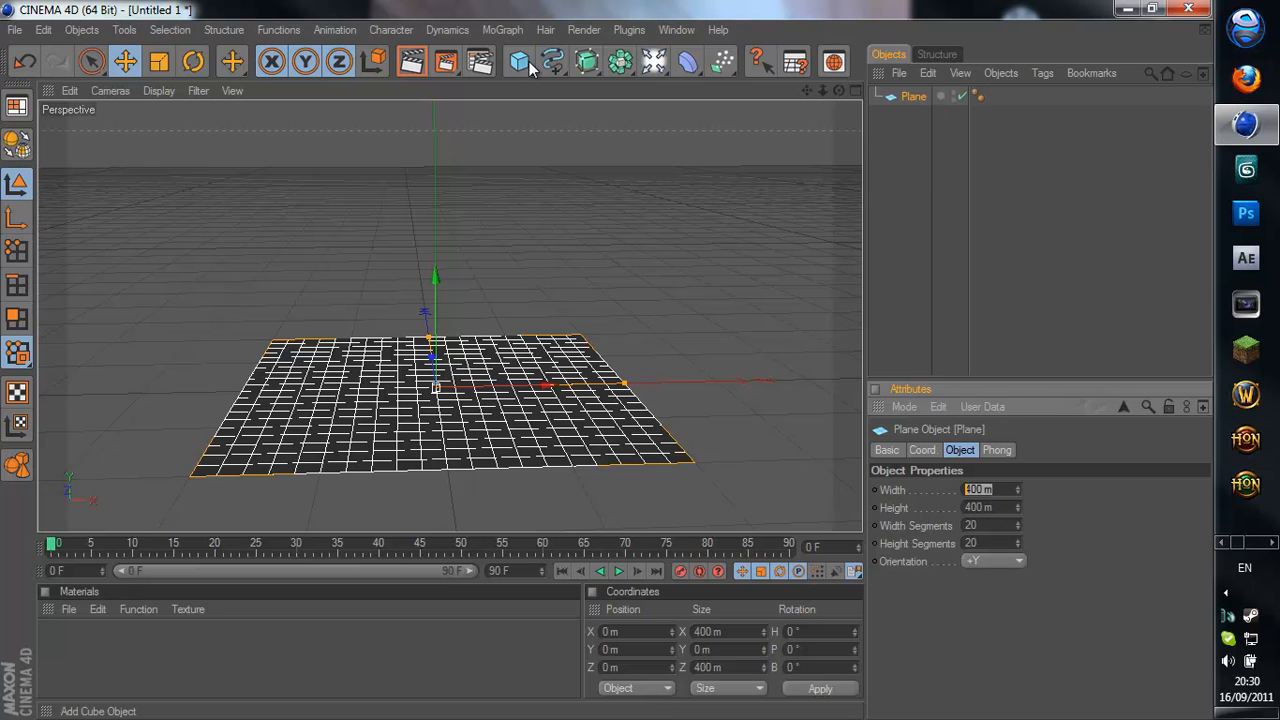
left_click(529, 62)
left_click(990, 489)
type("2000")
key("Tab")
type("2000")
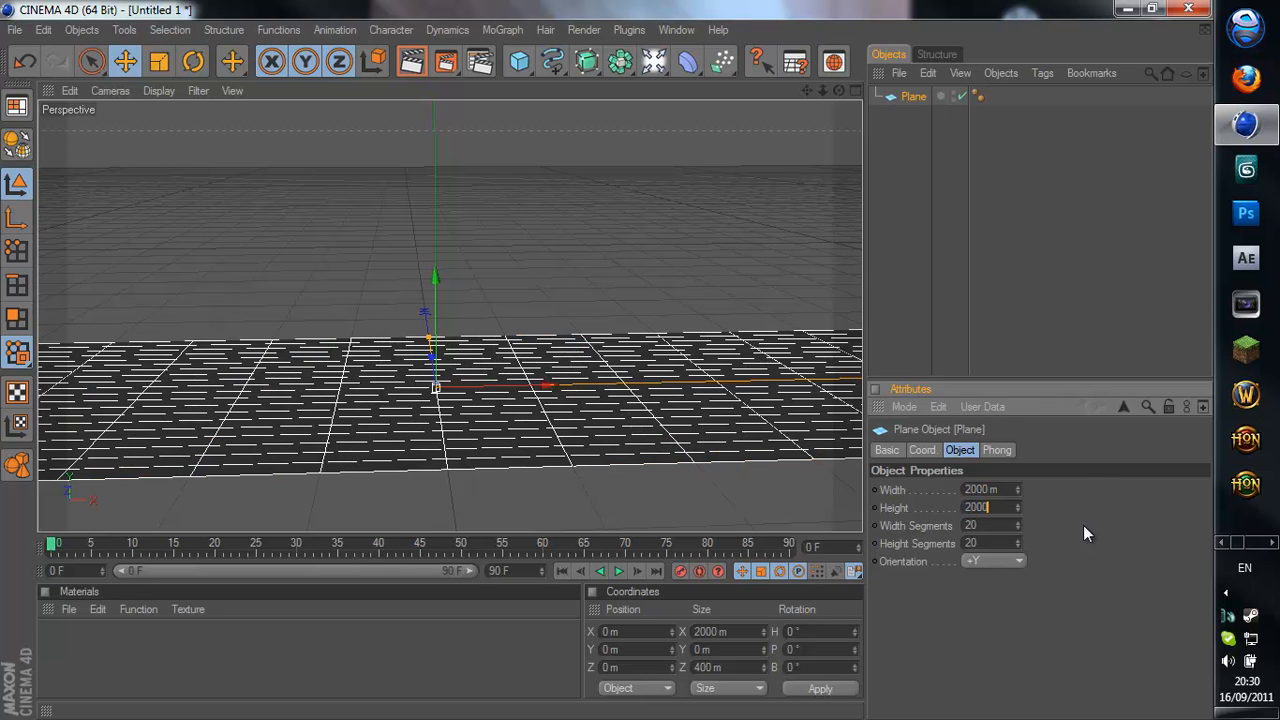
Reduce the plane's width segments and height segments to 1 each
key("Tab")
type("1")
key("Tab")
type("1")
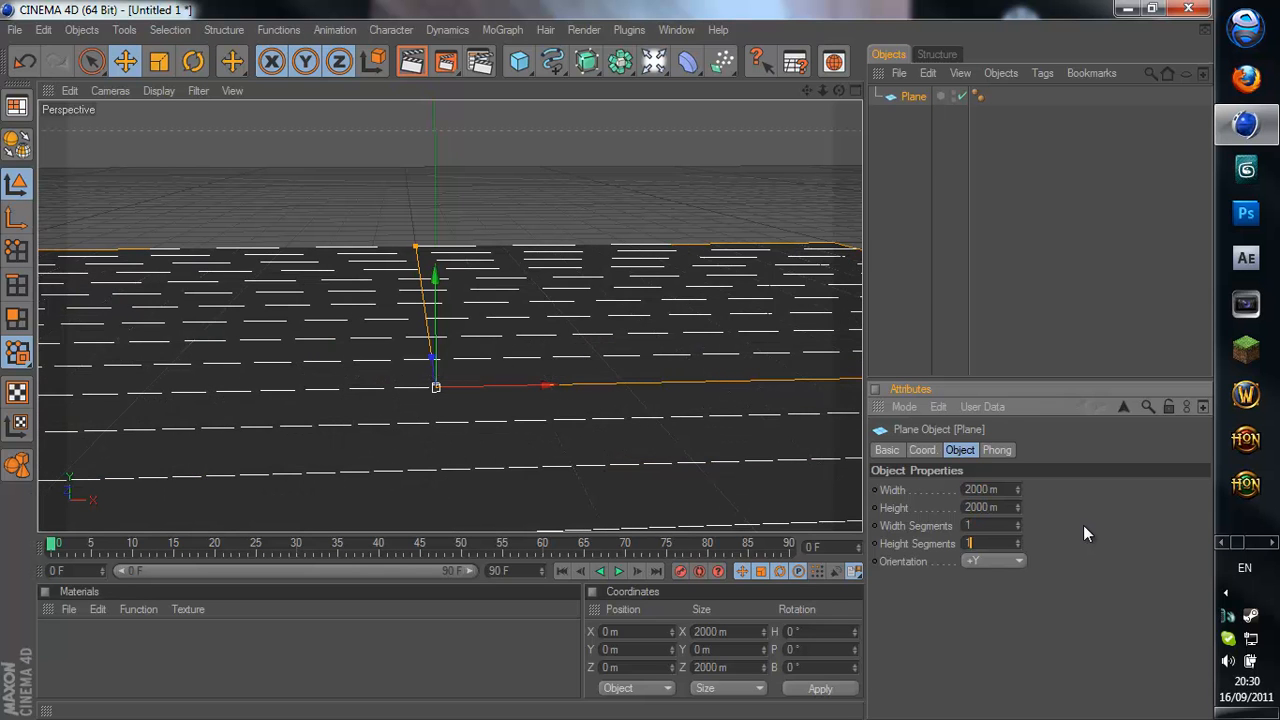
key("Tab")
key("super+p")
left_click(619, 287)
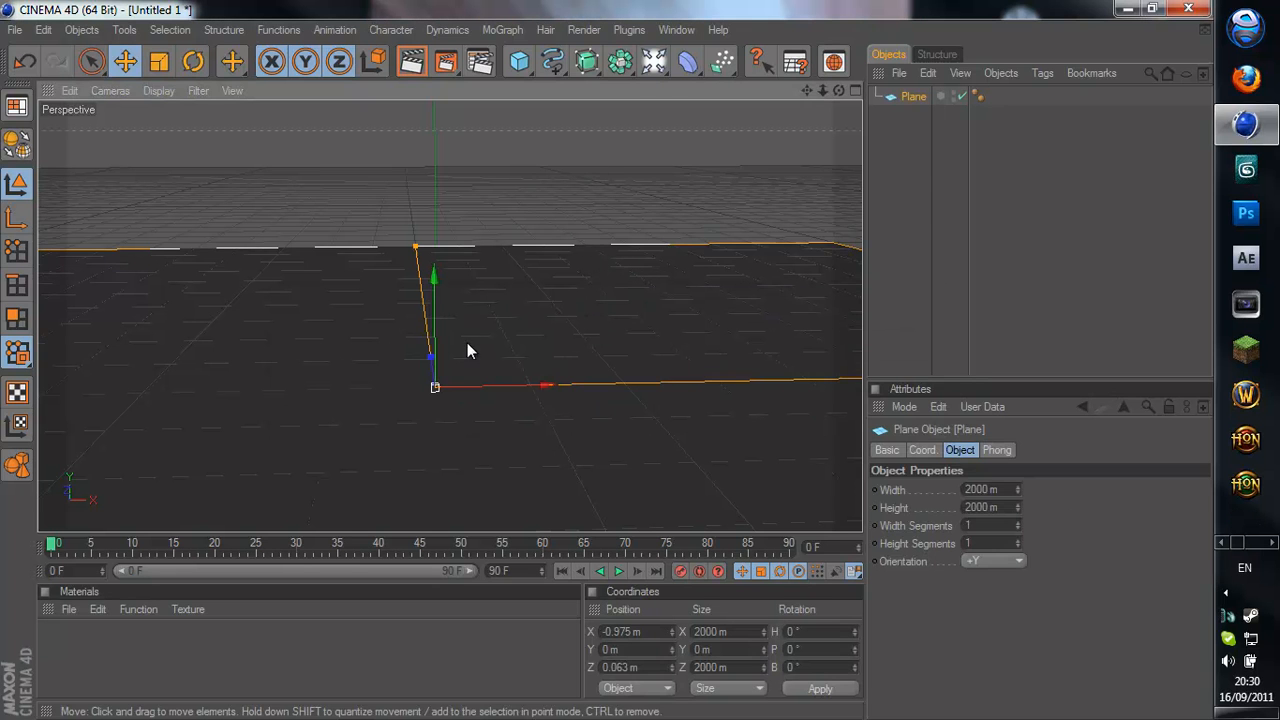
Duplicate the plane and rotate the copy to a 90° pitch so it stands upright as a wall
right_click(917, 97)
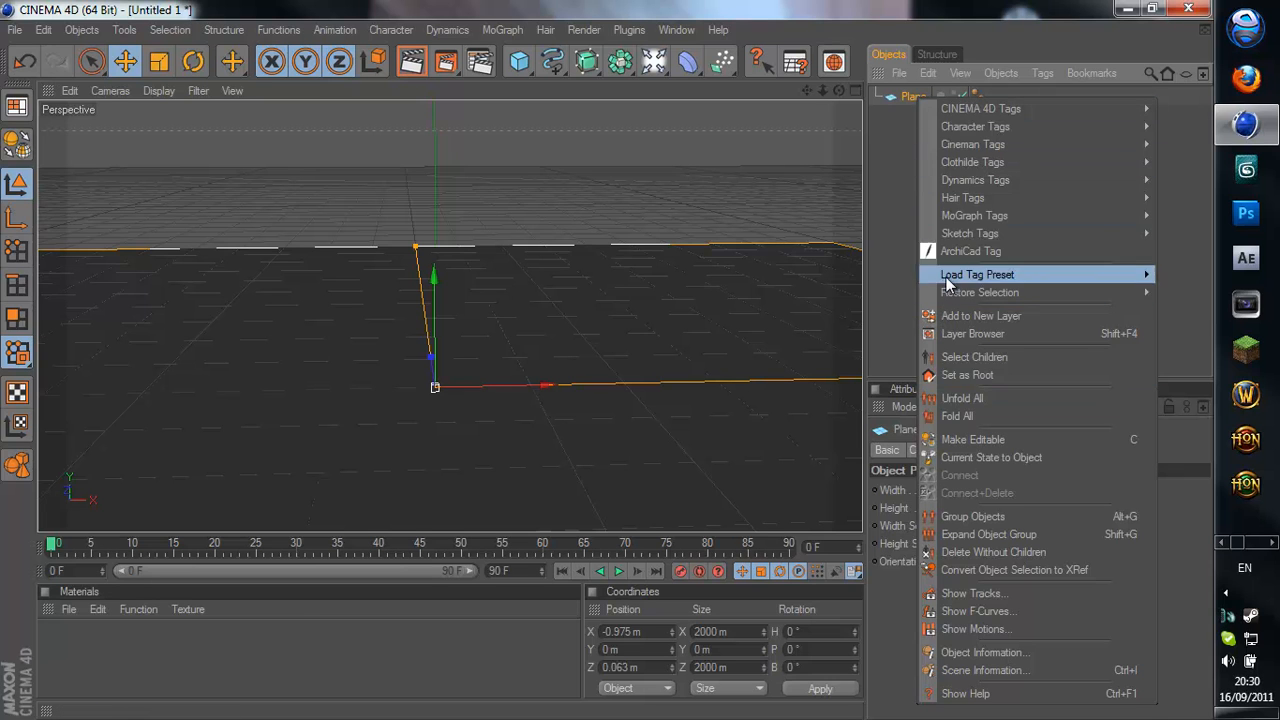
left_click(890, 172)
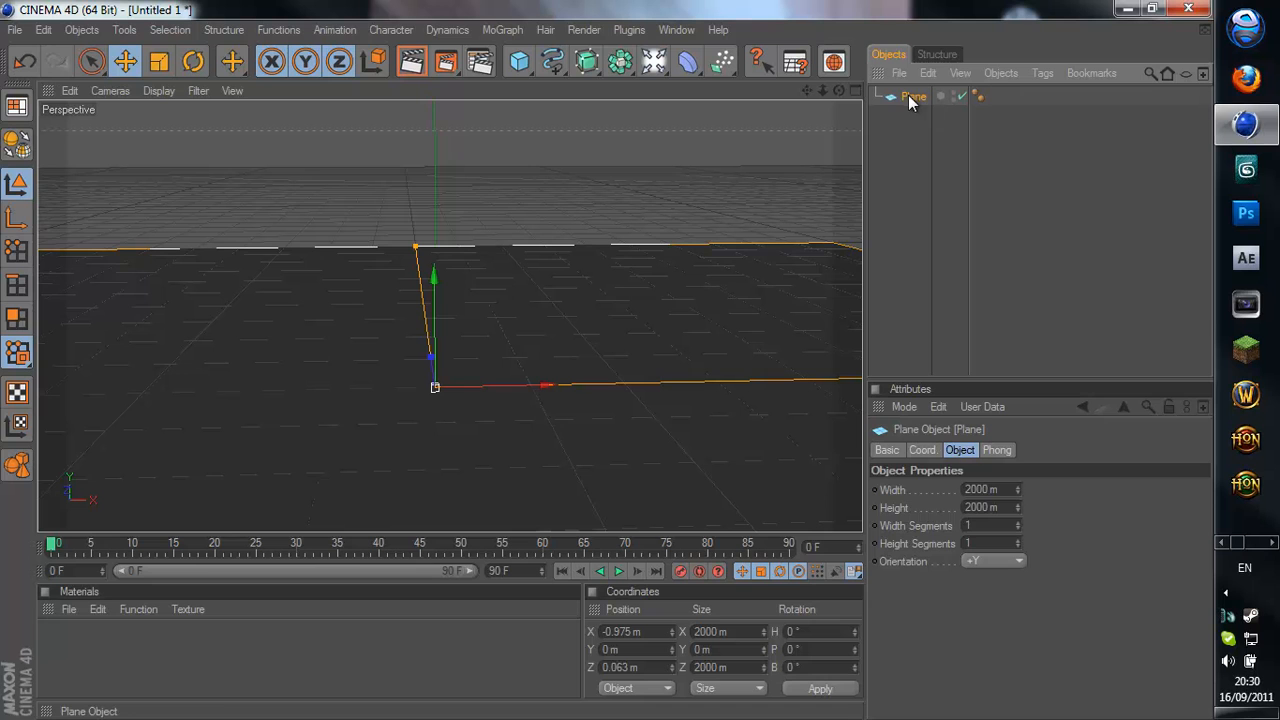
left_click_drag(908, 128, 909, 131, "ctrl")
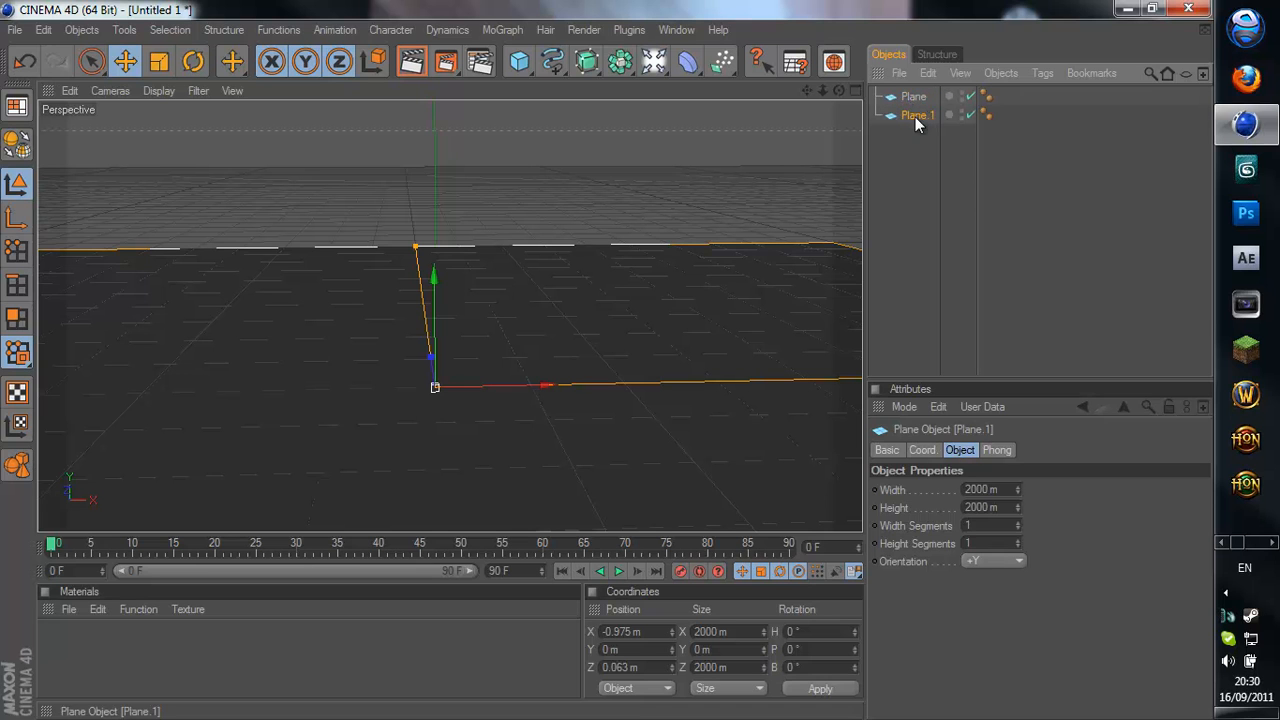
key("r")
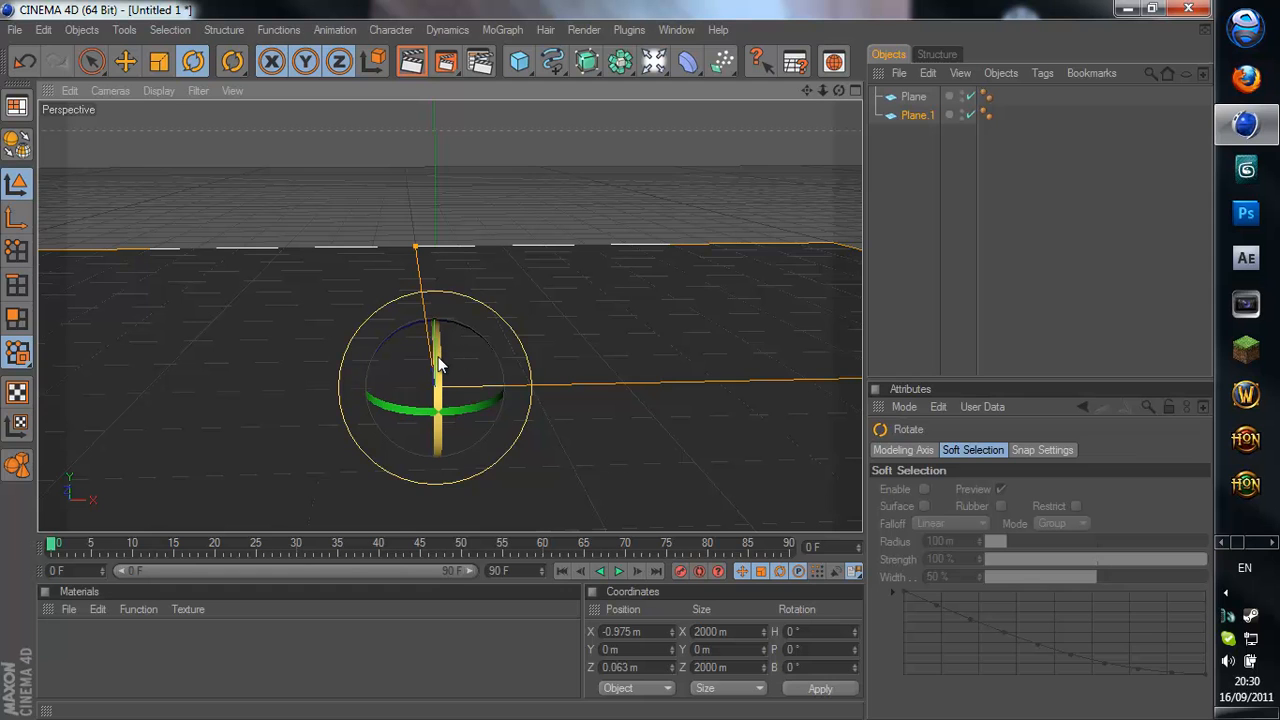
left_click_drag(437, 362, 440, 440)
key("e")
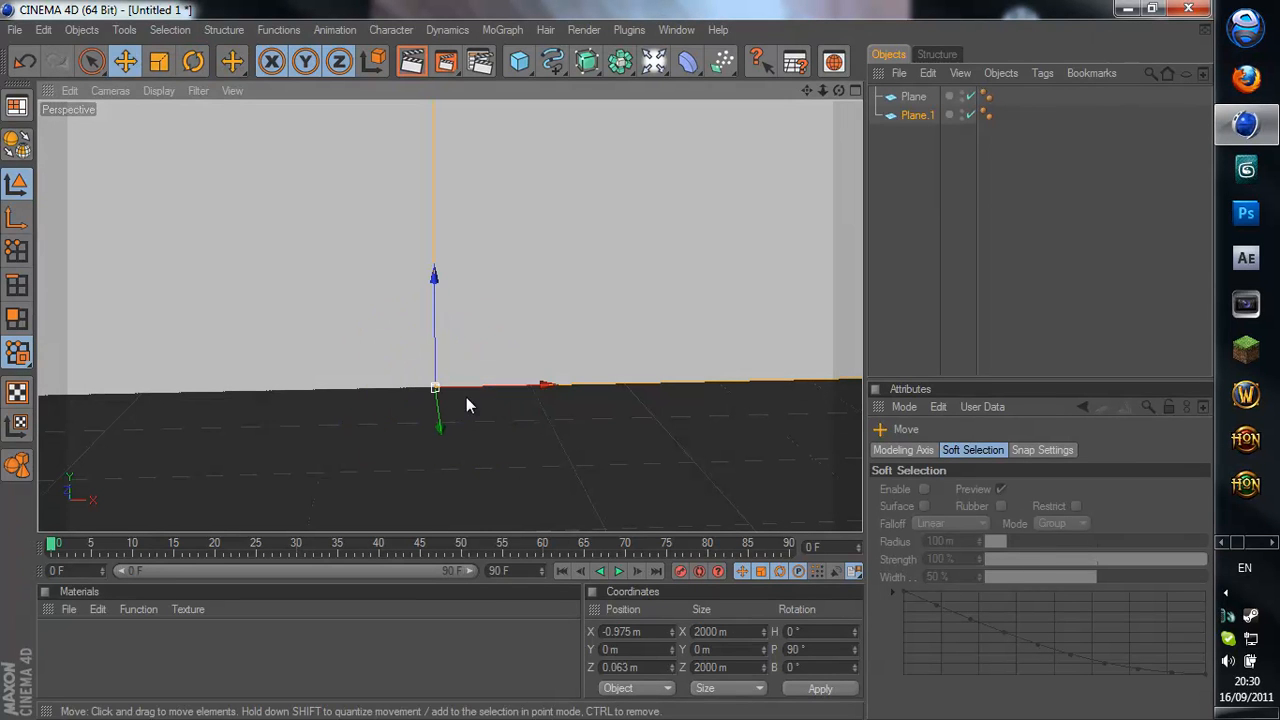
left_click(156, 63)
left_click(125, 61)
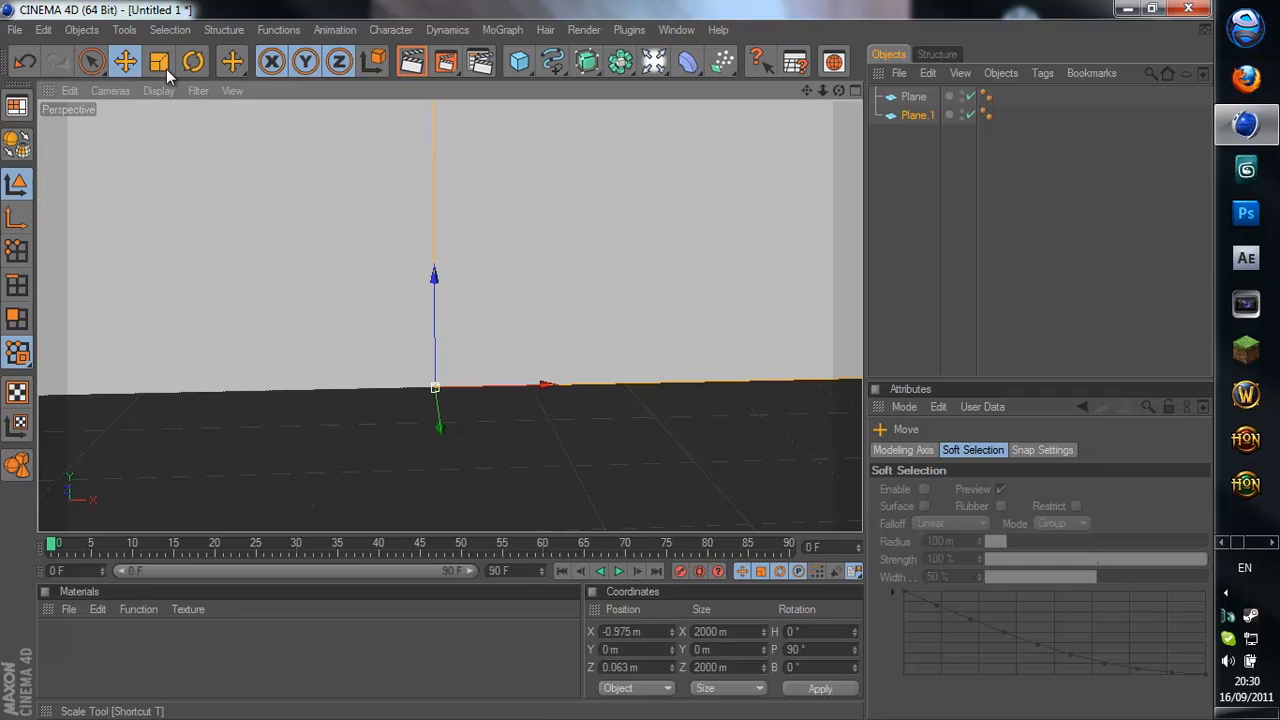
left_click(184, 64)
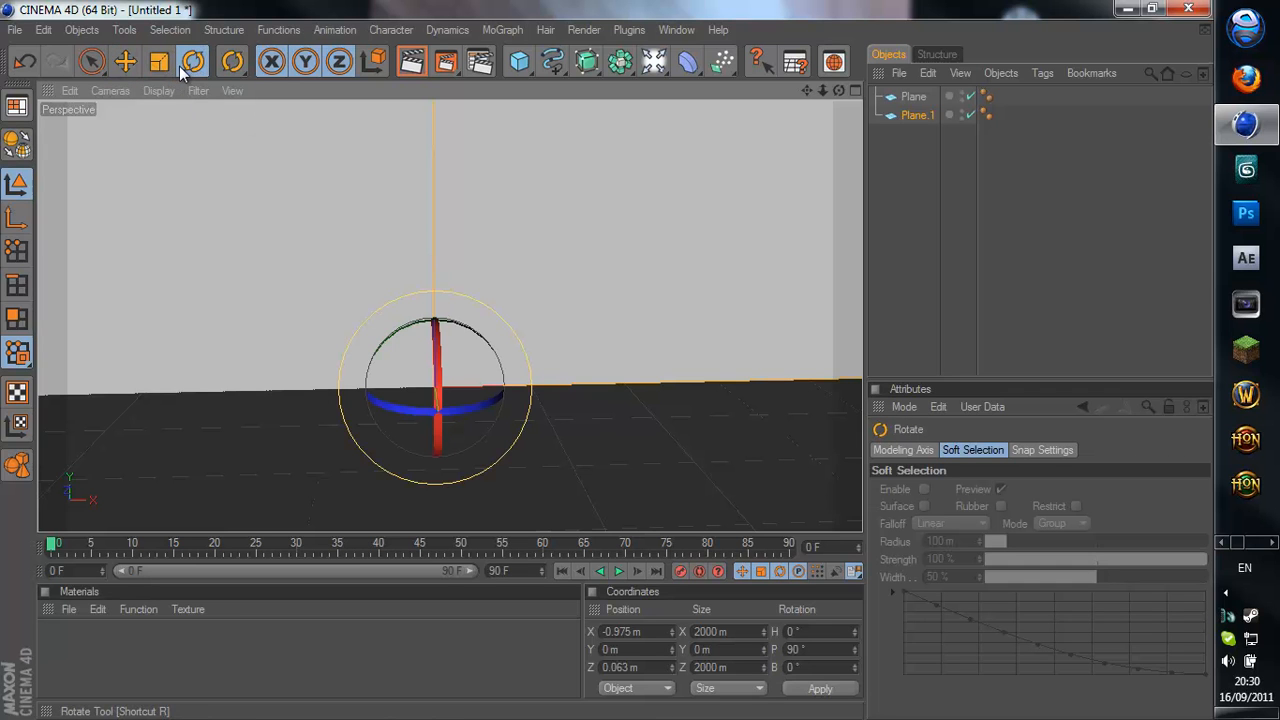
key("t")
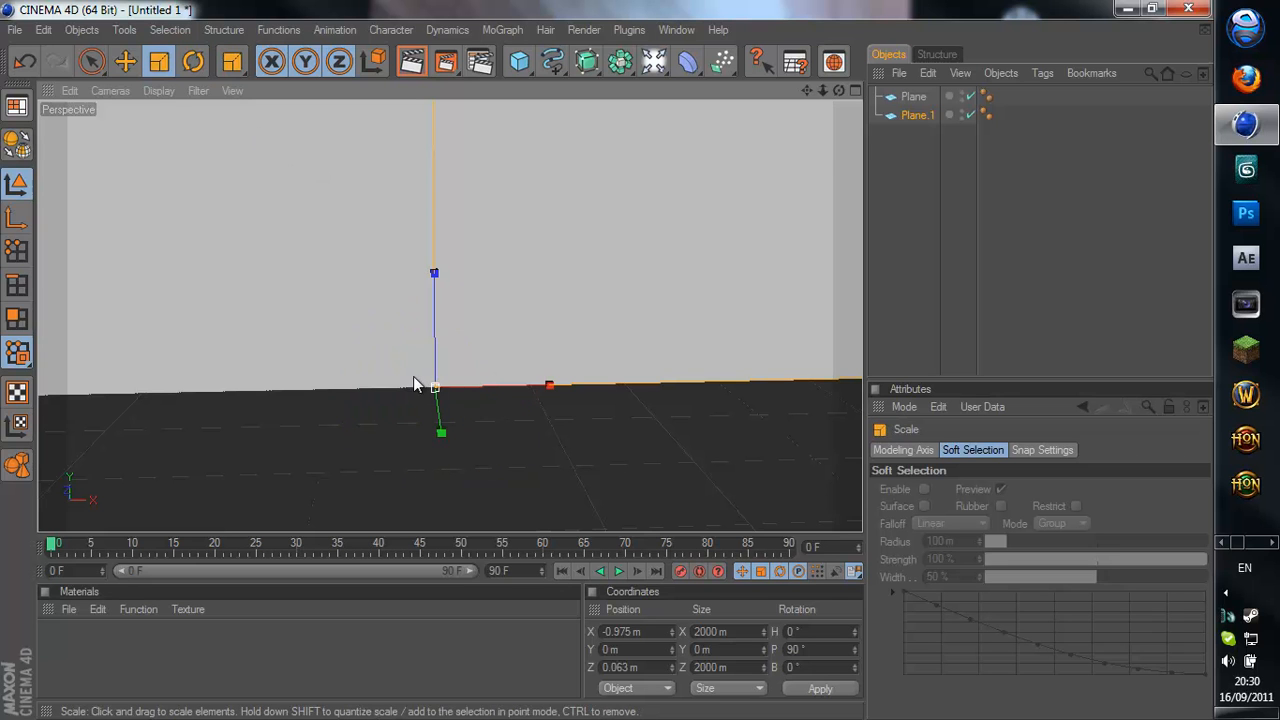
Move the upright plane back along the Z axis to about 353 m
key("e")
mouse_move(566, 430)
left_mouse_down("alt")
mouse_move(606, 363)
mouse_move(529, 366)
mouse_move(609, 366)
mouse_move(546, 440)
left_mouse_up("alt")
left_click_drag(469, 434, 604, 360)
left_click_drag(546, 446, 523, 423, "alt")
scroll(521, 390, "down", 8)
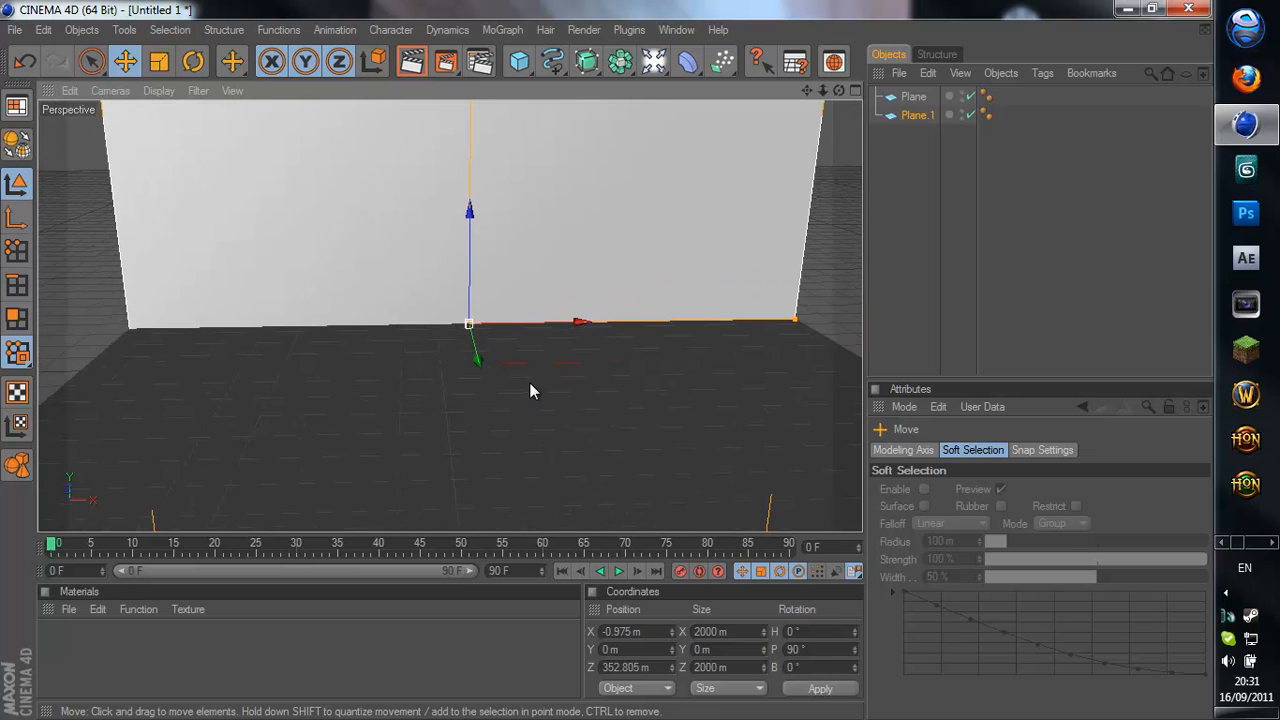
scroll(530, 384, "up", 4)
left_click_drag(552, 416, 598, 353, "alt")
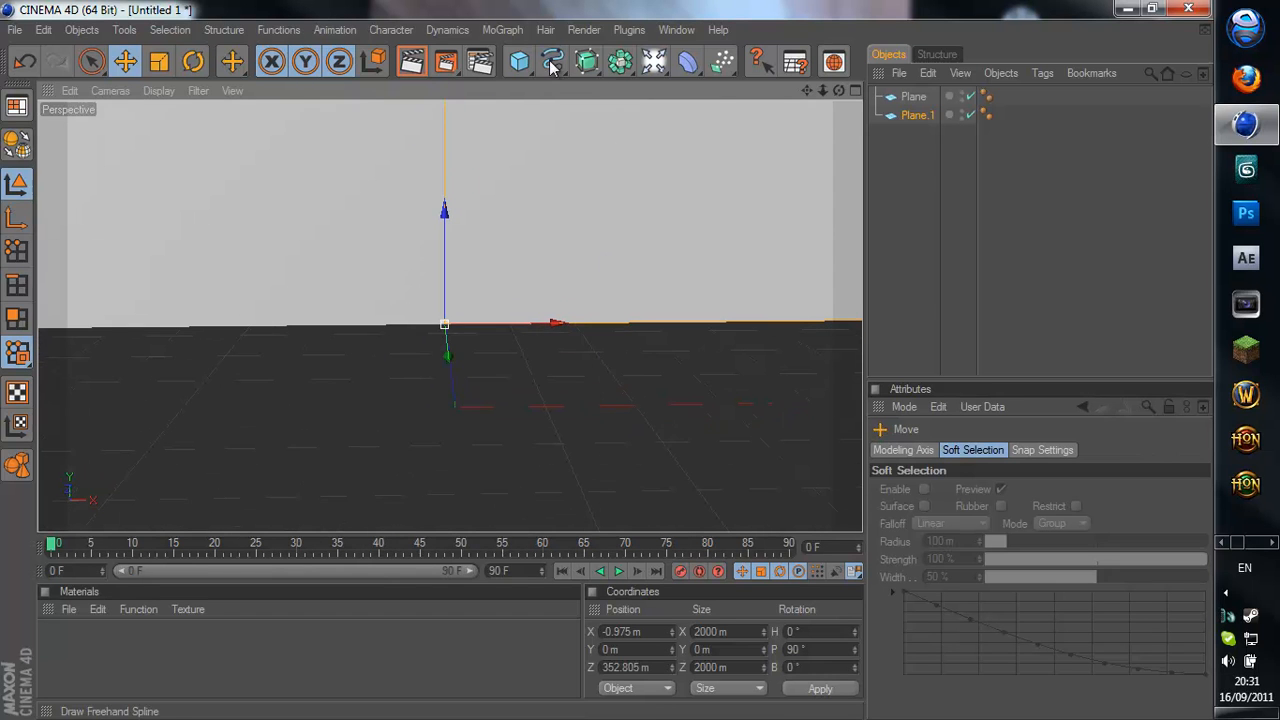
left_click_drag(654, 62, 929, 157)
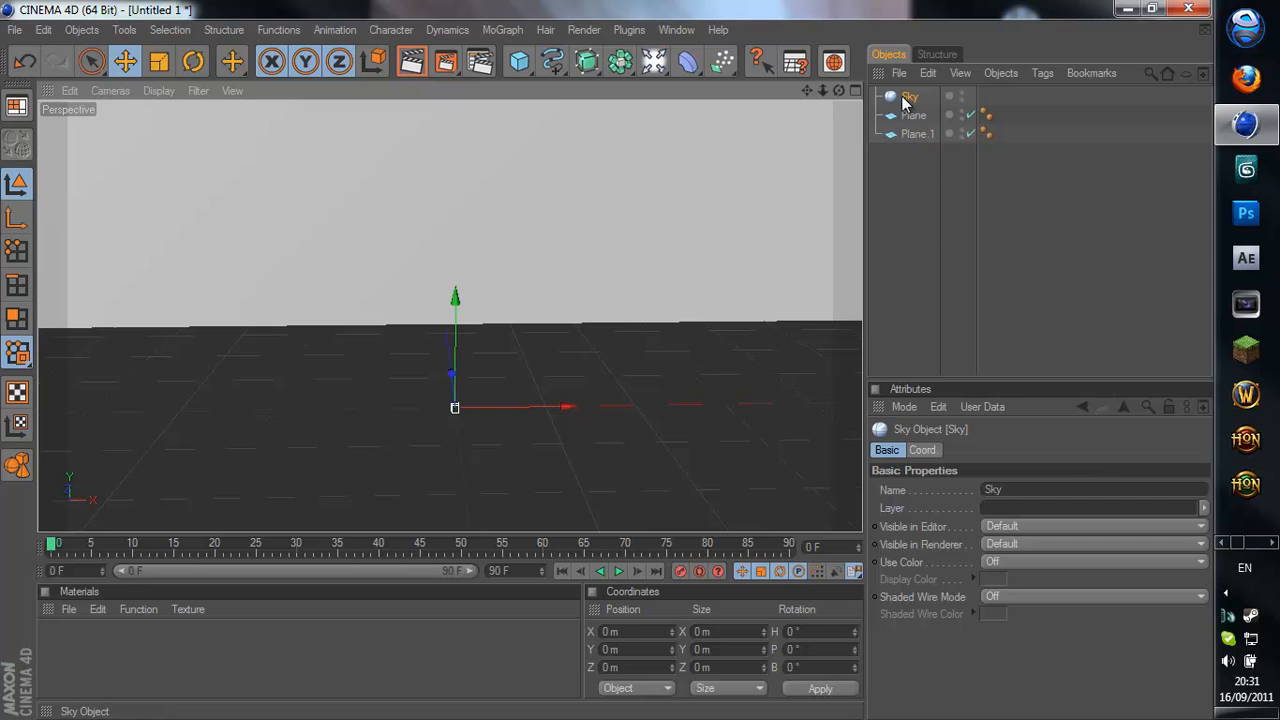
left_click(910, 115)
left_click(909, 98)
key("Delete")
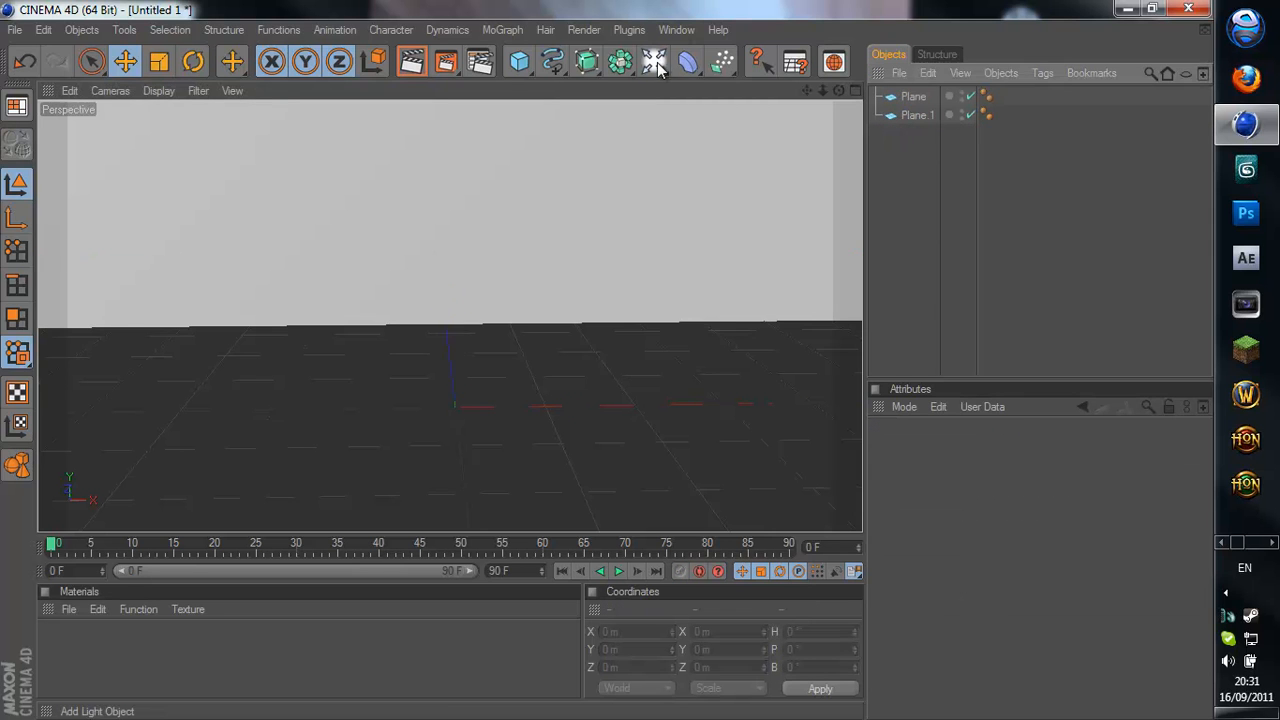
Add a Spot Light and place it in front of the wall at about Y 147 m and Z -250 m
left_click_drag(660, 66, 679, 88)
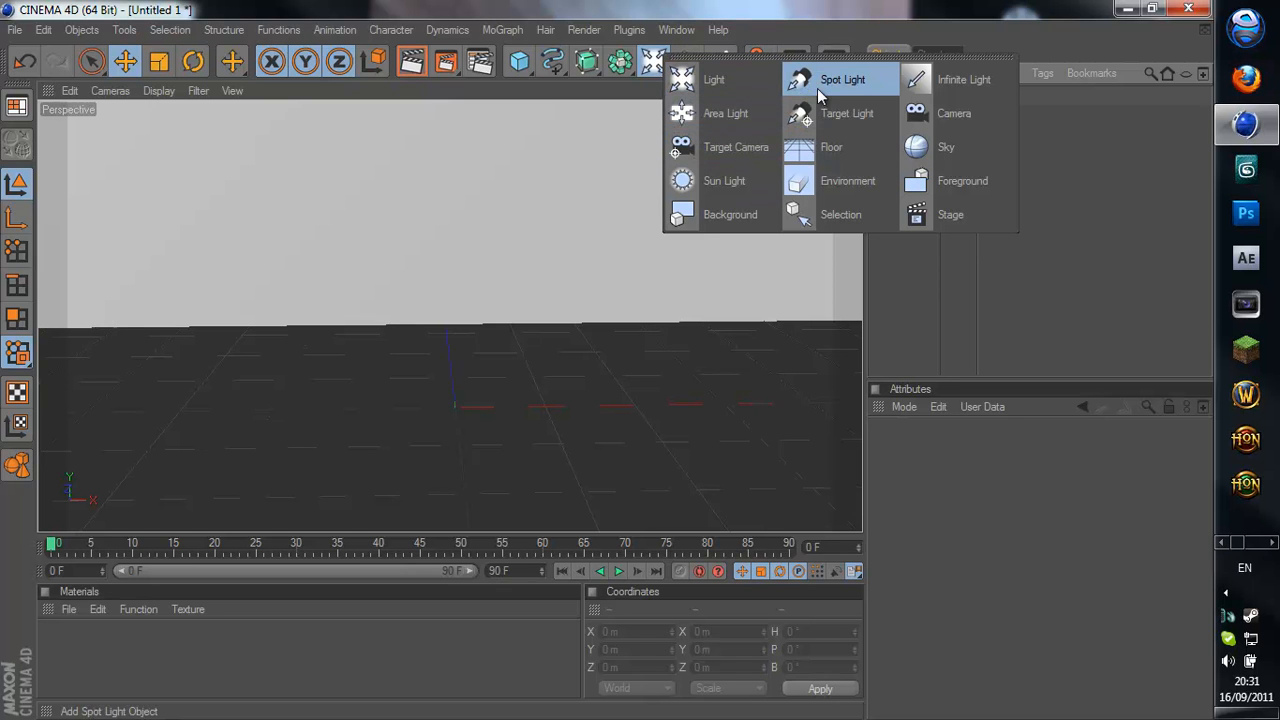
left_click(818, 88)
left_click_drag(480, 393, 431, 410, "alt")
left_click_drag(609, 362, 583, 361)
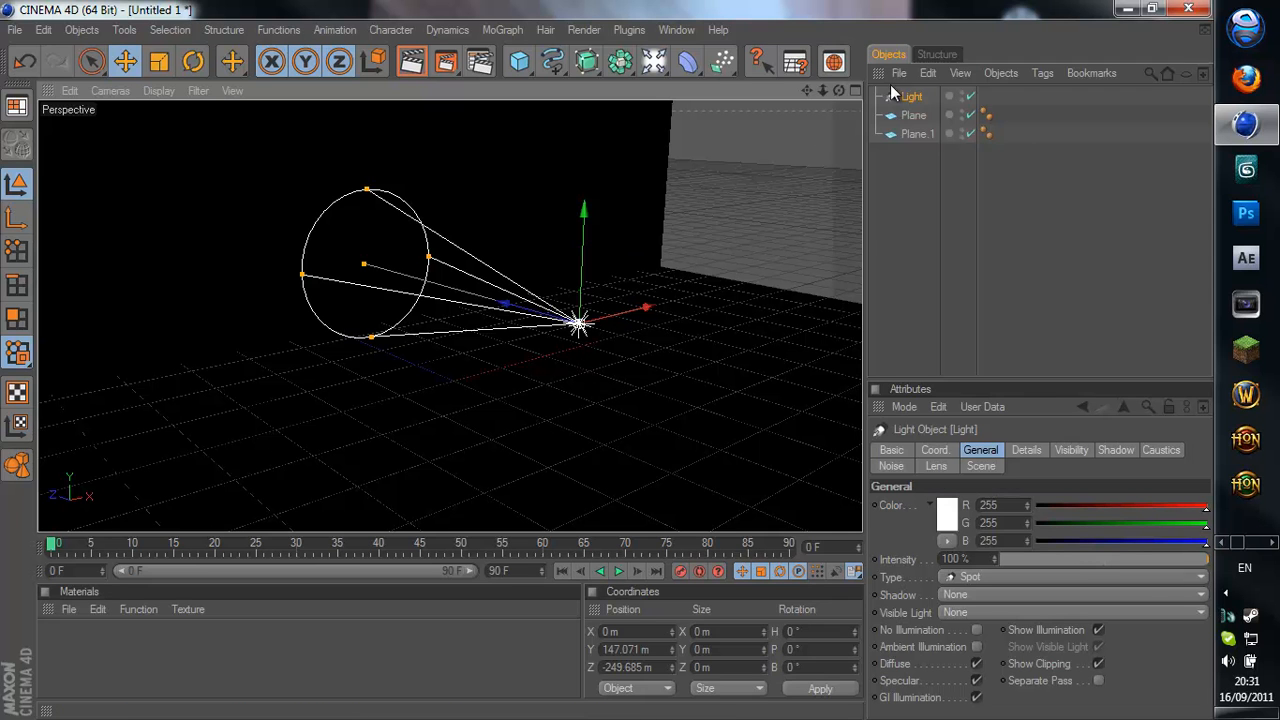
left_click(653, 62)
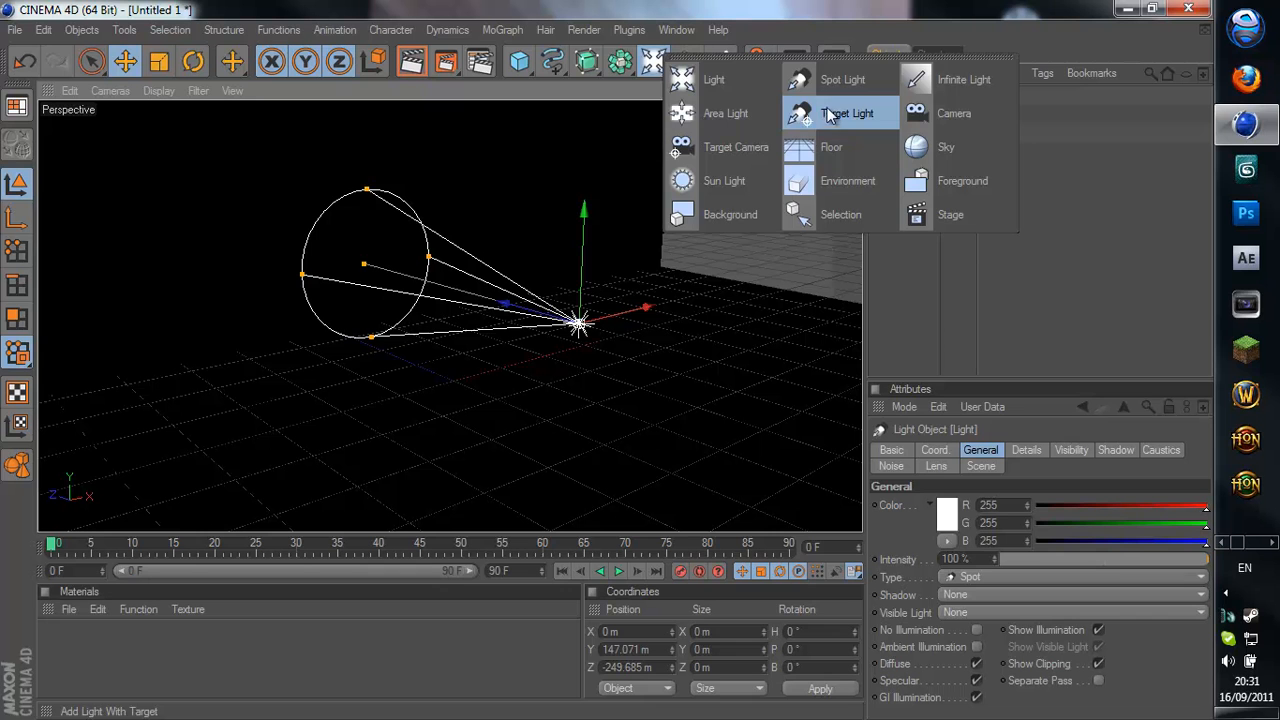
left_click(827, 112)
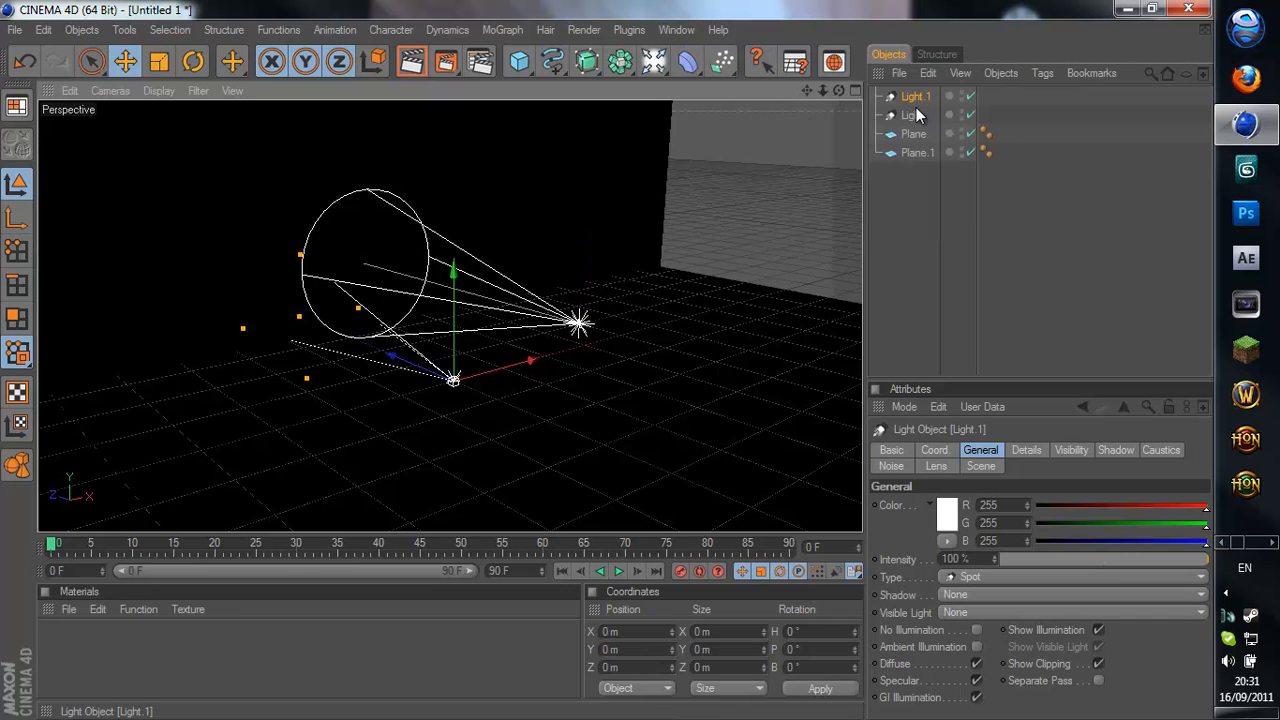
key("Delete")
Move the spot light up and back to about Y 371 m and Z -895 m, and tilt it to about -12° pitch
left_click(575, 320)
left_click_drag(608, 364, 557, 334)
key("r")
left_click_drag(653, 315, 610, 222)
key("e")
left_click_drag(562, 269, 505, 323)
key("r")
key("e")
right_click_drag(507, 324, 607, 363, "alt")
mouse_move(607, 363)
left_mouse_down("alt")
mouse_move(626, 318)
mouse_move(606, 362)
left_mouse_up("alt")
Render previews of the perspective view, both distant and close up, to check the spot light on the wall and floor
key("ctrl+r")
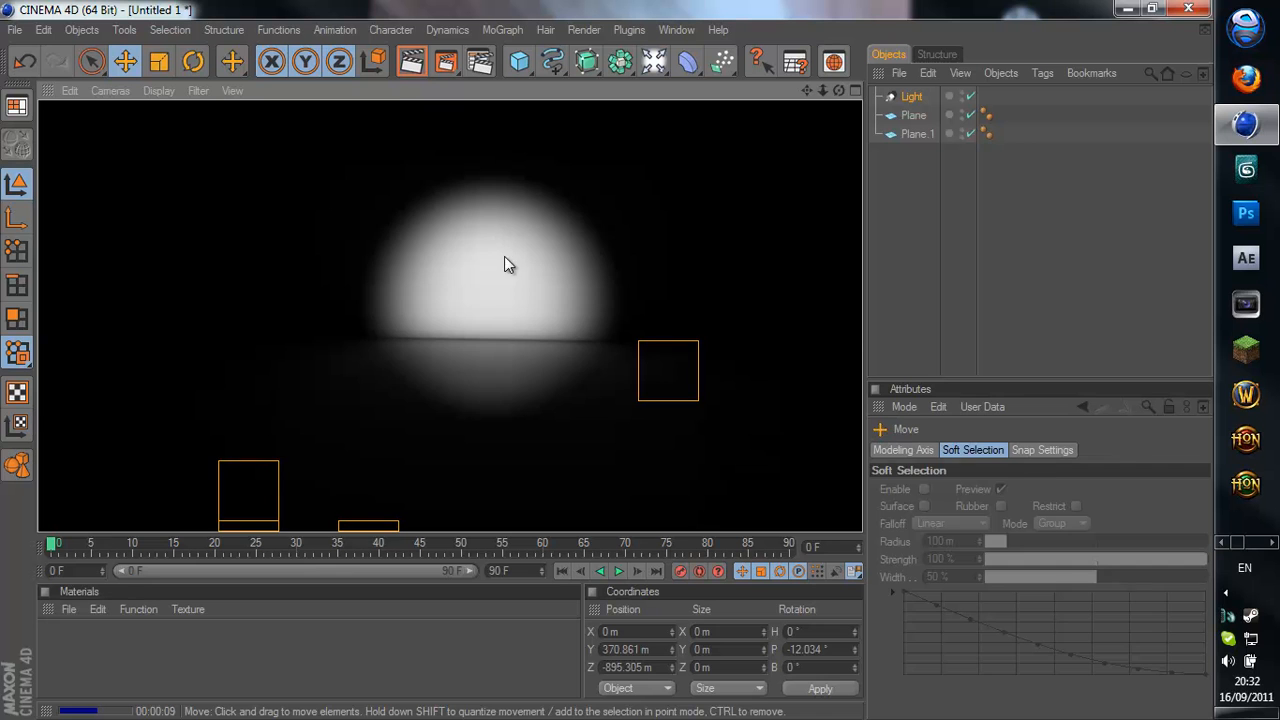
left_click(544, 305)
left_click(575, 316)
mouse_move(574, 340)
left_mouse_down()
mouse_move(608, 366)
mouse_move(603, 336)
mouse_move(617, 337)
mouse_move(614, 360)
mouse_move(570, 355)
left_mouse_up()
left_click_drag(434, 365, 616, 360)
left_click(408, 245)
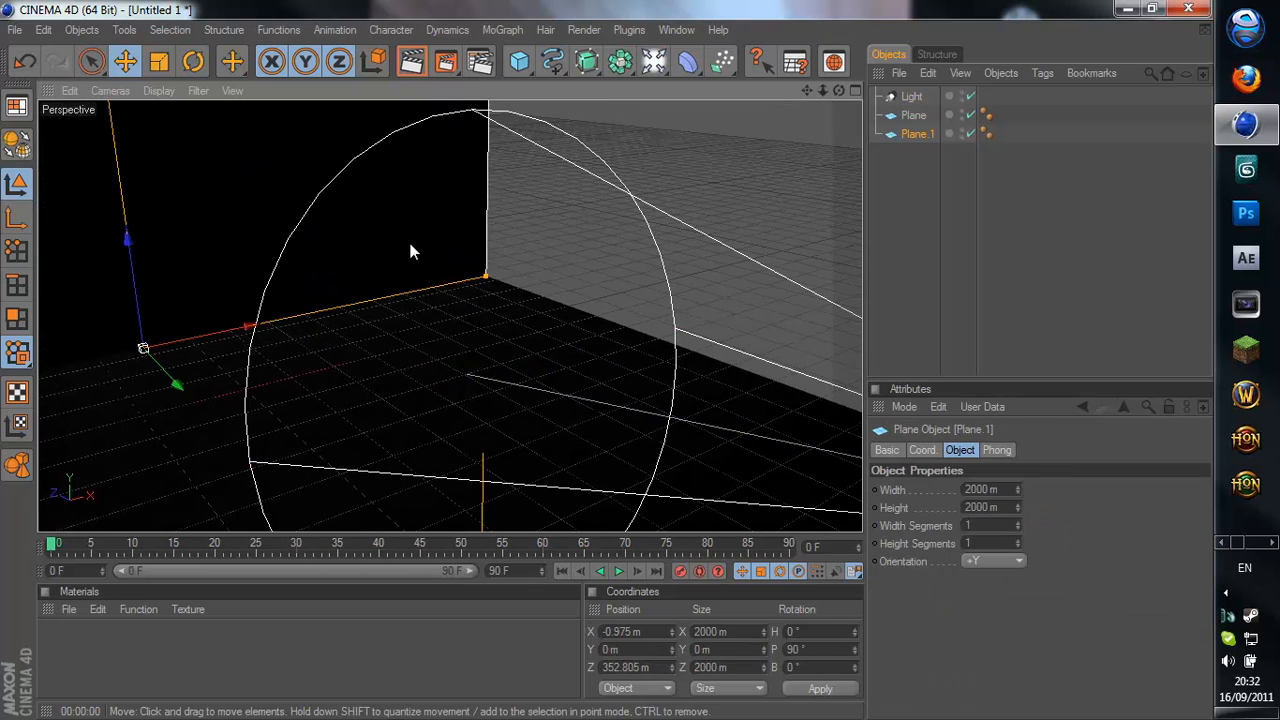
left_click_drag(408, 245, 607, 359, "alt")
left_click_drag(353, 237, 413, 247, "alt")
left_click_drag(511, 258, 606, 369, "alt")
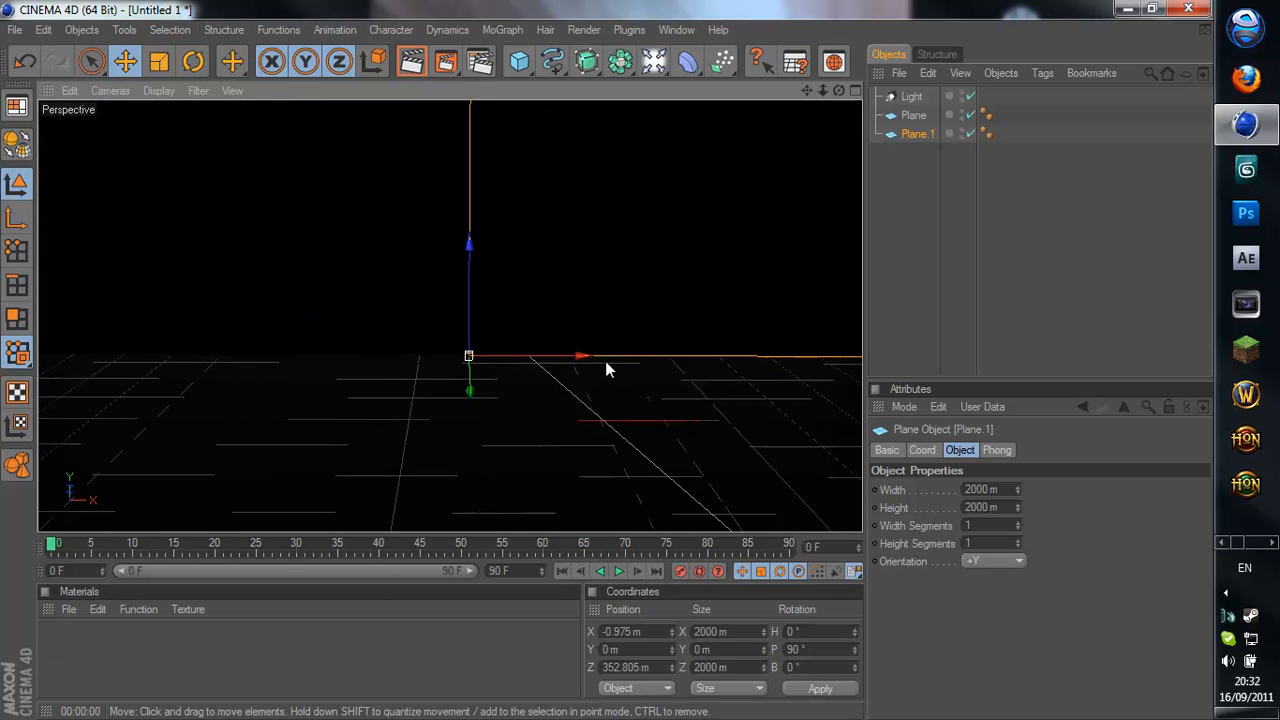
left_click(411, 61)
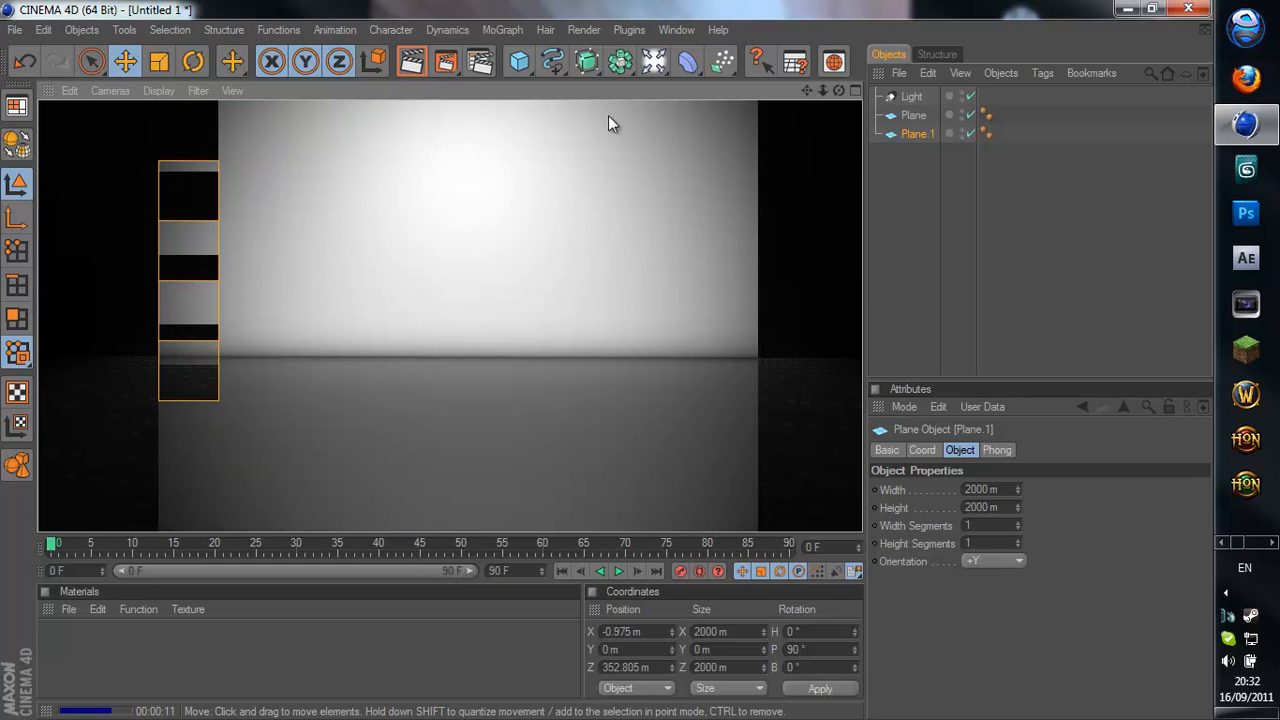
Examine the arrangement of the floor plane, wall plane and spot light from several angles
left_click(661, 253)
left_click(302, 439)
left_click(516, 300)
left_click_drag(614, 299, 605, 362, "alt")
scroll(606, 362, "down", 3)
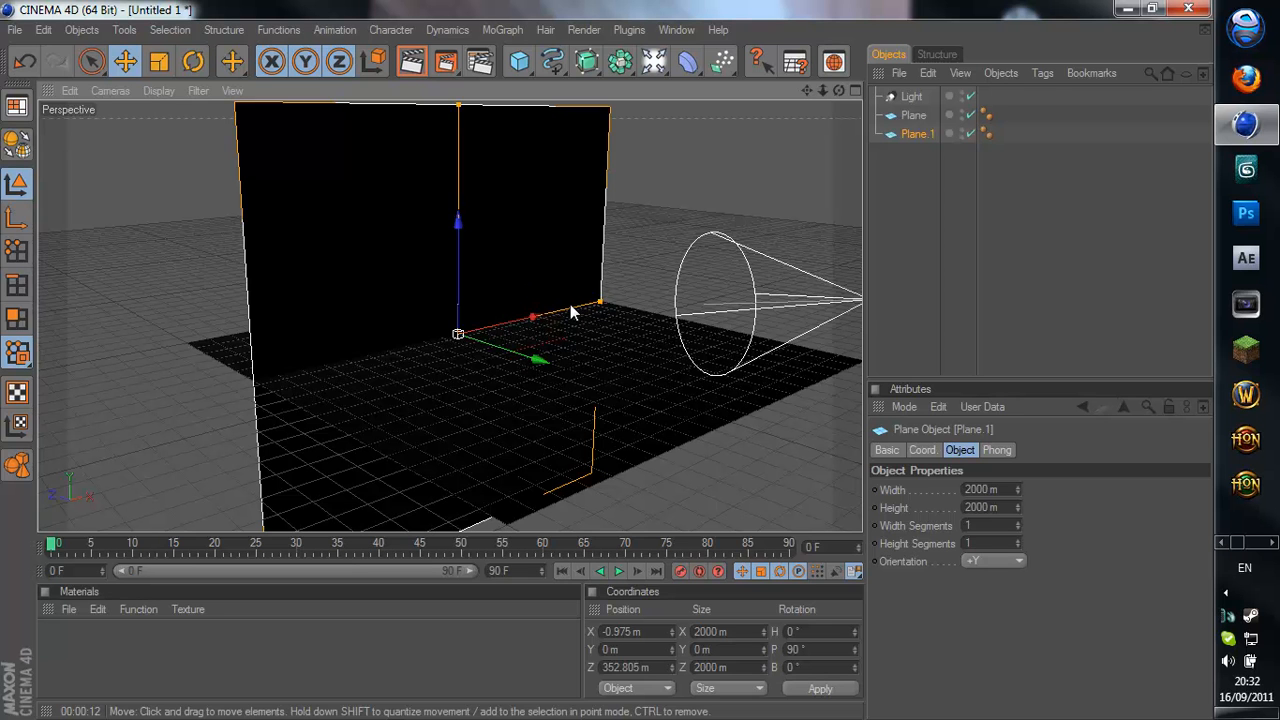
scroll(572, 307, "up", 2)
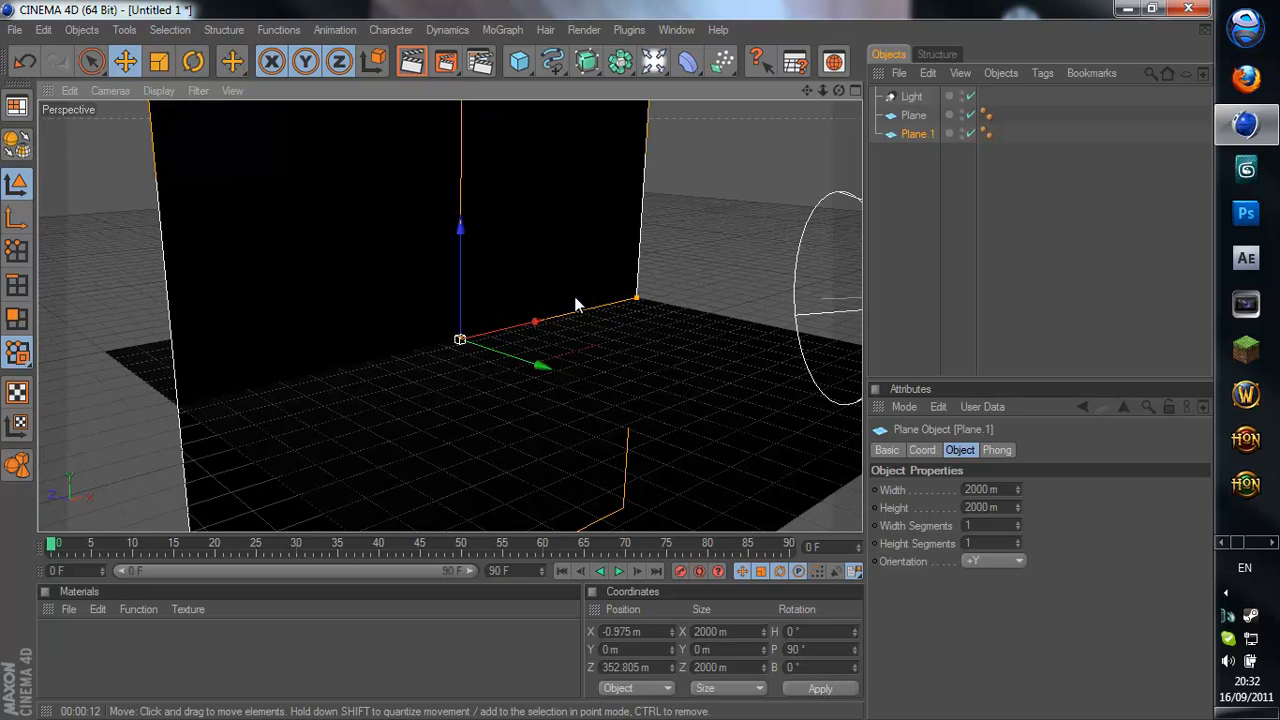
scroll(582, 292, "up", 1)
scroll(589, 293, "up", 1)
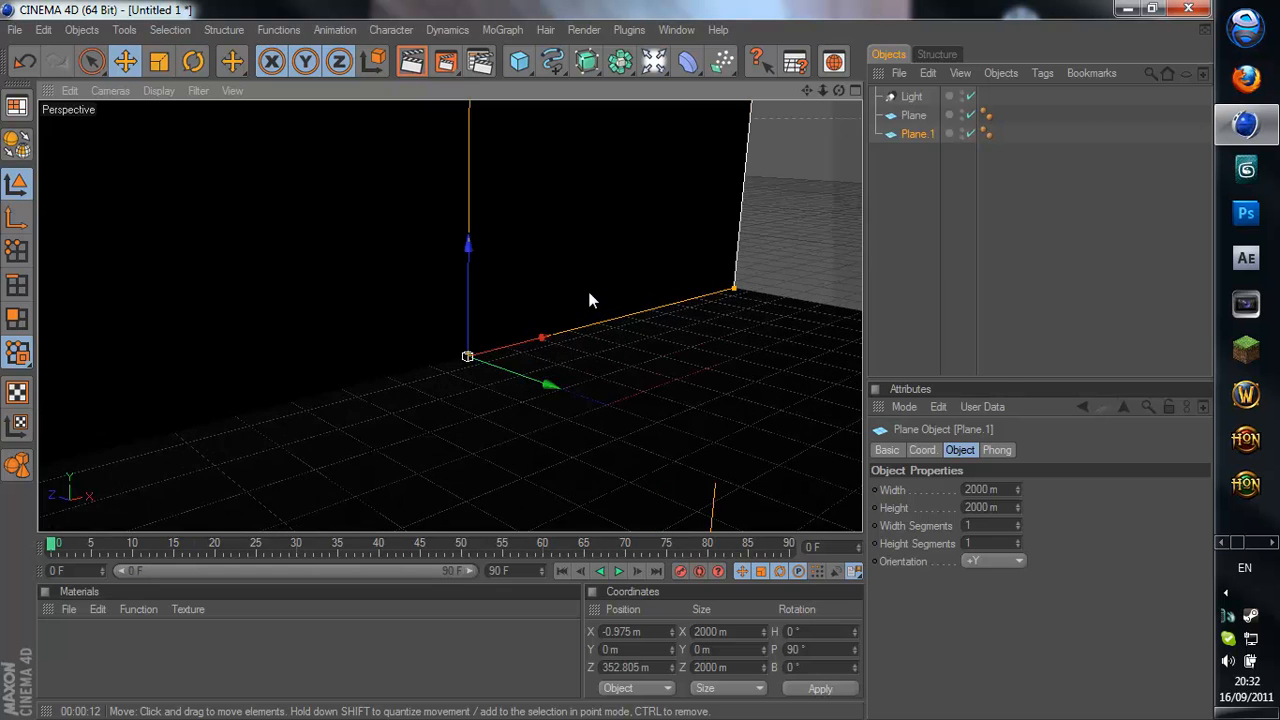
scroll(589, 300, "up", 1)
left_click(766, 427)
left_click(576, 246)
left_click(640, 448)
left_click(588, 239)
left_click(648, 402)
left_click(633, 256)
left_click(430, 405)
left_click(341, 231)
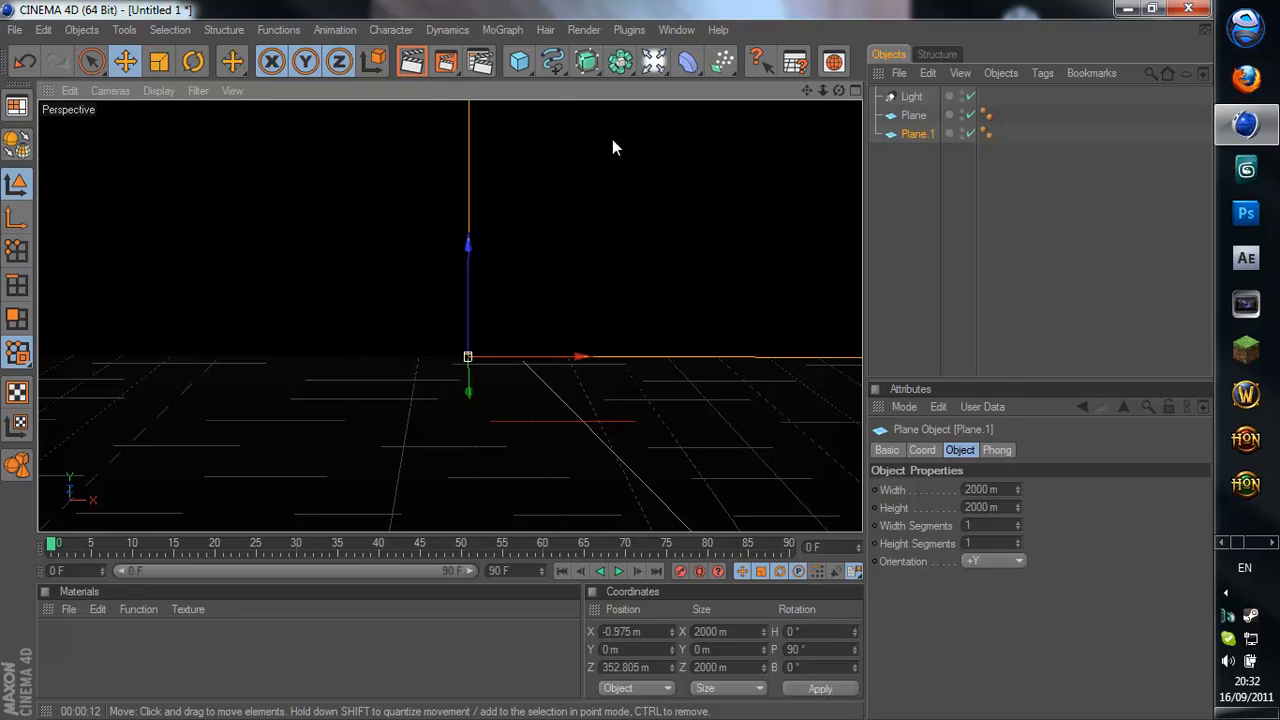
left_click(505, 30)
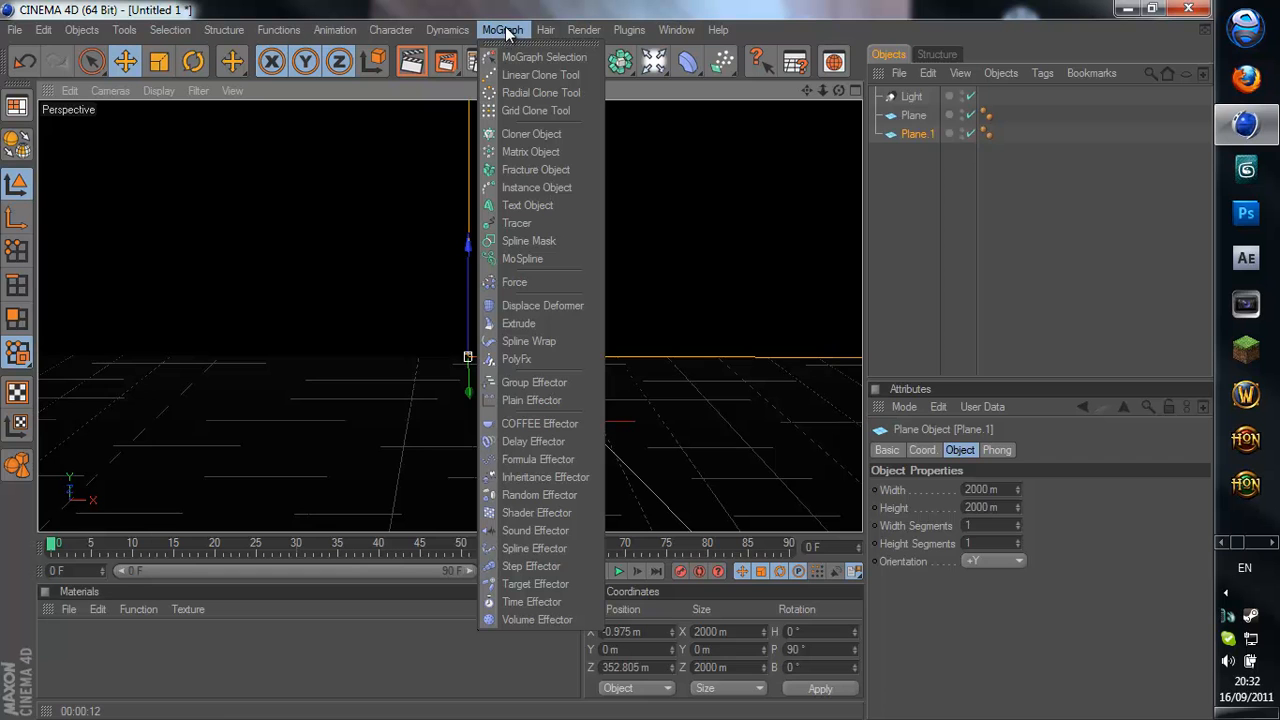
left_click(546, 204)
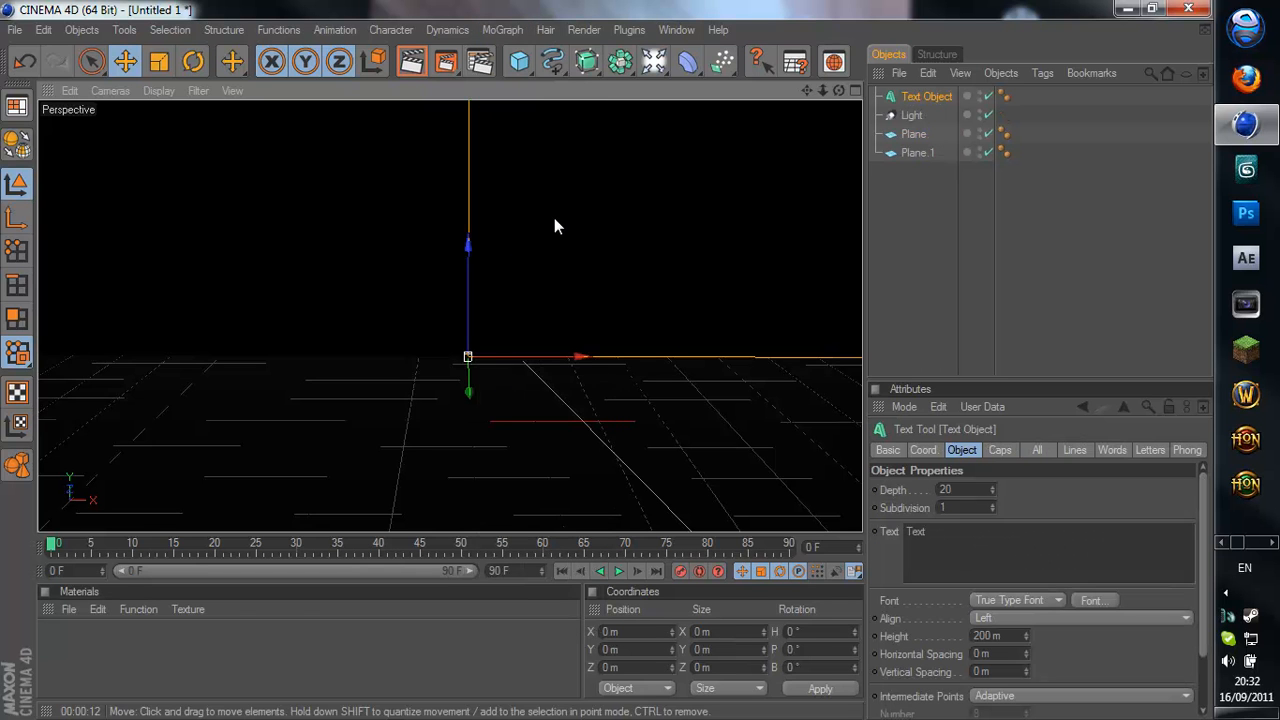
left_click_drag(479, 363, 518, 397)
mouse_move(613, 463)
left_mouse_down("alt")
mouse_move(690, 480)
mouse_move(611, 463)
left_mouse_up("alt")
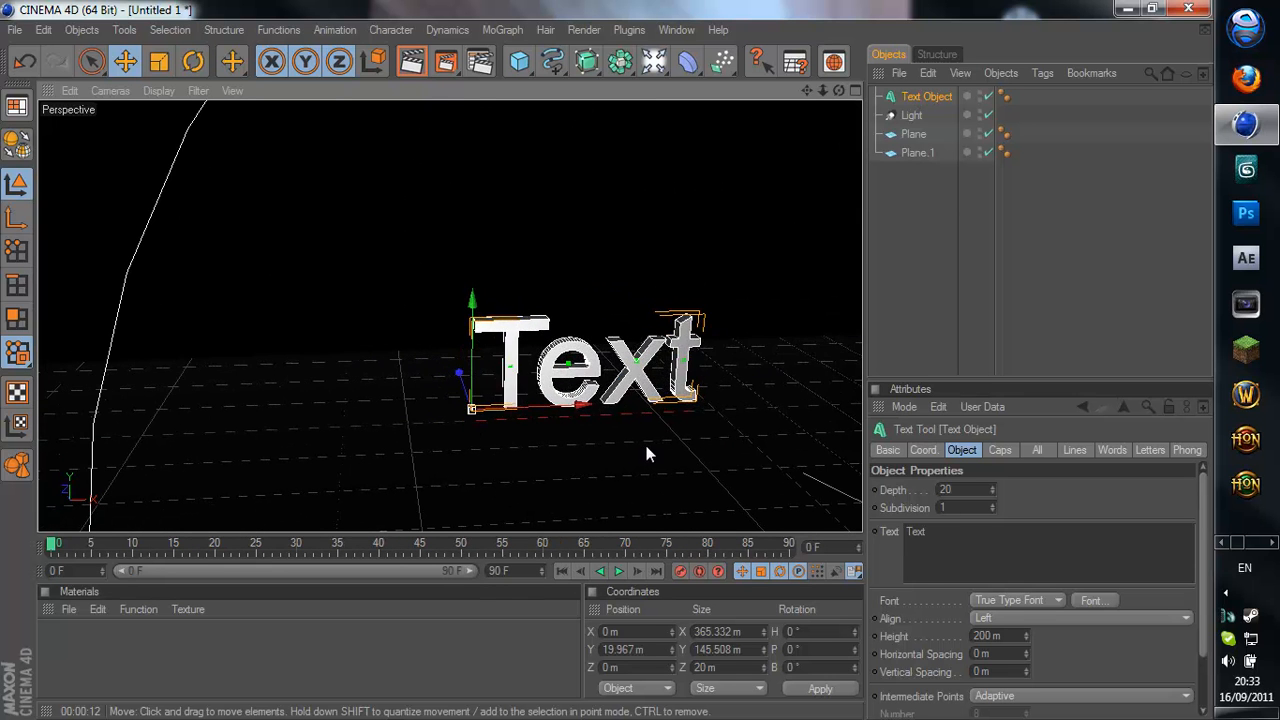
key("ctrl+z")
key("ctrl+z")
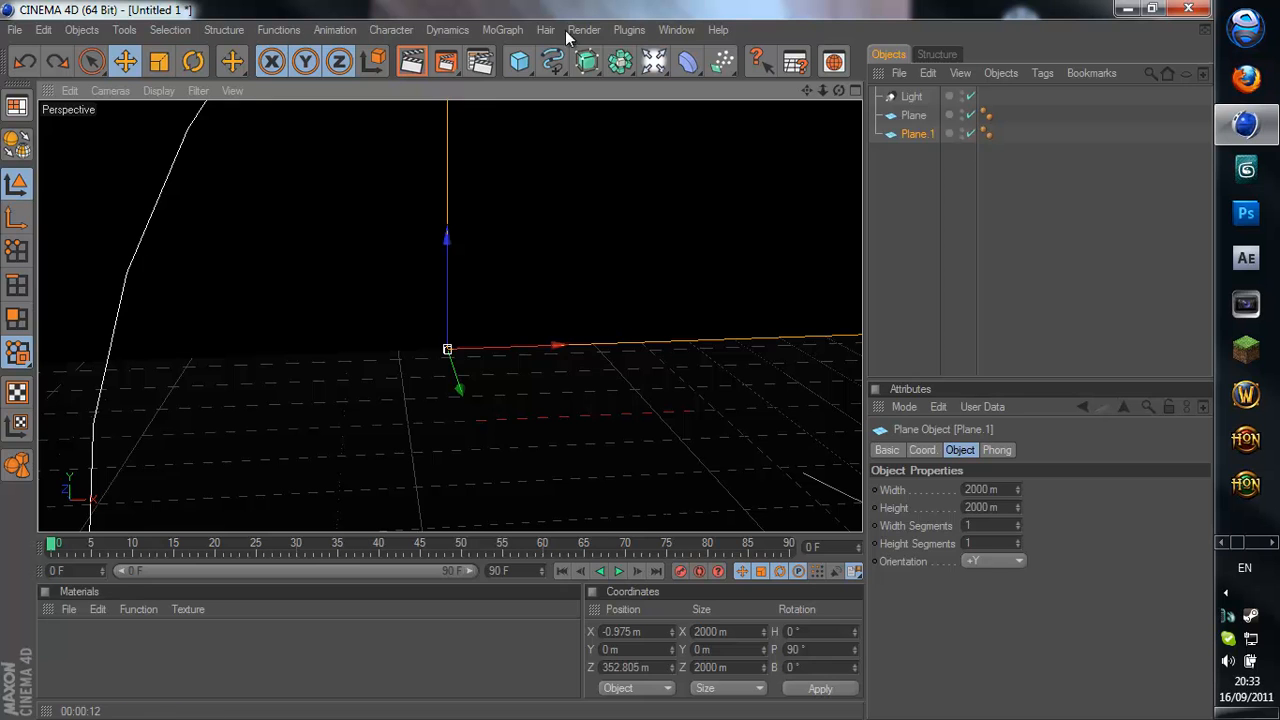
Add a MoGraph Text object to the scene and set its text to "Tutorial"
left_click(504, 30)
left_click(539, 205)
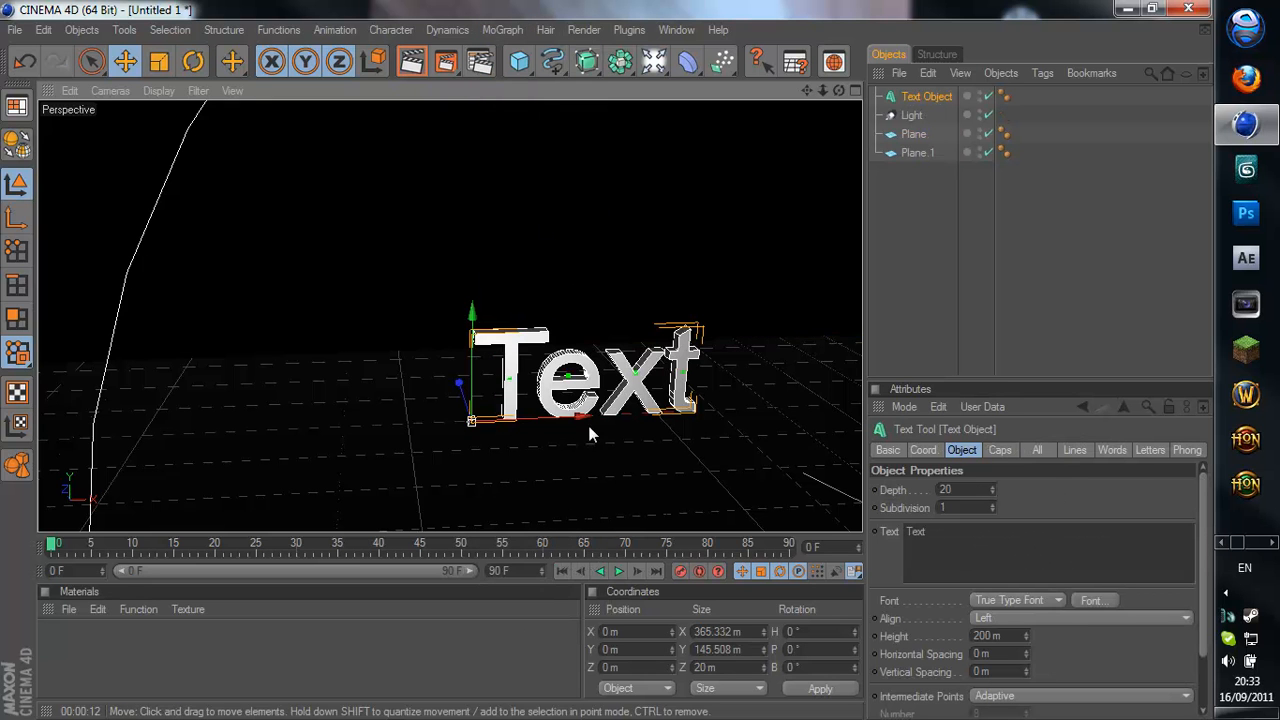
left_click_drag(600, 405, 593, 364, "alt")
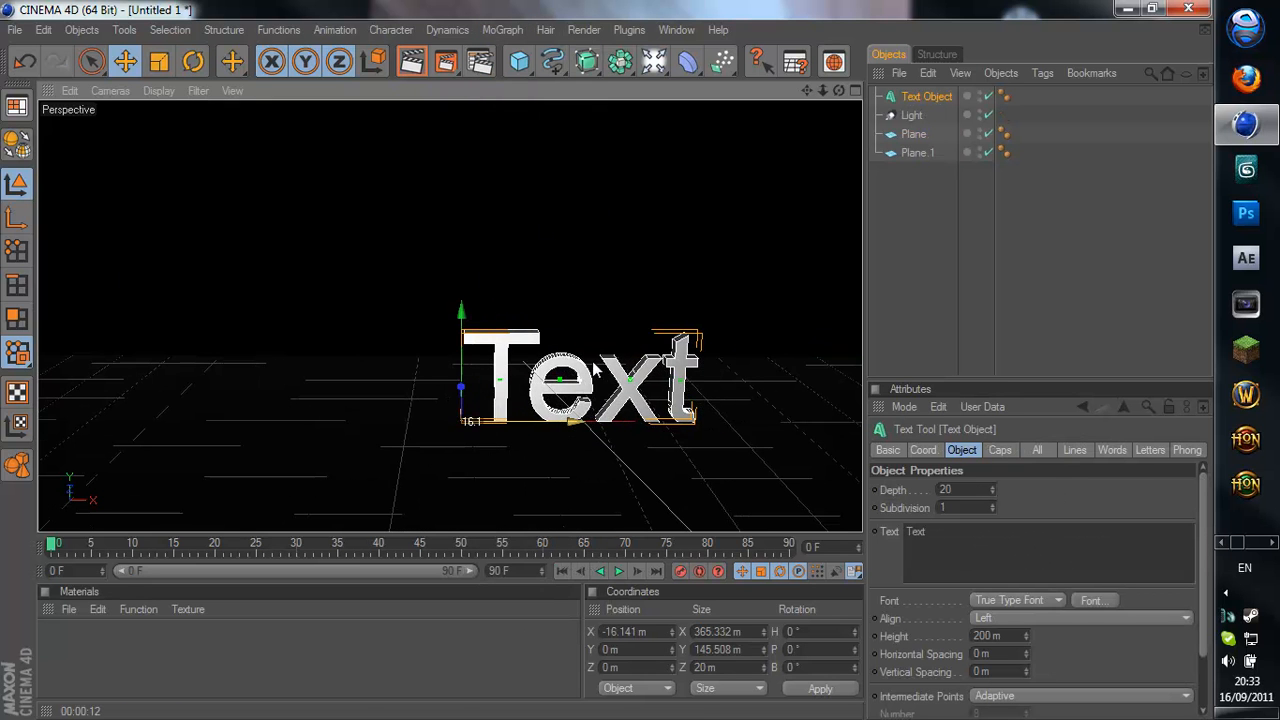
double_click(915, 531)
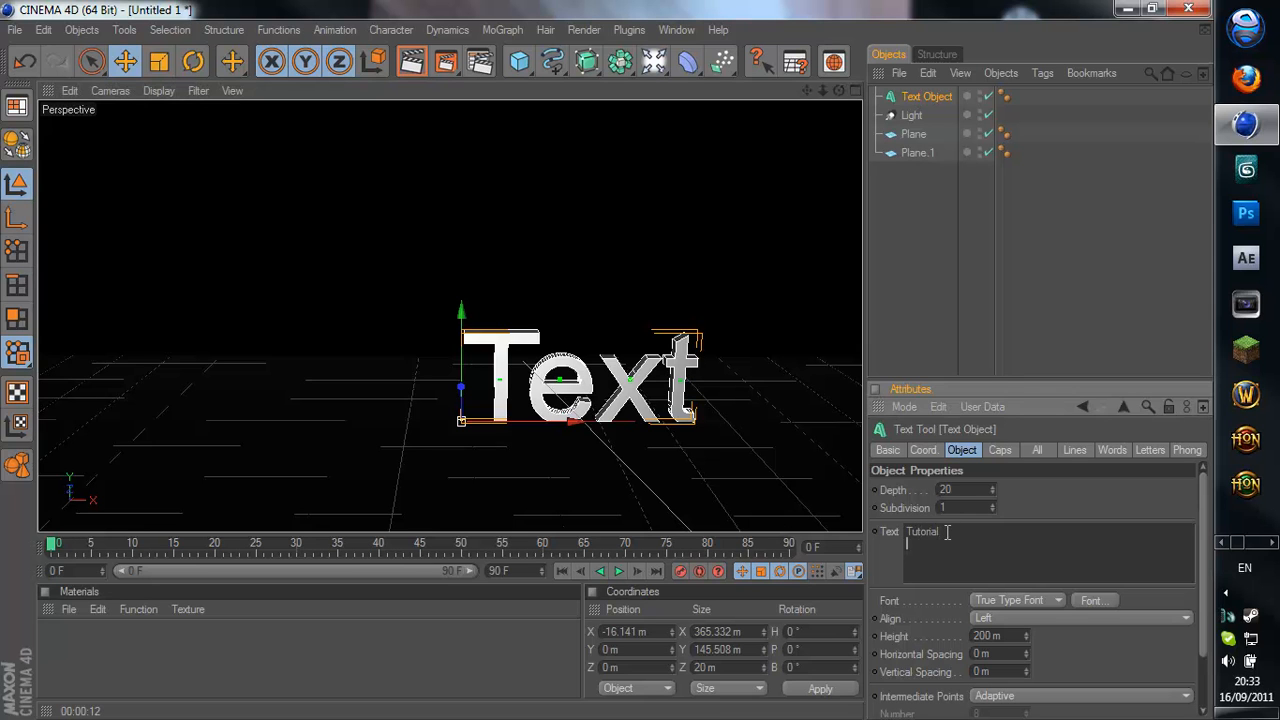
type("Tutorial")
left_click(944, 507)
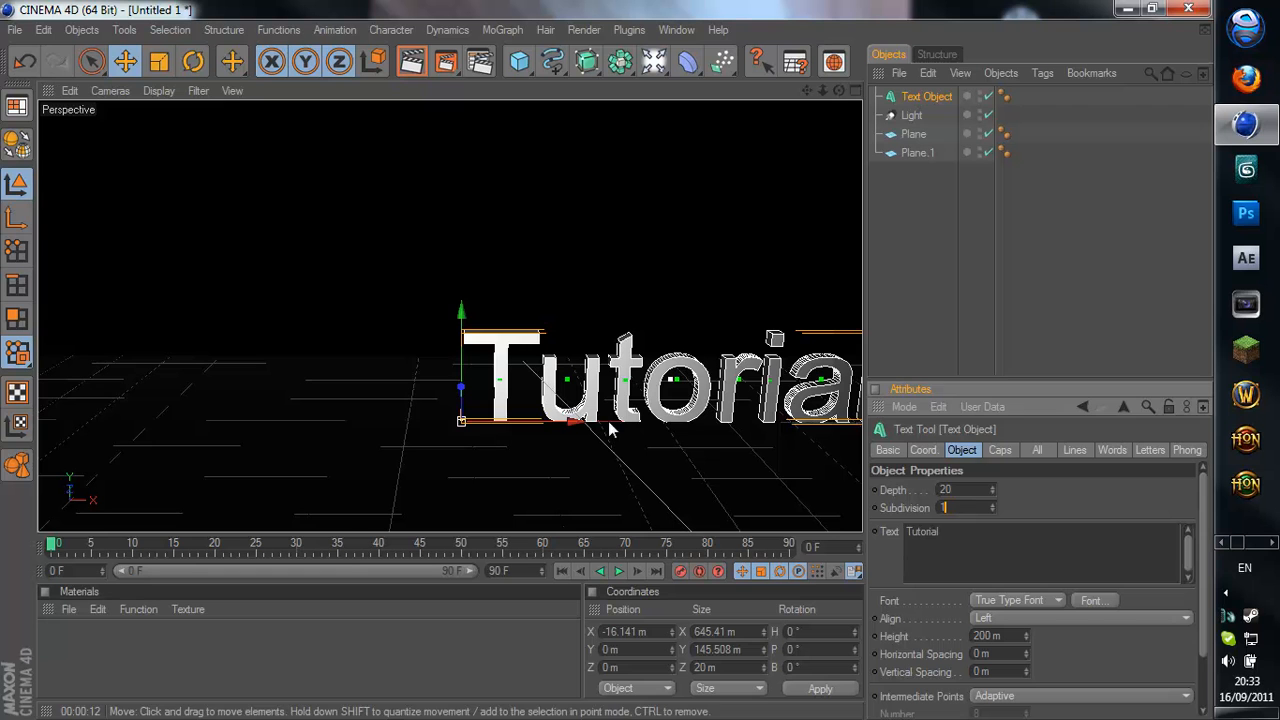
Move the 3D text sideways to about X -264 m so that it sits more centrally in the scene
left_click_drag(478, 358, 607, 371)
left_click_drag(534, 424, 608, 368)
left_click(723, 360)
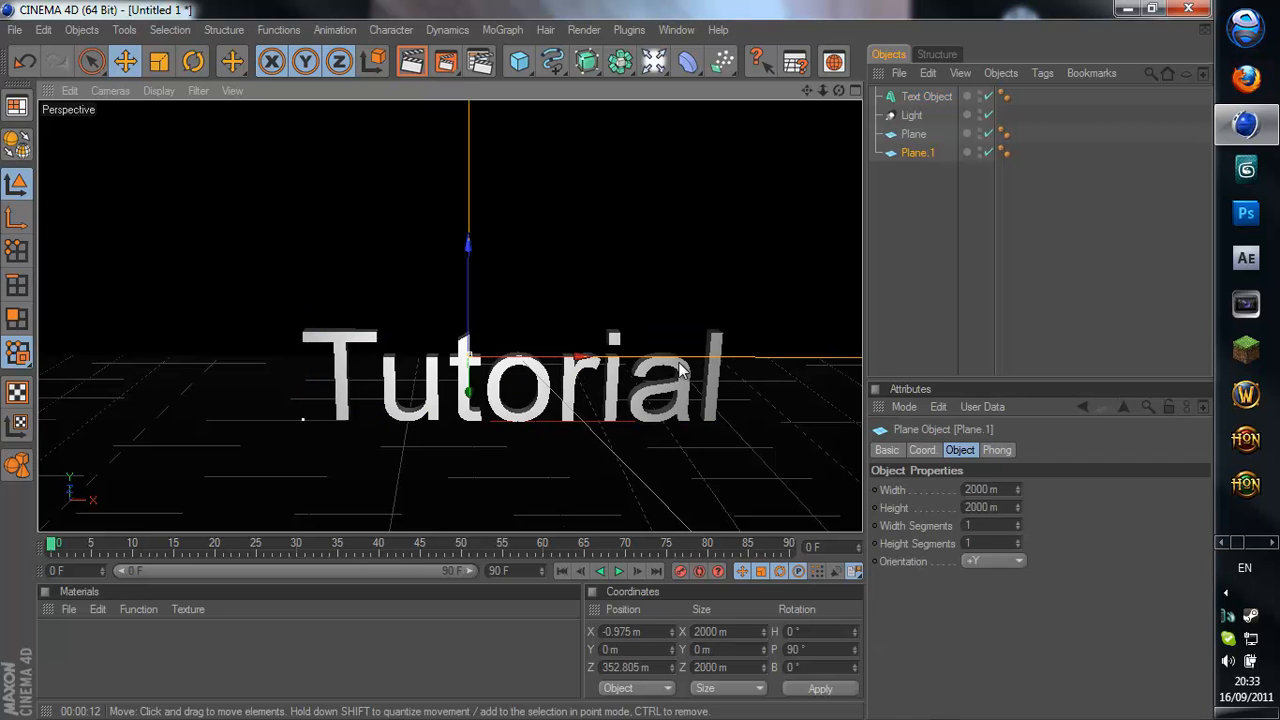
Set the 3D text's depth to 50 and shift it to about X -311 m
left_click(680, 370)
left_click(962, 490)
type("100")
key("Return")
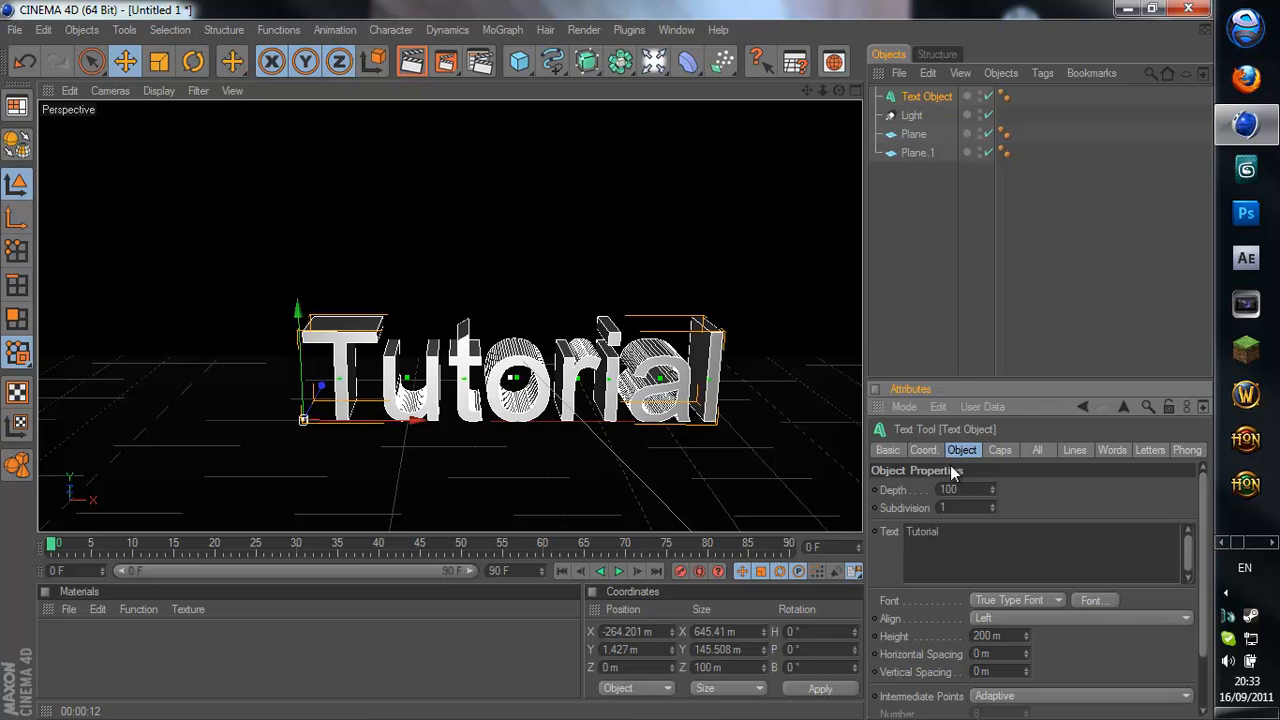
type("50")
key("Return")
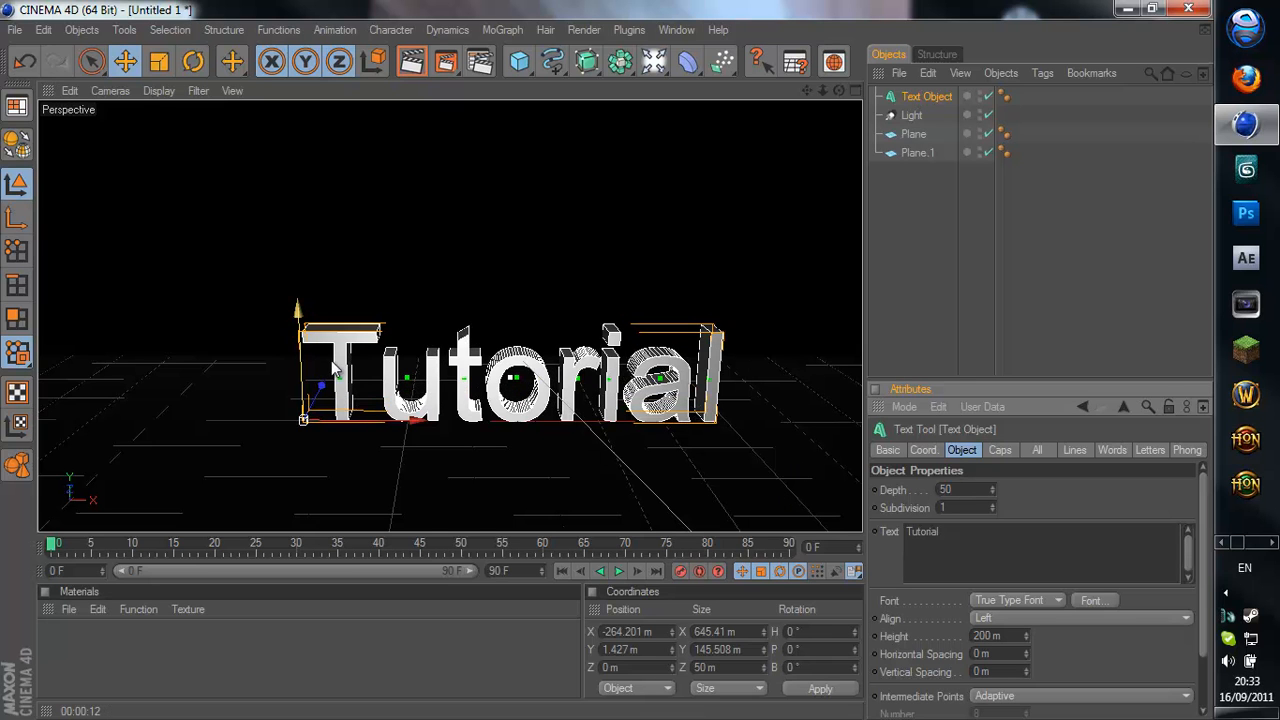
left_click_drag(371, 428, 338, 428)
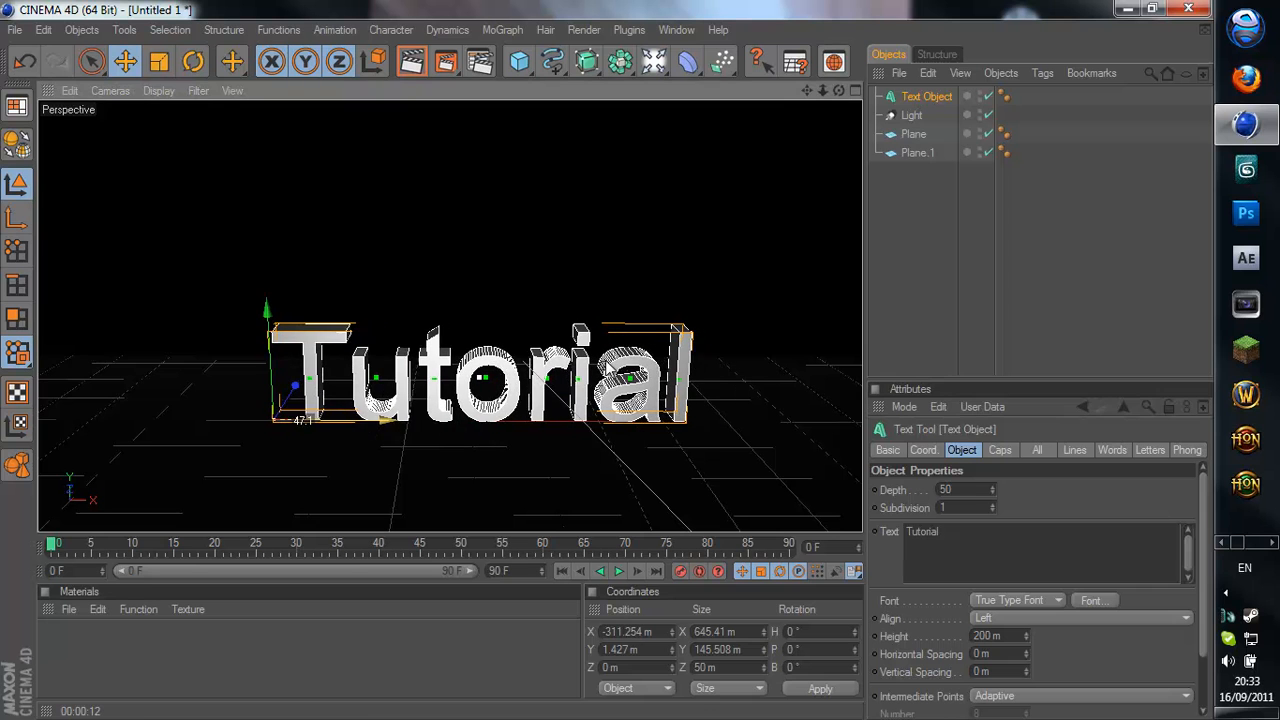
Give the text Fillet Caps at both start and end, each with a 3 m radius
left_click(999, 450)
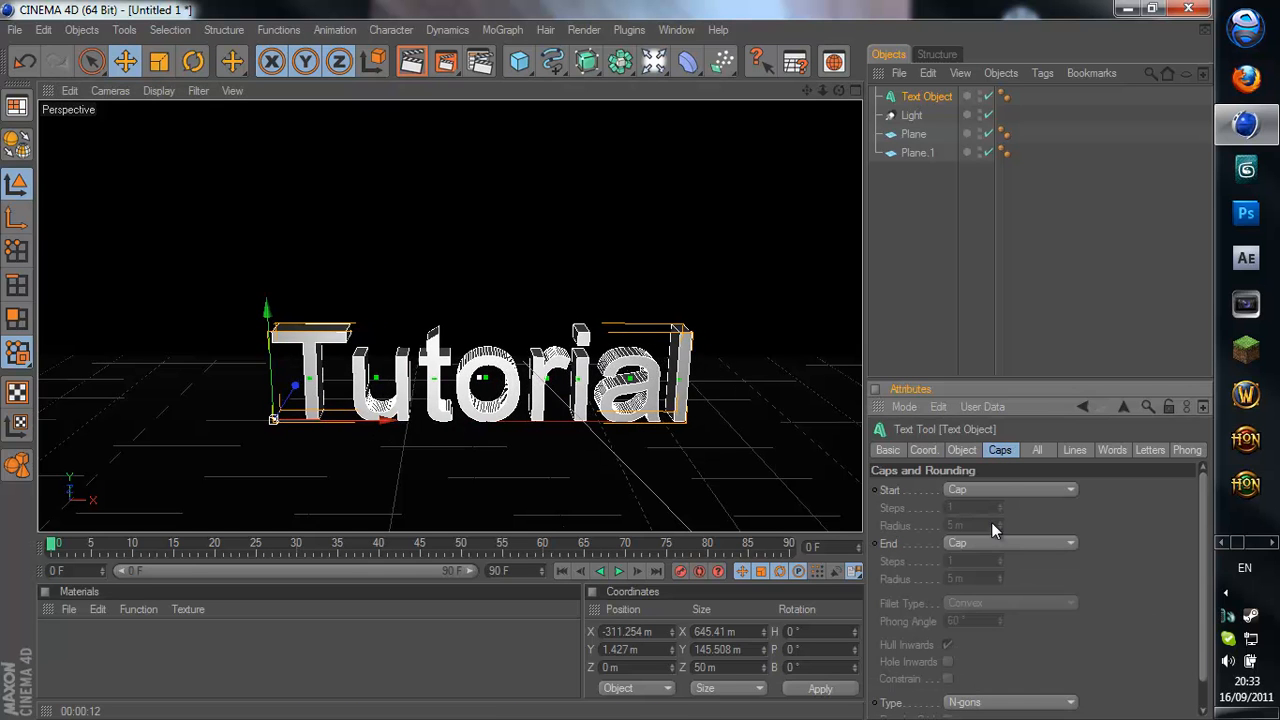
left_click(998, 489)
left_click(1003, 557)
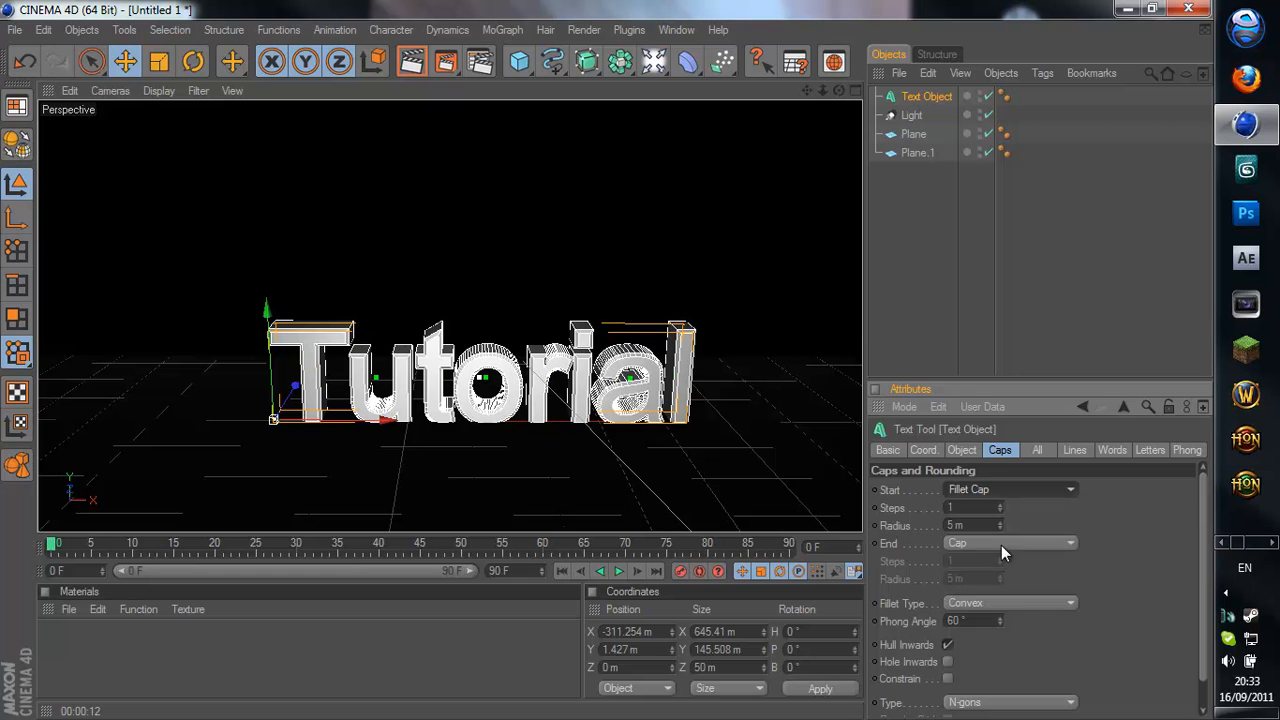
left_click(1022, 546)
left_click(1000, 615)
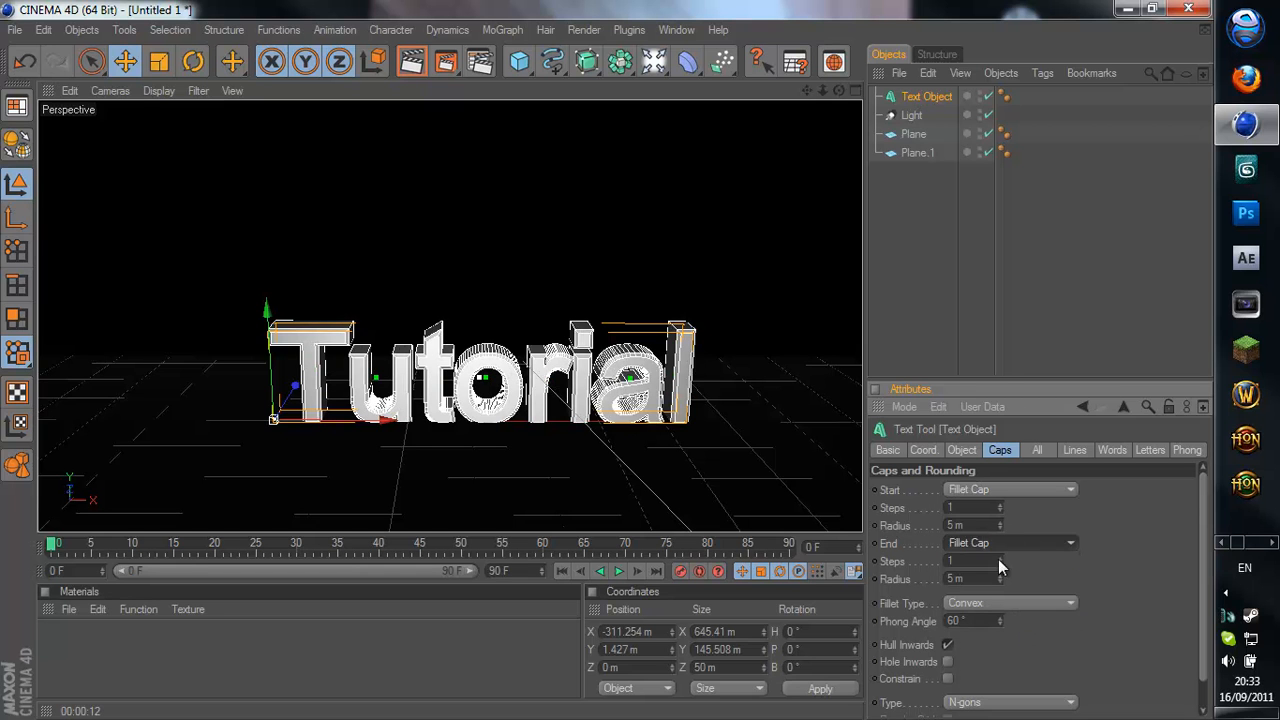
left_click(977, 522)
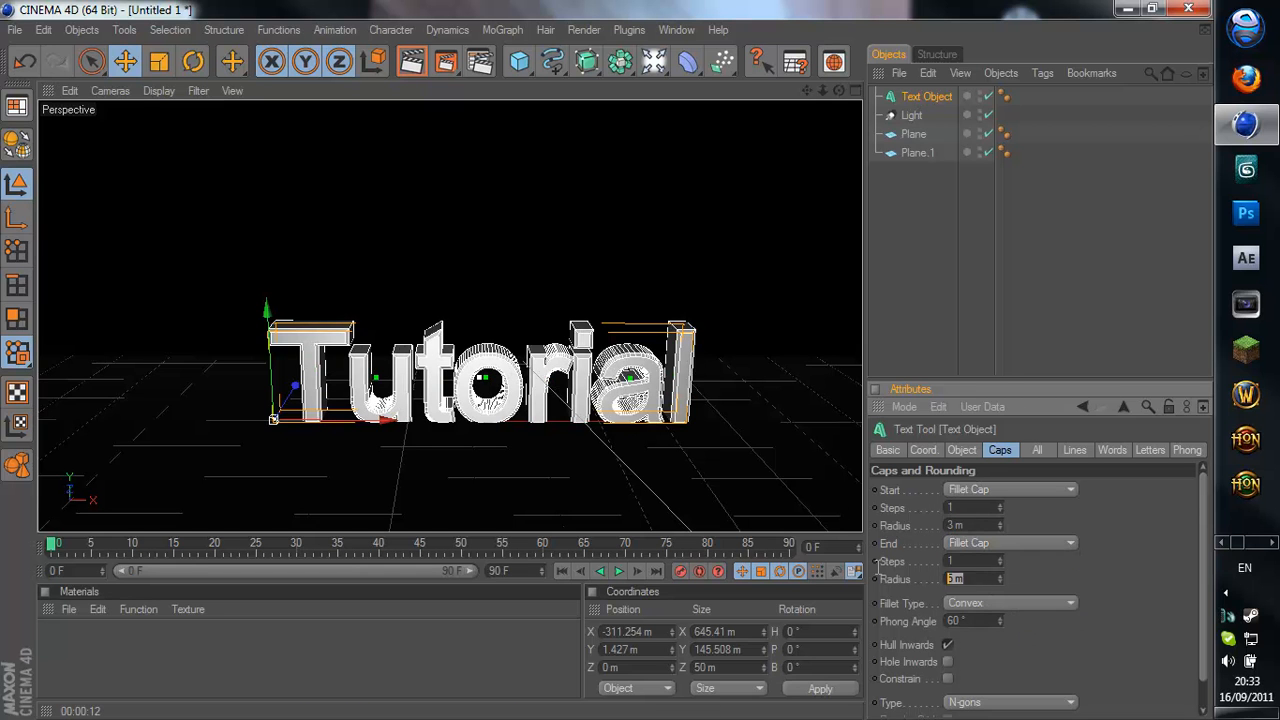
type("3")
left_click(976, 527)
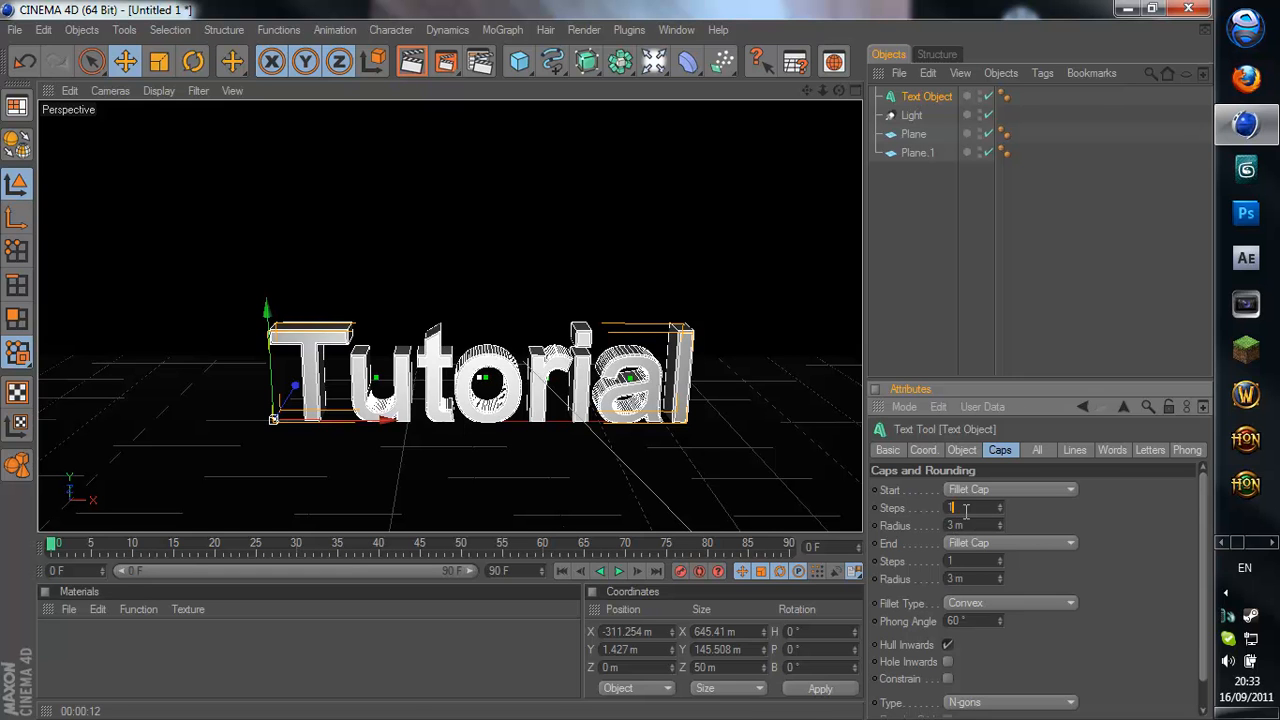
left_click(701, 248)
left_click(678, 351)
left_click(712, 220)
left_click(691, 352)
Open the font selection for the text and preview the Bitsumishi and RaseOne Original fonts
left_click(958, 450)
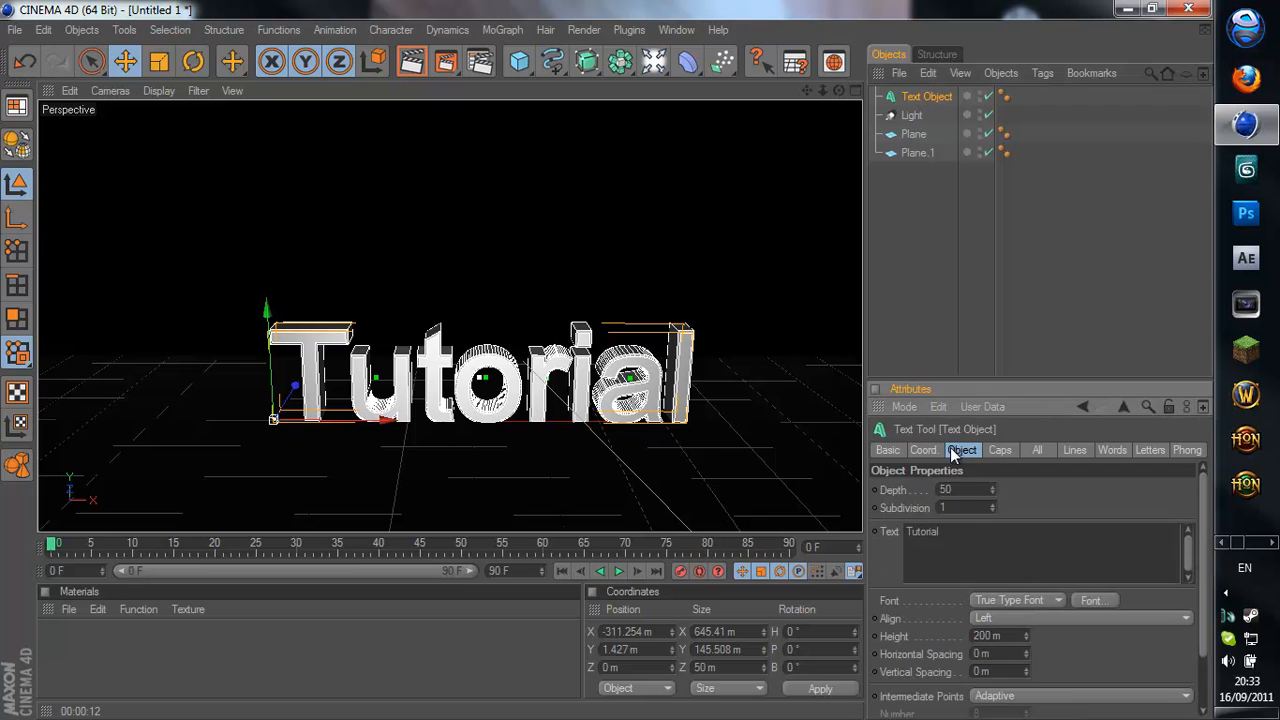
left_click(1090, 600)
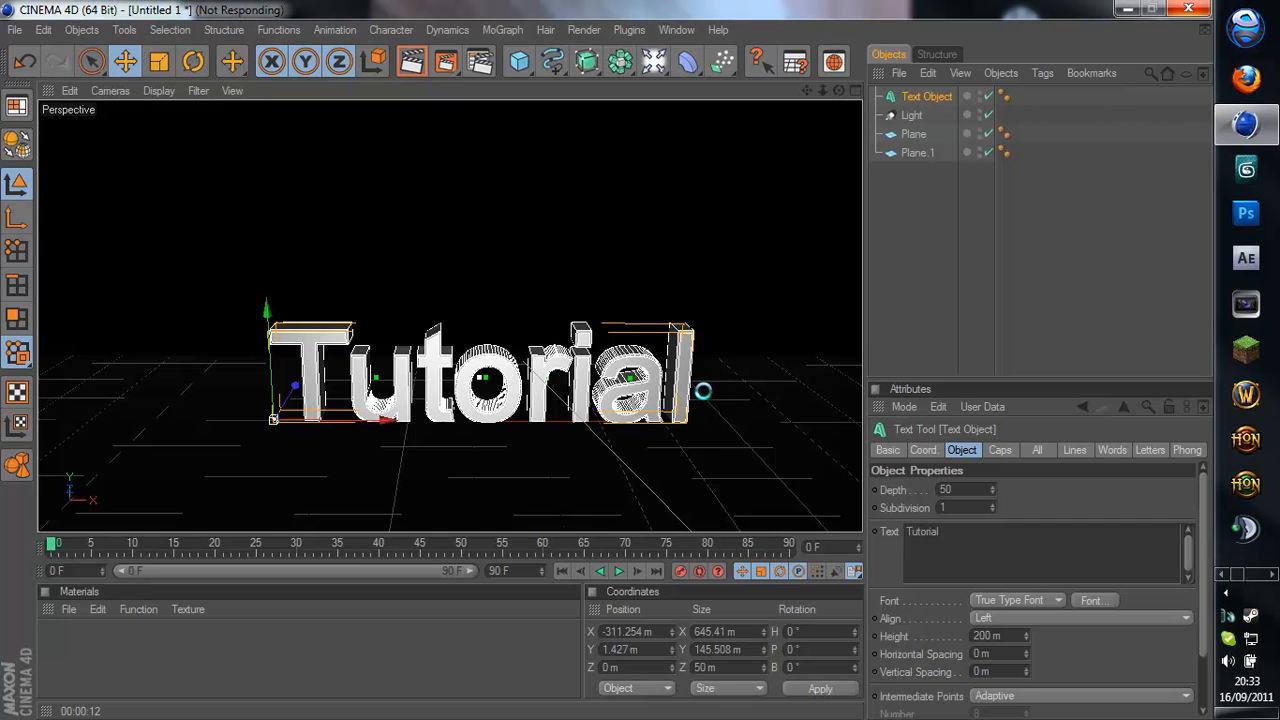
left_click_drag(241, 124, 417, 134)
mouse_move(363, 230)
left_mouse_down()
mouse_move(364, 302)
mouse_move(366, 218)
mouse_move(347, 212)
left_mouse_up()
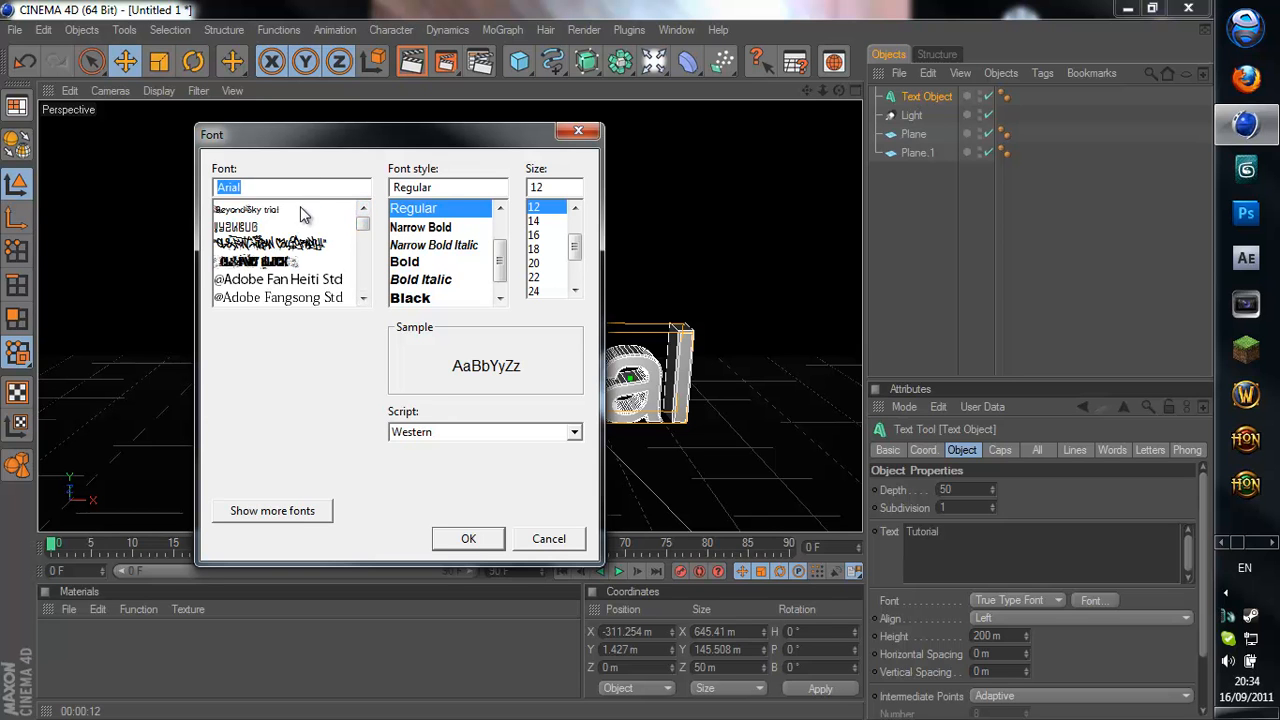
type("Bit")
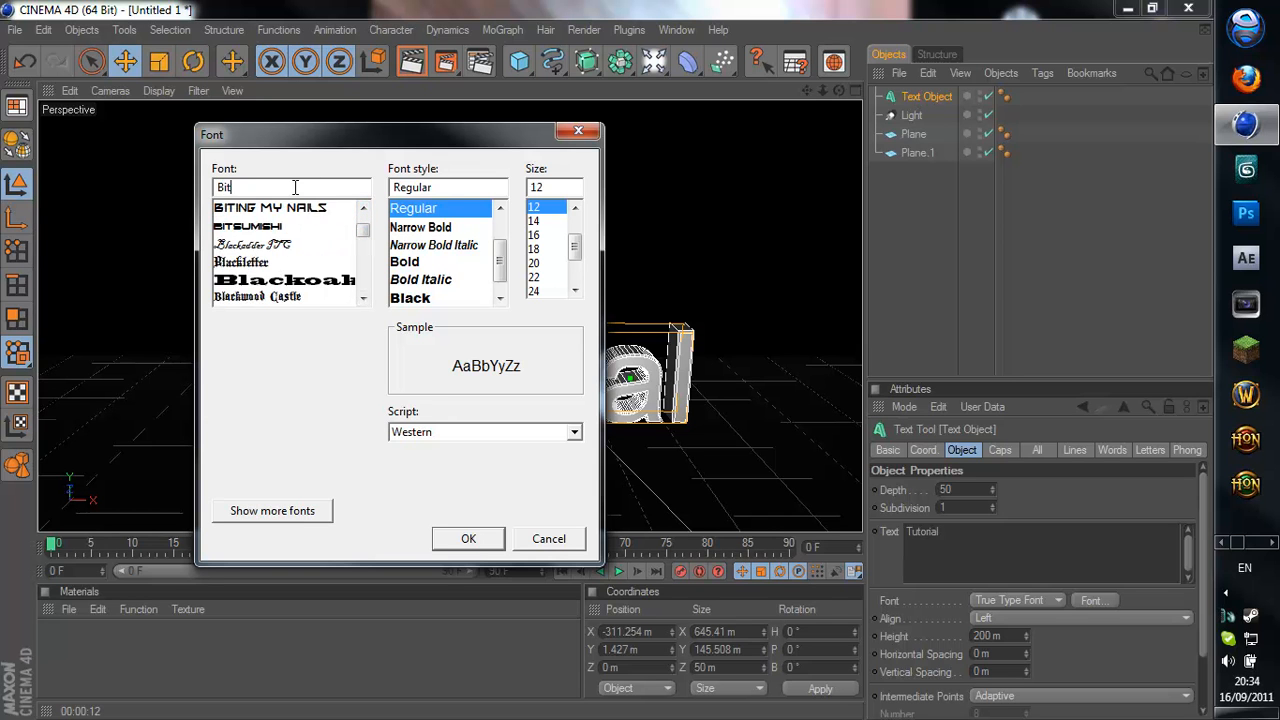
type("s")
left_click(293, 210)
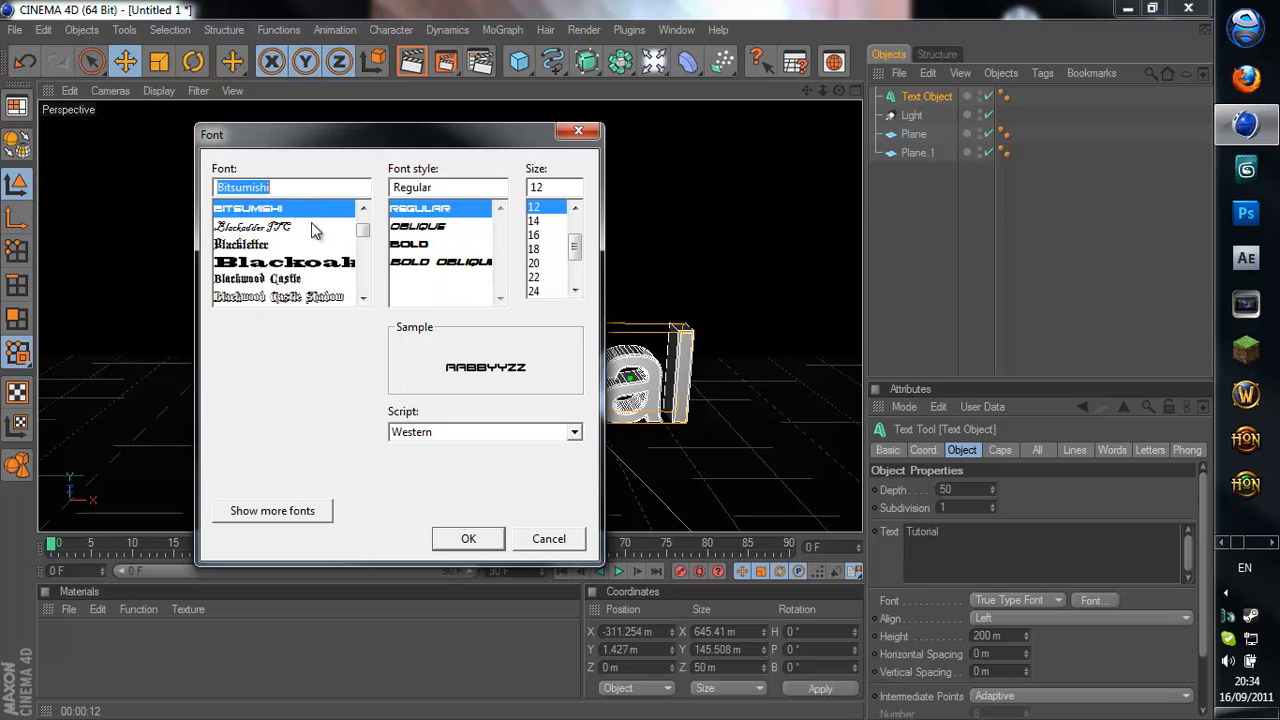
type("raz")
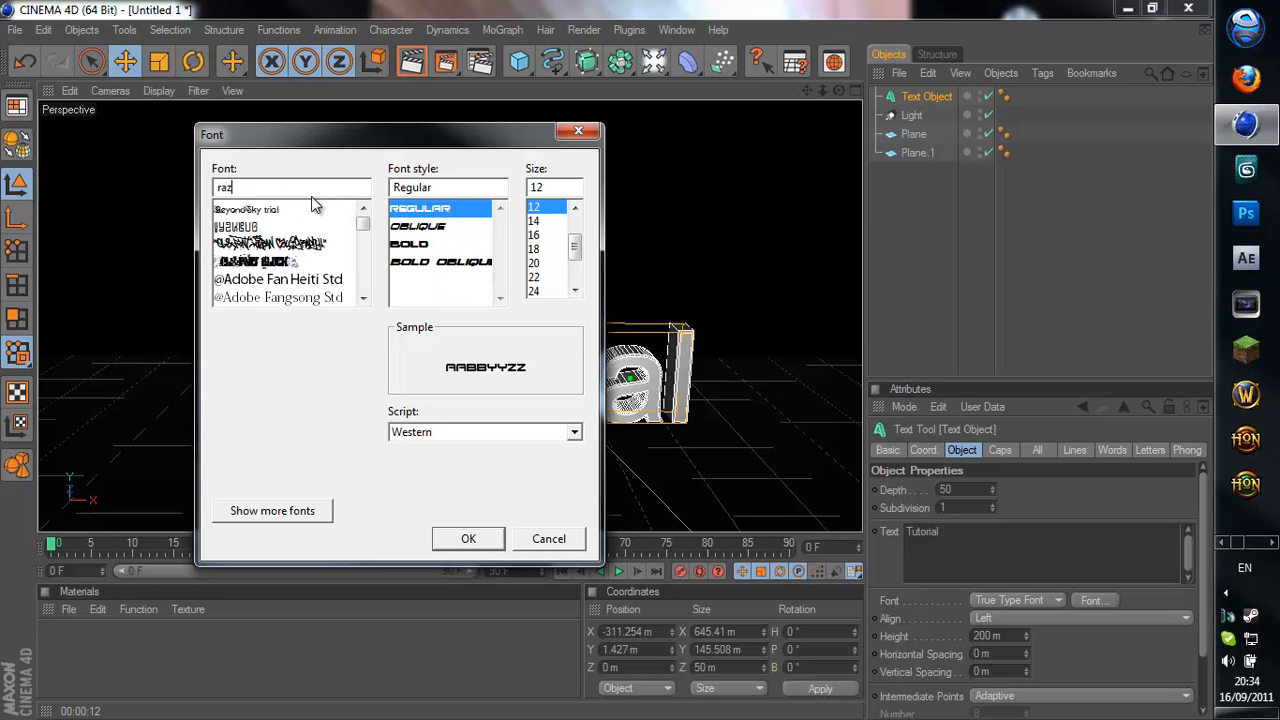
key("BackSpace")
type("se")
left_click(310, 209)
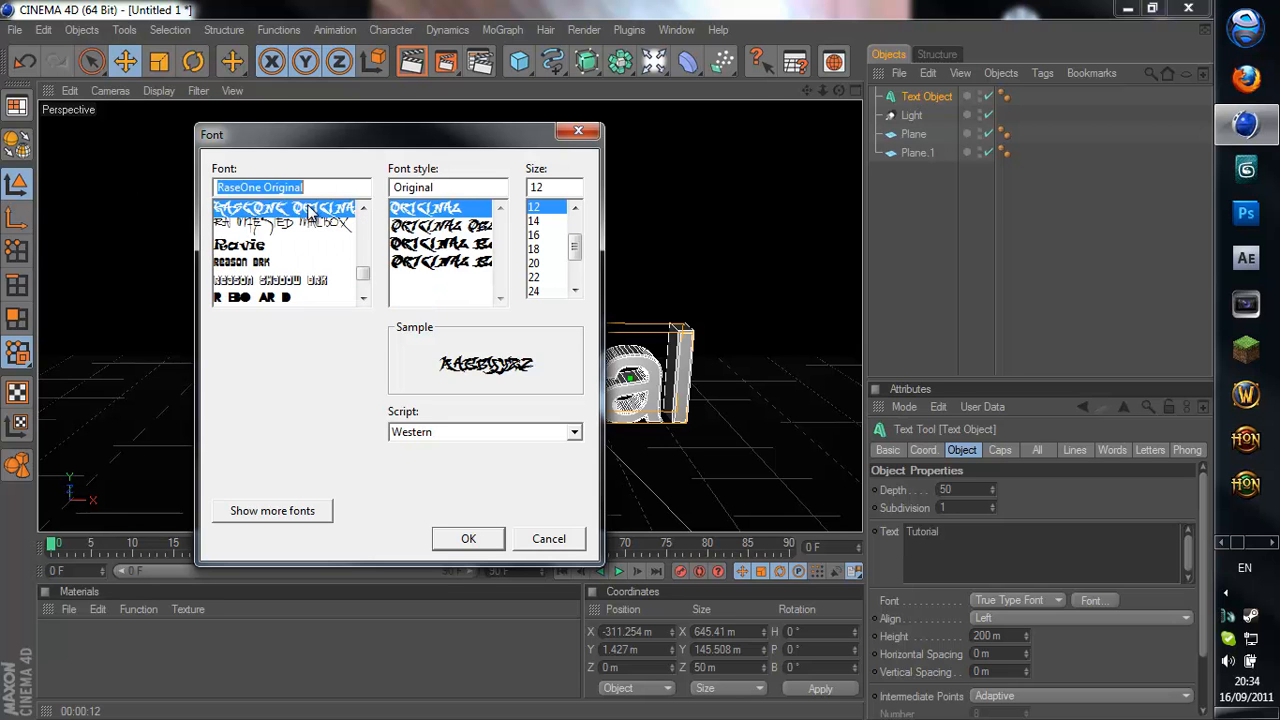
Set the 3D text's font to BatmanForeverAlternate in the Regular style
type("batma")
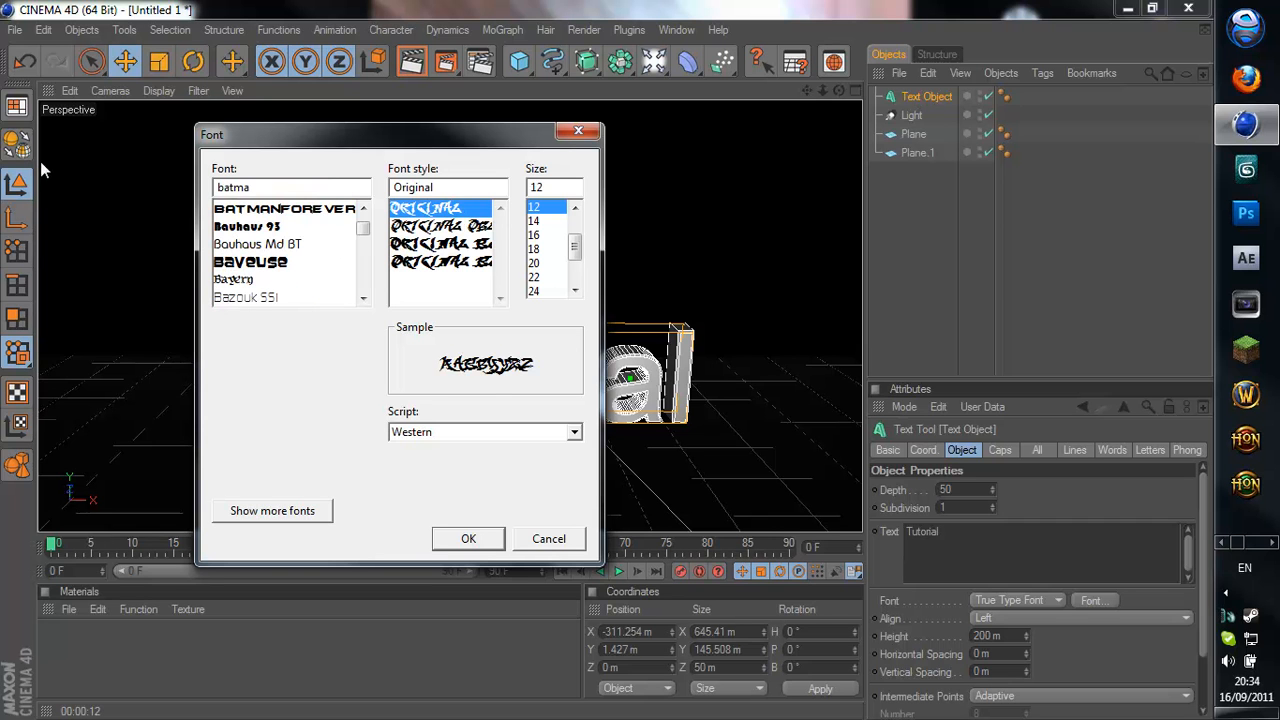
left_click(258, 210)
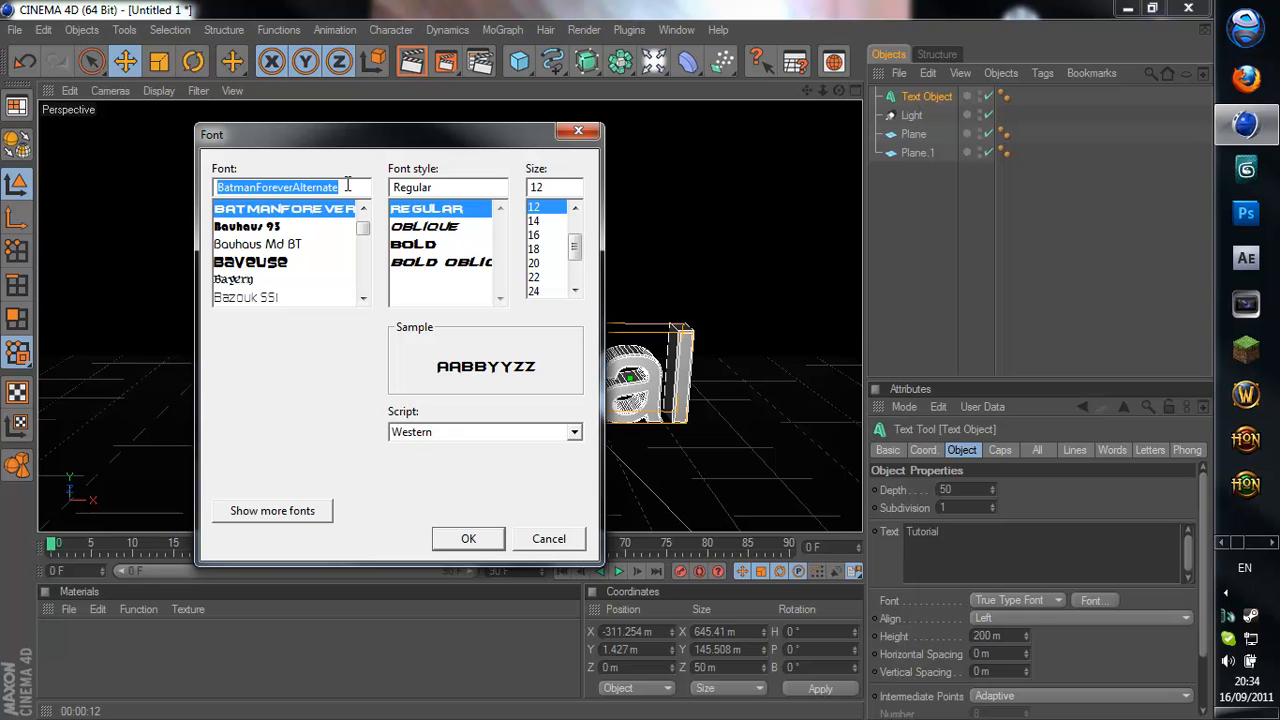
left_click(252, 228)
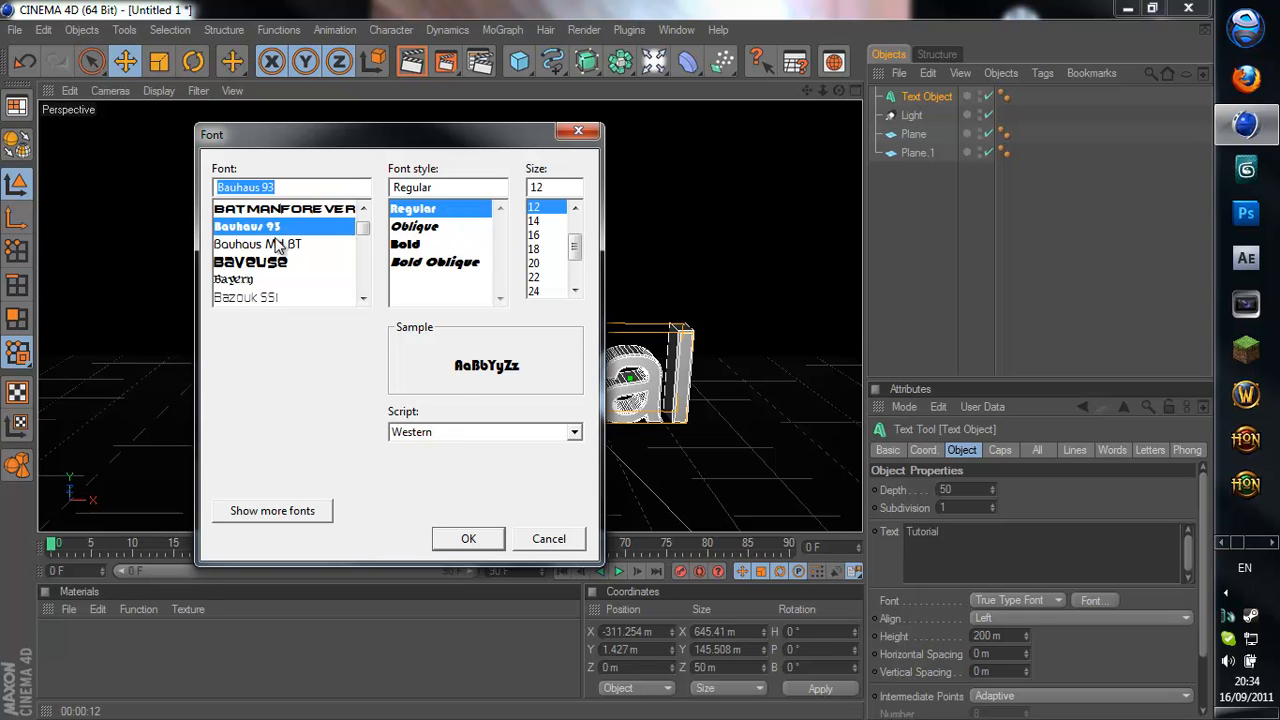
scroll(290, 250, "down", 5)
scroll(344, 241, "up", 3)
scroll(340, 248, "up", 3)
left_click(298, 262)
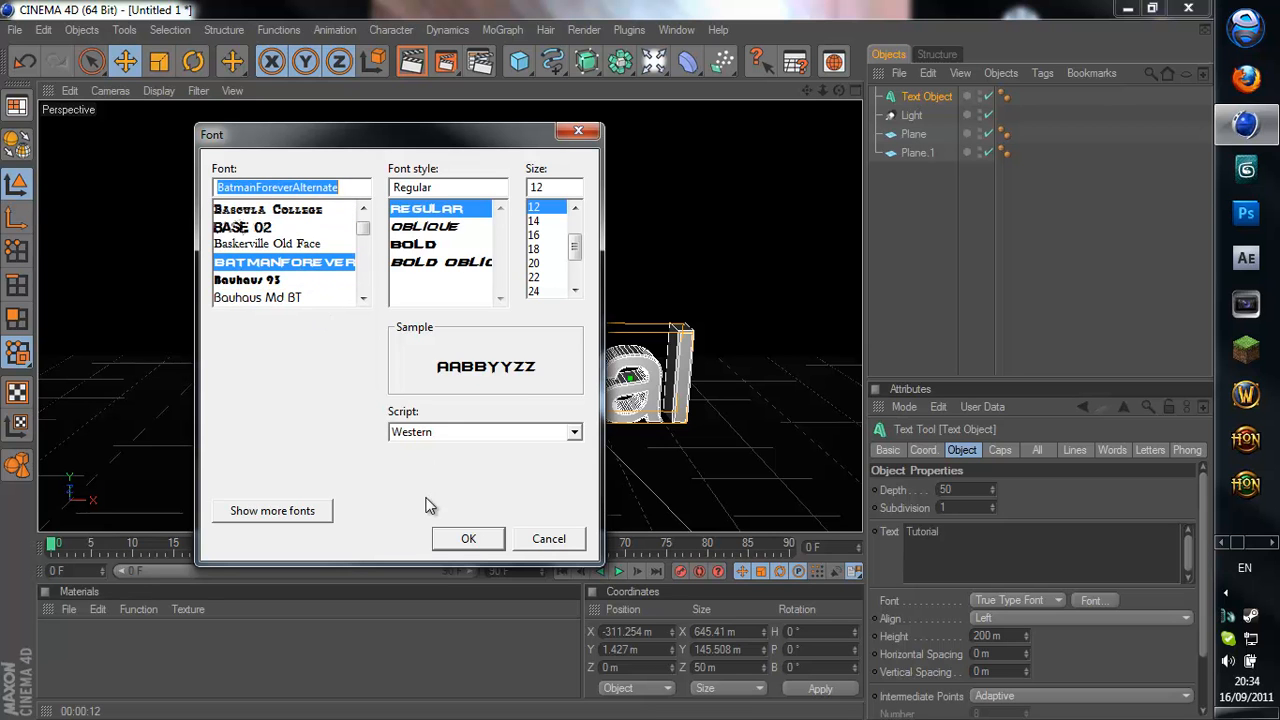
left_click(467, 540)
Move the text to about X -601 m and scale it down to about 1150 m wide
left_click_drag(418, 436, 556, 368)
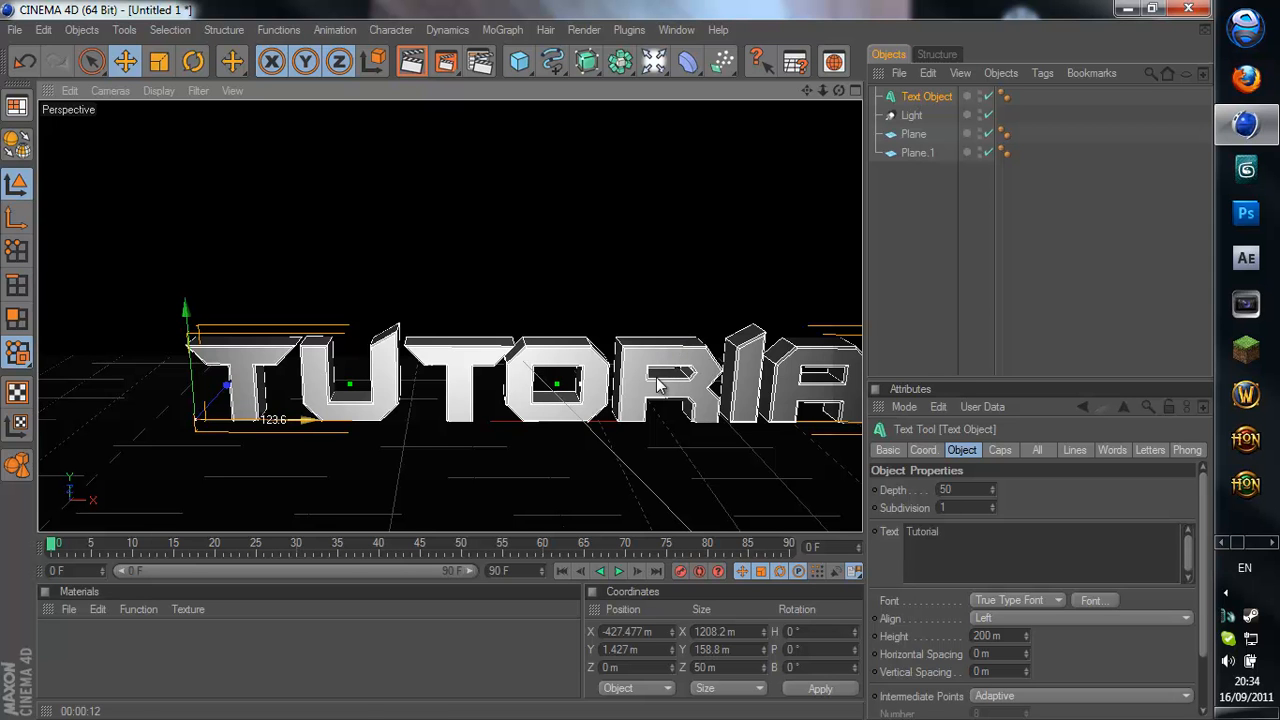
left_click_drag(630, 365, 607, 368)
key("t")
left_click_drag(88, 420, 615, 364)
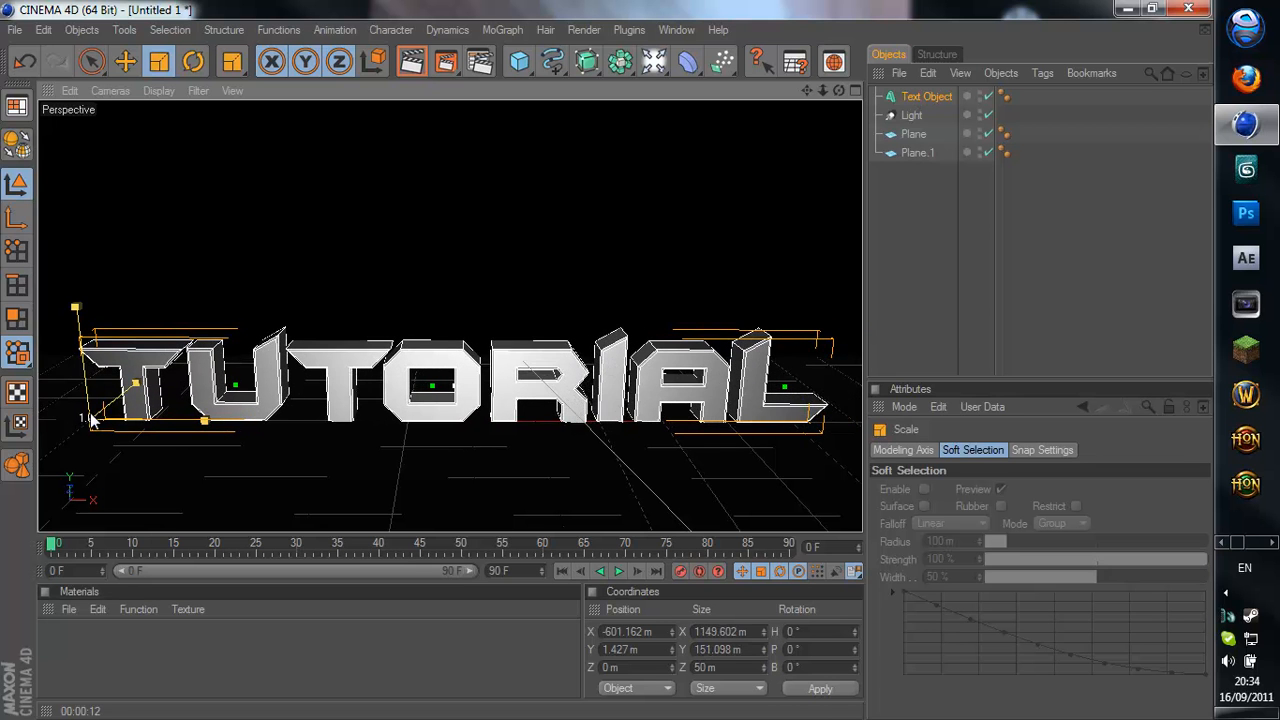
Move the text back towards the wall plane, to about Z 302 m
key("e")
left_click(513, 275)
left_click(578, 380)
left_click(585, 257)
left_click(355, 354)
left_click_drag(110, 398, 615, 358)
left_click(573, 263)
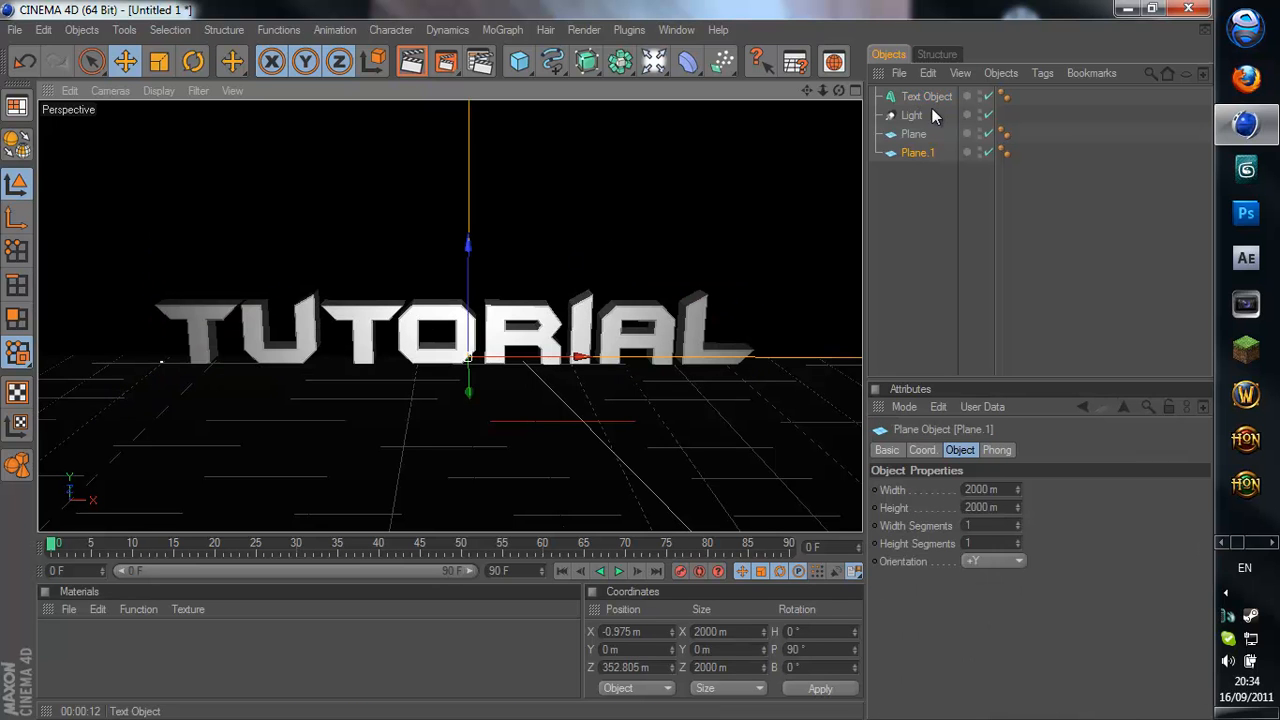
Enable soft shadows on the spot light and render a preview of the perspective view
left_click(911, 116)
left_click(985, 593)
left_click(995, 626)
left_click(575, 243)
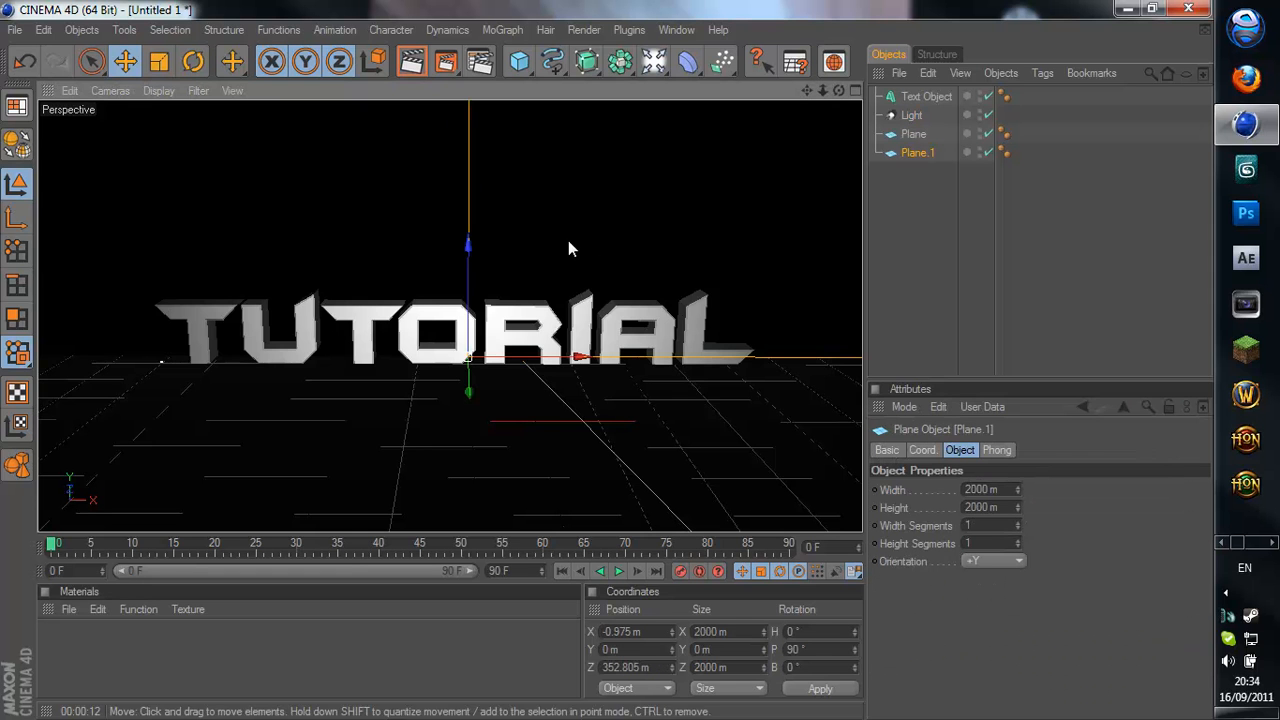
left_click(411, 61)
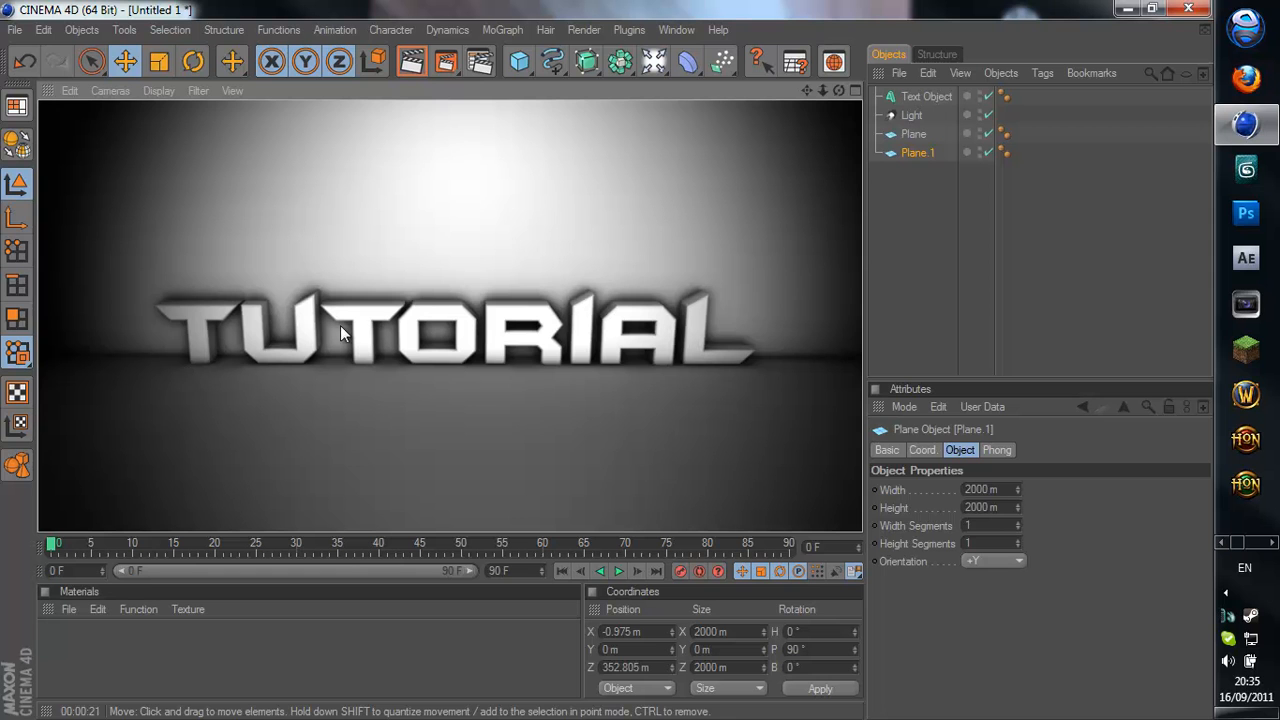
left_click(668, 243)
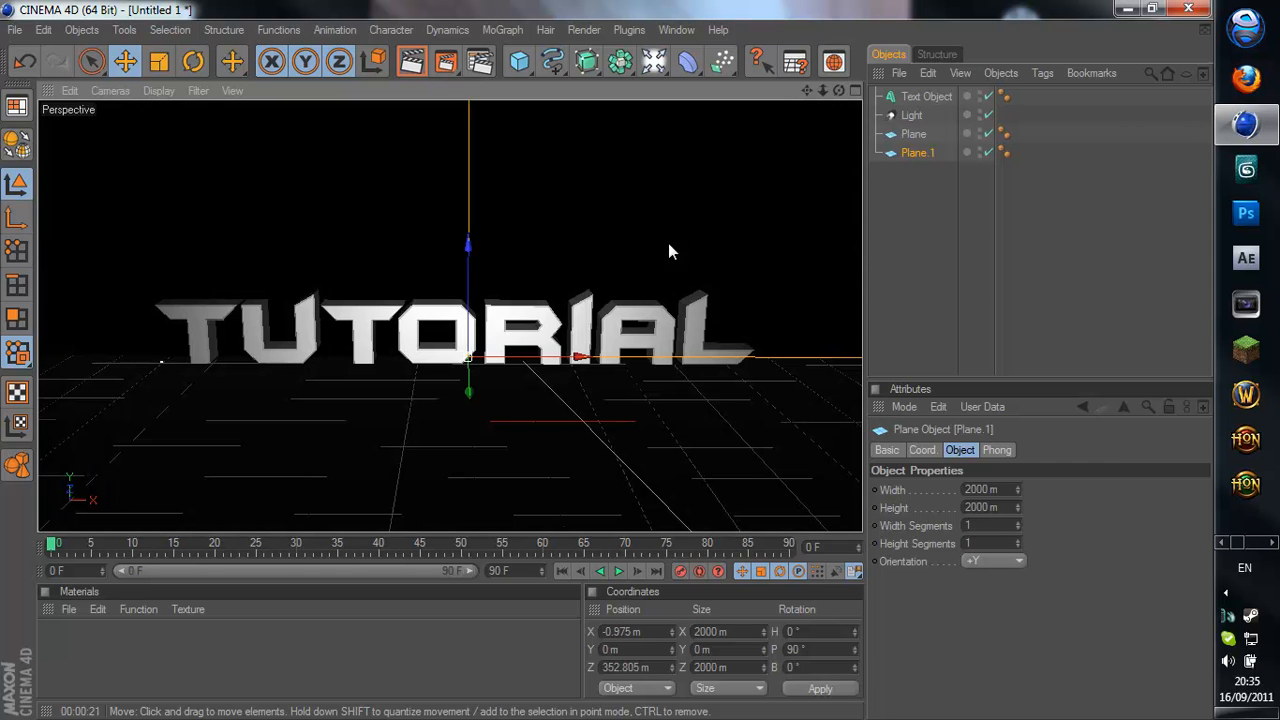
Add a camera from the current perspective view and look at the scene through it
left_click(385, 303)
left_click(628, 235)
left_click(661, 309)
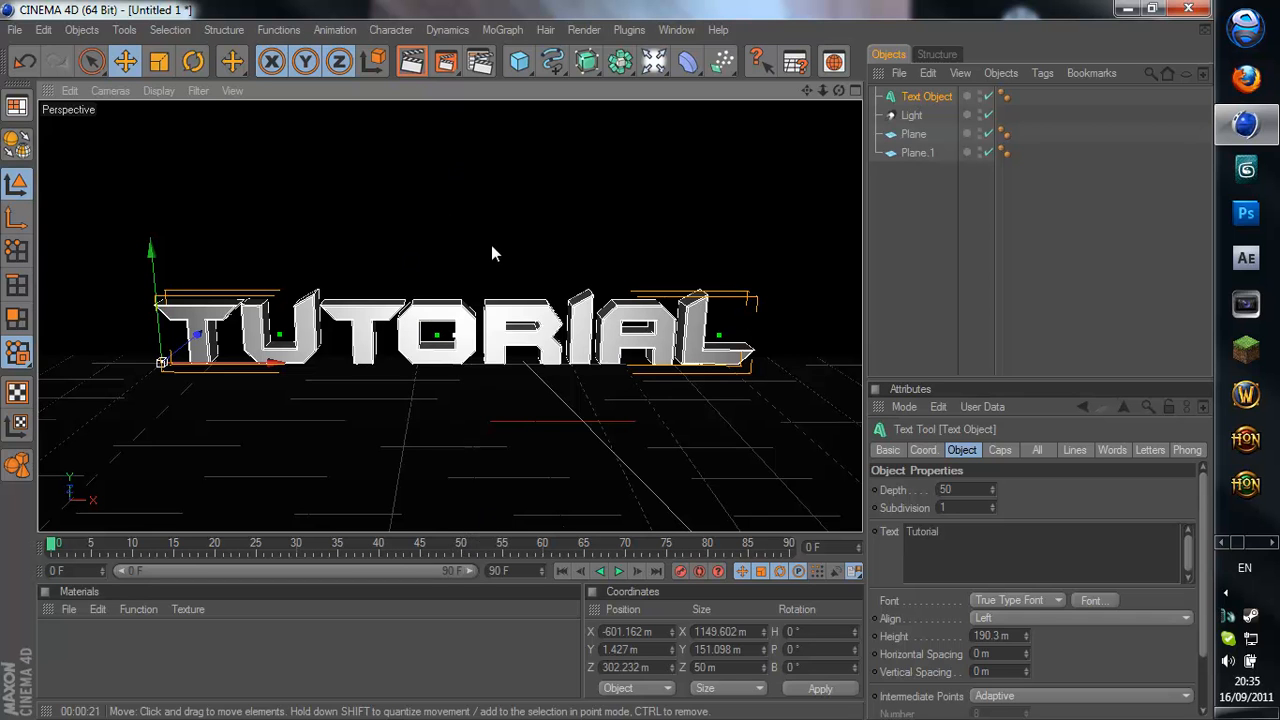
left_click(654, 63)
left_click(930, 112)
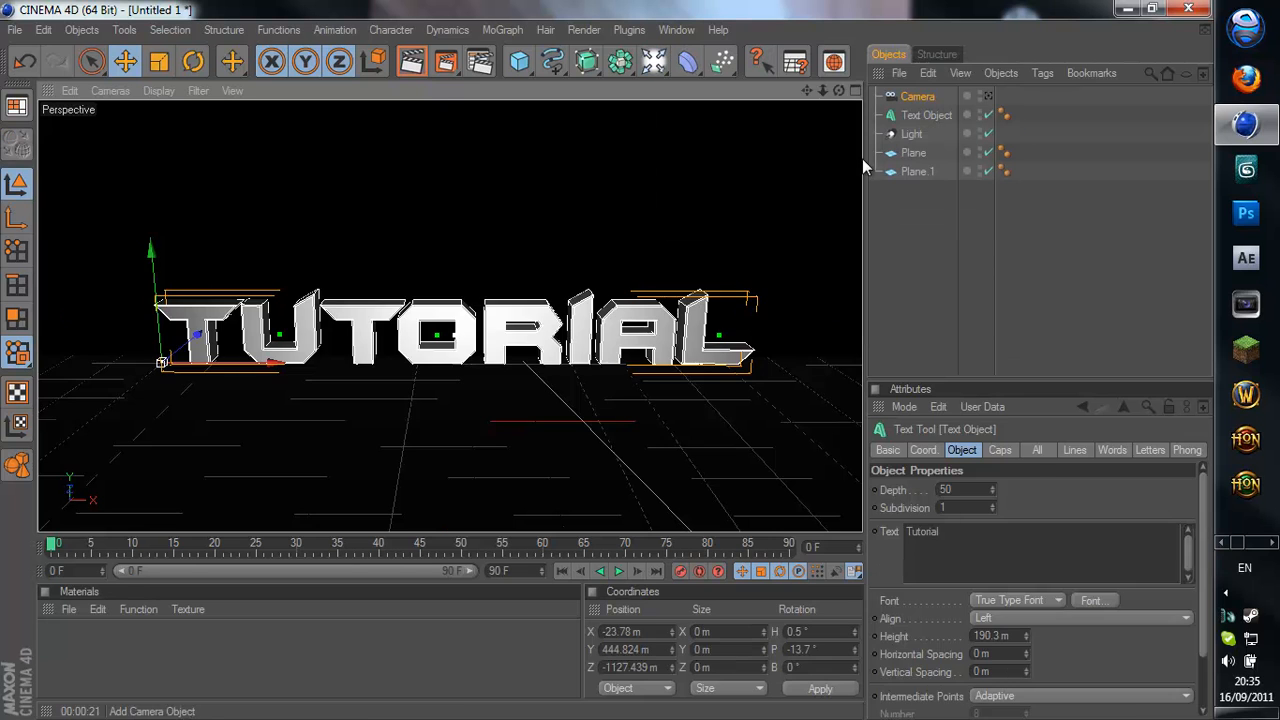
left_click(988, 96)
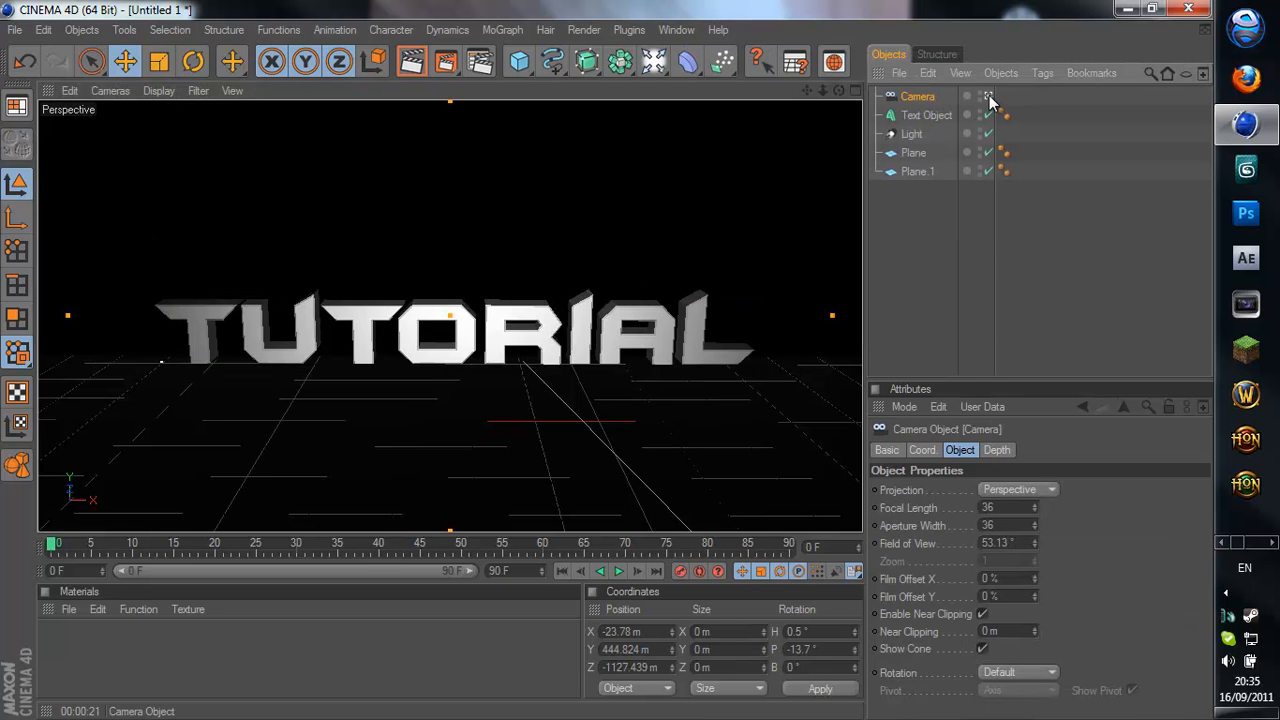
Go to frame 60, set the animation's end to frame 150 and extend the timeline's preview range to frame 150
left_click_drag(55, 545, 541, 545)
type("150")
key("Return")
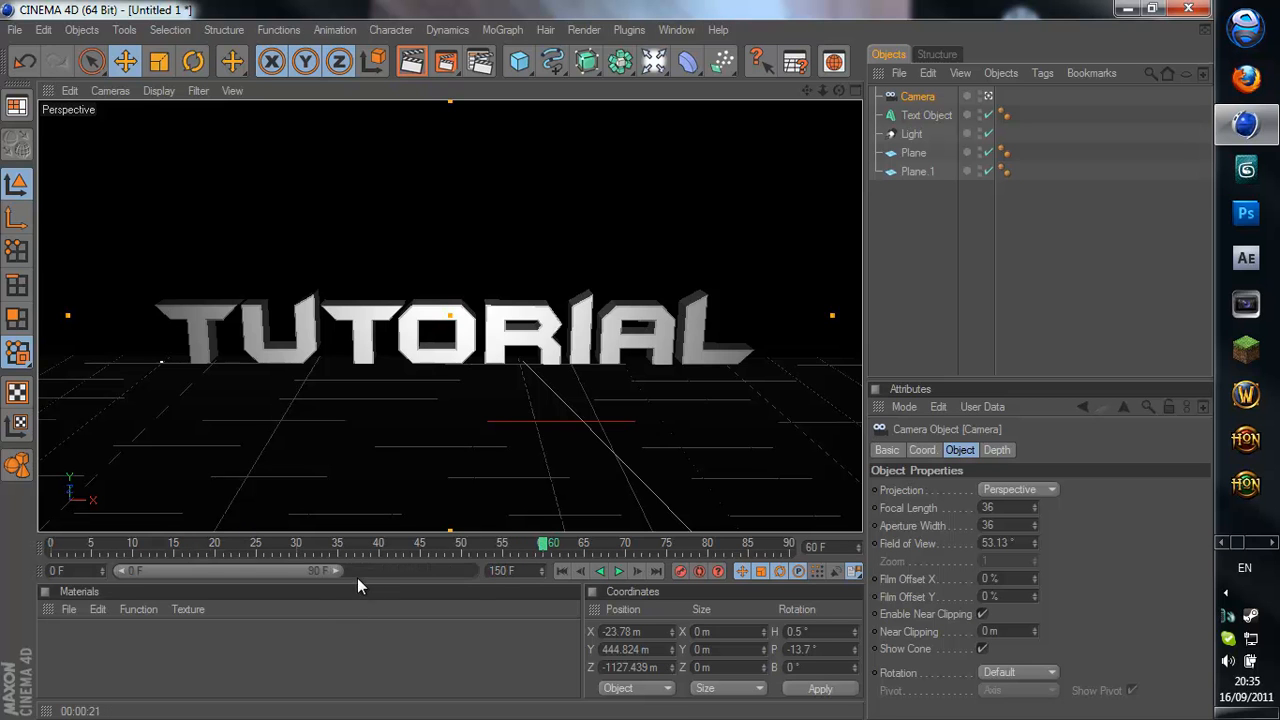
left_click_drag(338, 570, 573, 545)
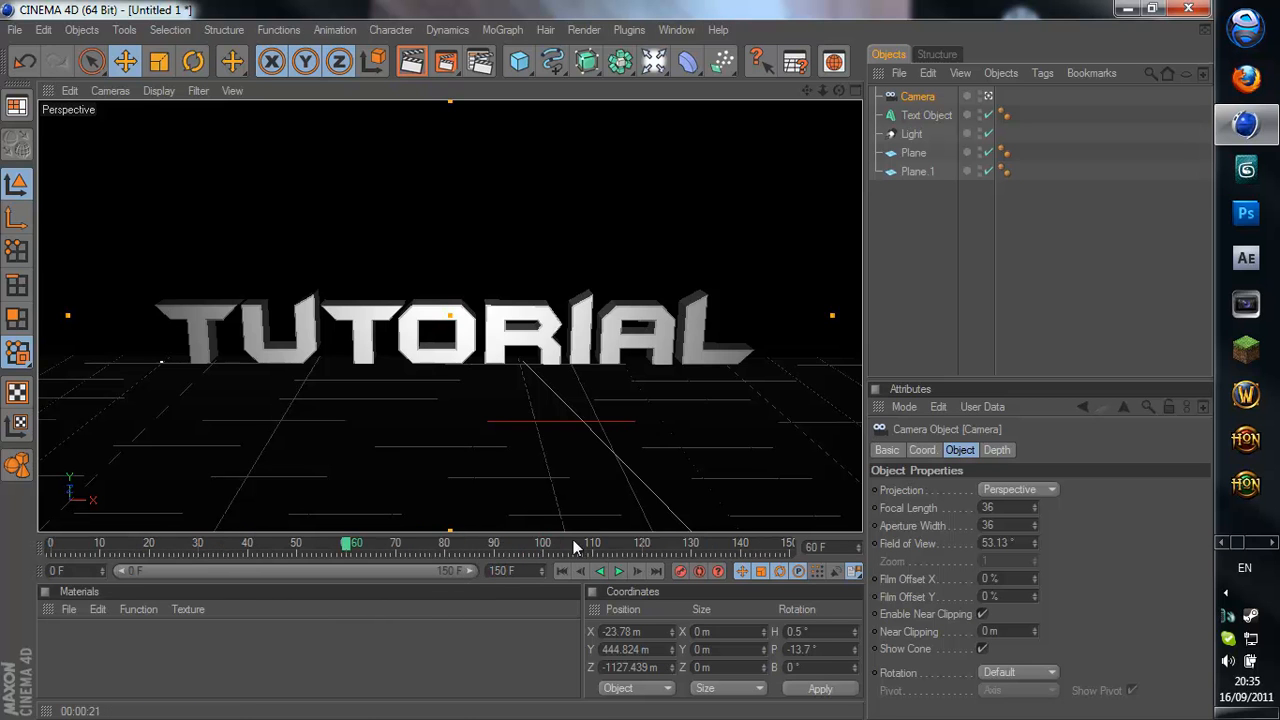
At frame 0, orbit the camera to an angled view of the text, about X -1093 m, Z -710 m, heading -34°, and record a keyframe
left_click(50, 545)
left_click_drag(602, 361, 408, 278, "alt")
middle_click_drag(408, 278, 606, 361, "alt")
left_click_drag(606, 361, 376, 382, "alt")
middle_click_drag(376, 382, 605, 363, "alt")
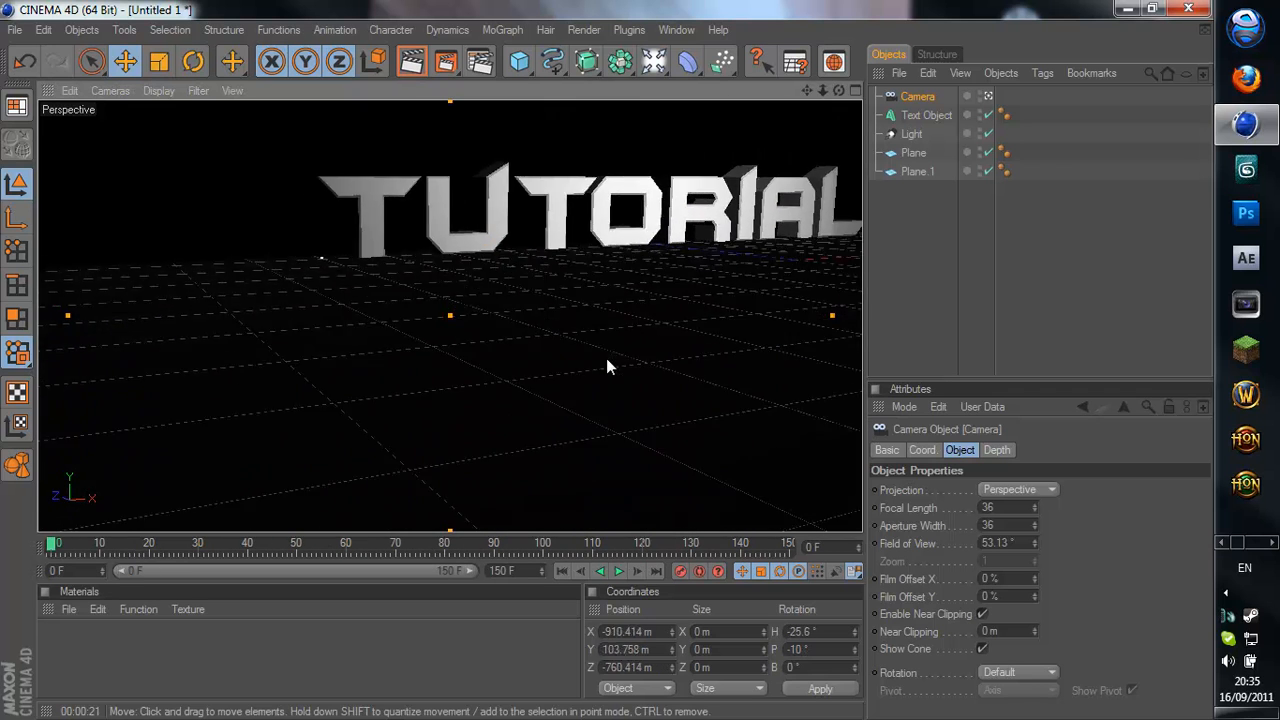
left_click_drag(605, 363, 365, 417, "alt")
middle_click_drag(365, 417, 606, 361, "alt")
left_click_drag(606, 361, 398, 427, "alt")
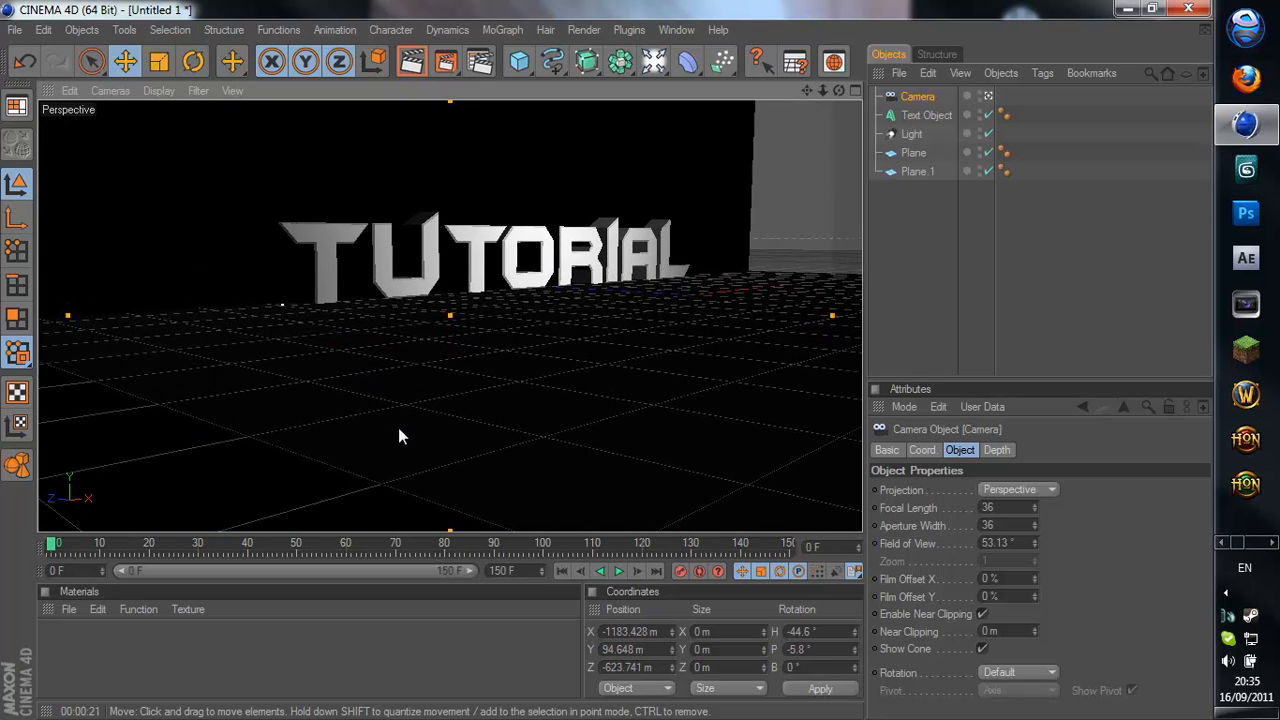
left_click_drag(497, 397, 659, 359, "alt")
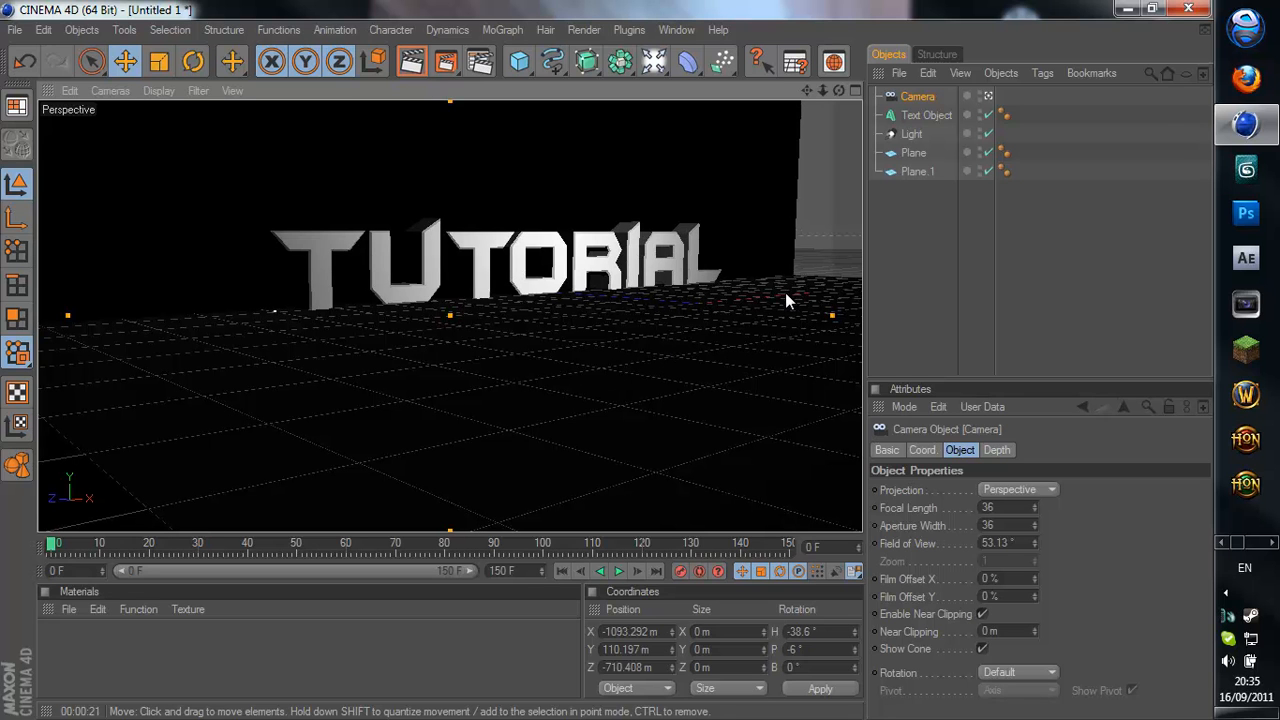
left_click_drag(770, 286, 607, 362, "alt")
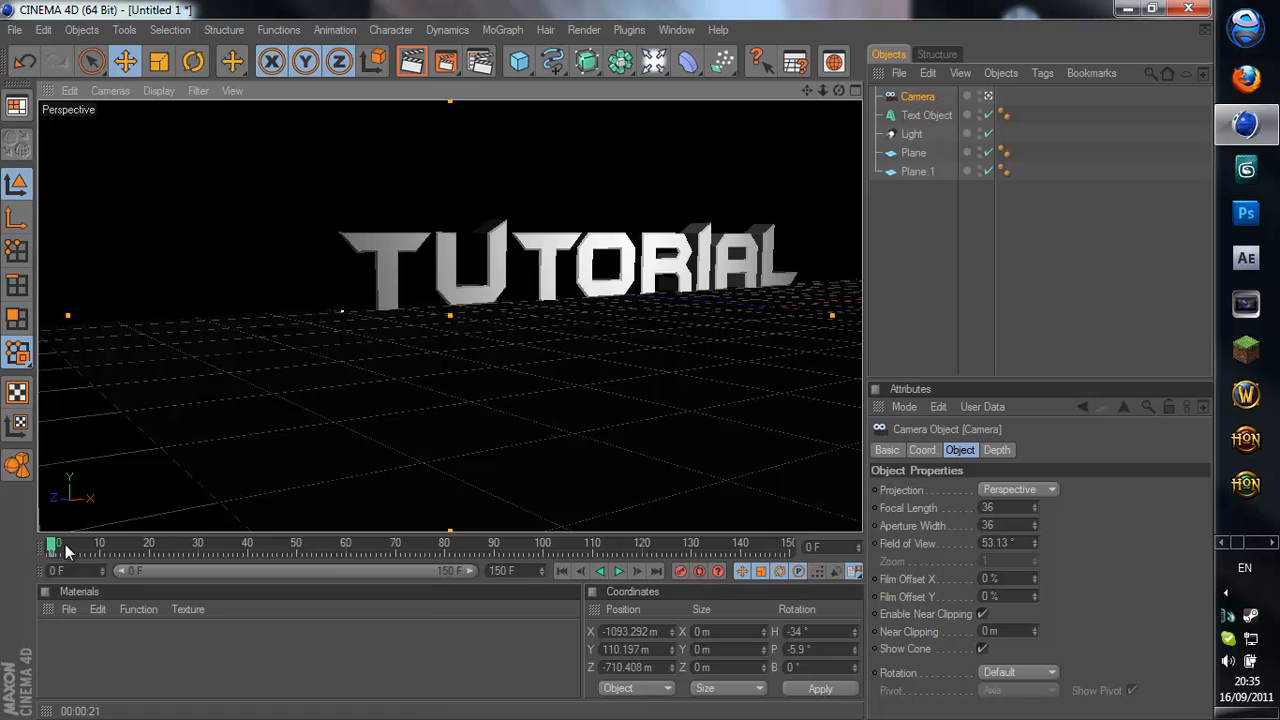
At frame 140, swing the camera to the text's opposite side, about X 983 m, Z -963 m, heading 28.2°, and record a keyframe
left_click_drag(54, 549, 78, 551)
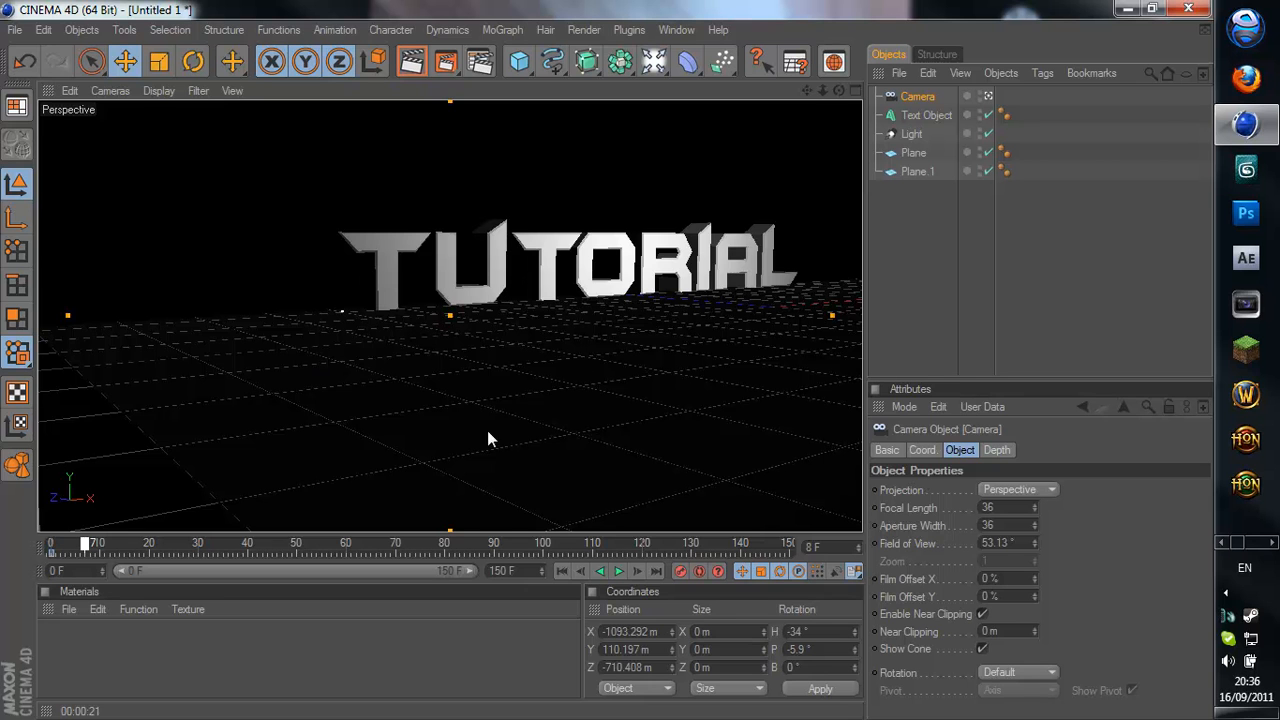
left_click_drag(138, 549, 762, 549)
middle_click_drag(606, 362, 587, 370, "alt")
mouse_move(586, 369)
left_mouse_down("alt")
mouse_move(626, 371)
mouse_move(594, 366)
mouse_move(605, 368)
left_mouse_up("alt")
middle_click_drag(605, 368, 603, 360, "alt")
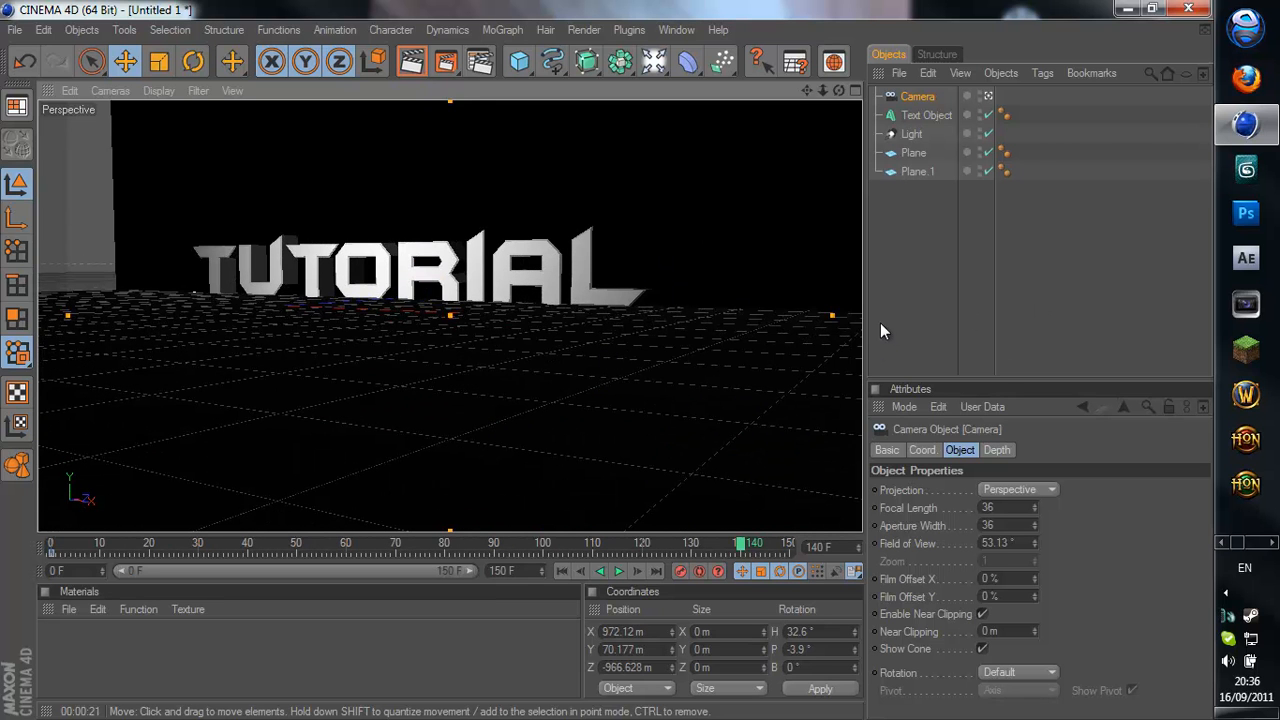
middle_click_drag(834, 313, 830, 306, "alt")
left_click_drag(620, 345, 605, 361, "alt")
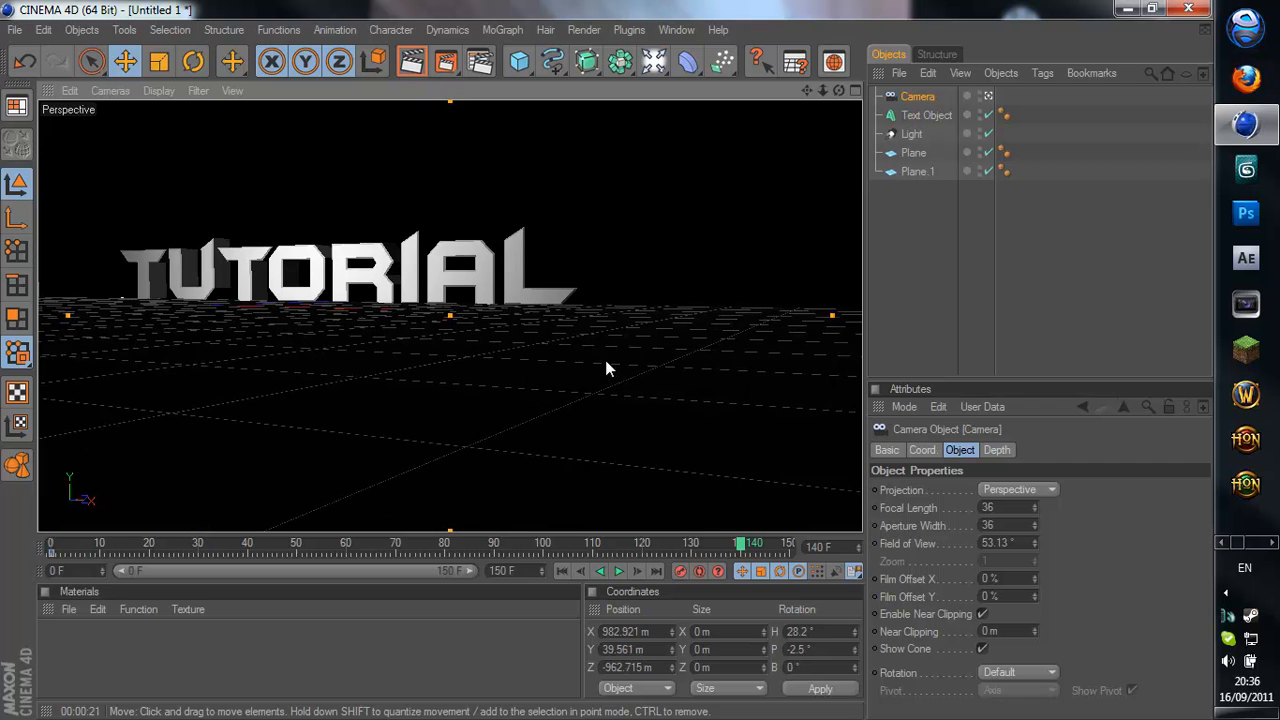
Play back and scrub the camera animation, stopping at frame 45, and undo the camera moves and keyframes
left_click(624, 571)
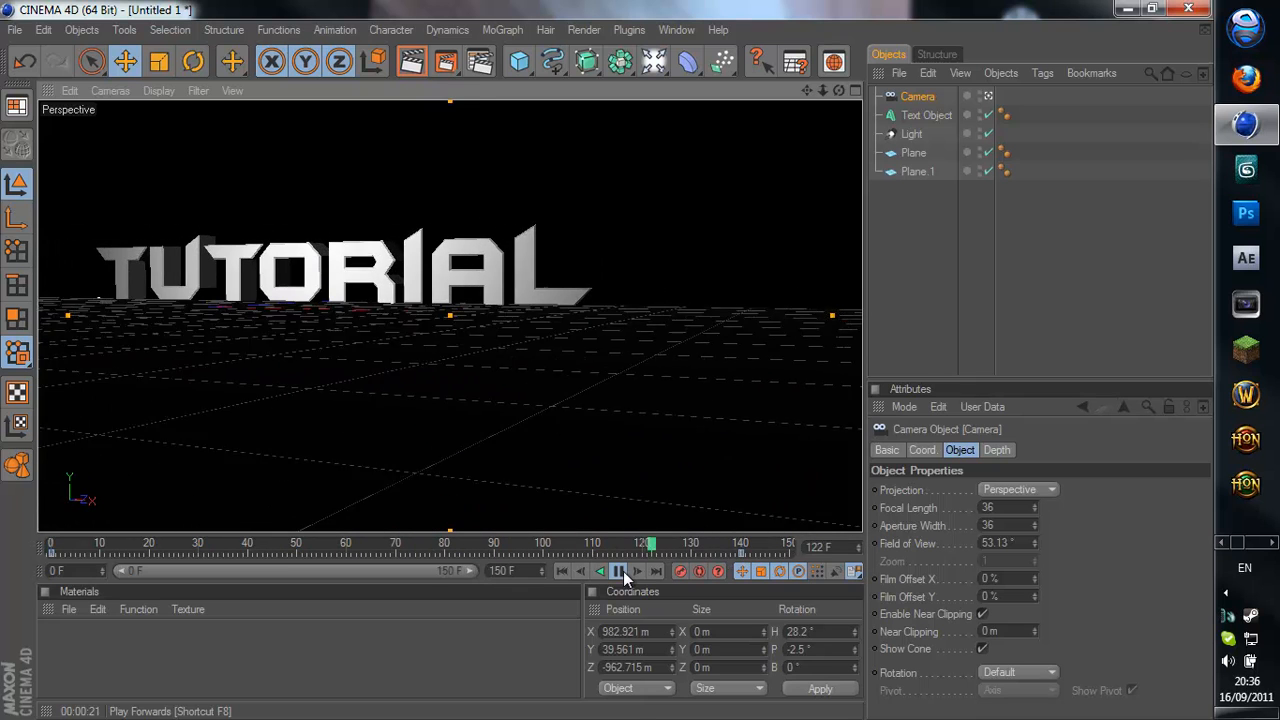
left_click(620, 572)
left_click(604, 547)
left_click_drag(604, 547, 272, 550)
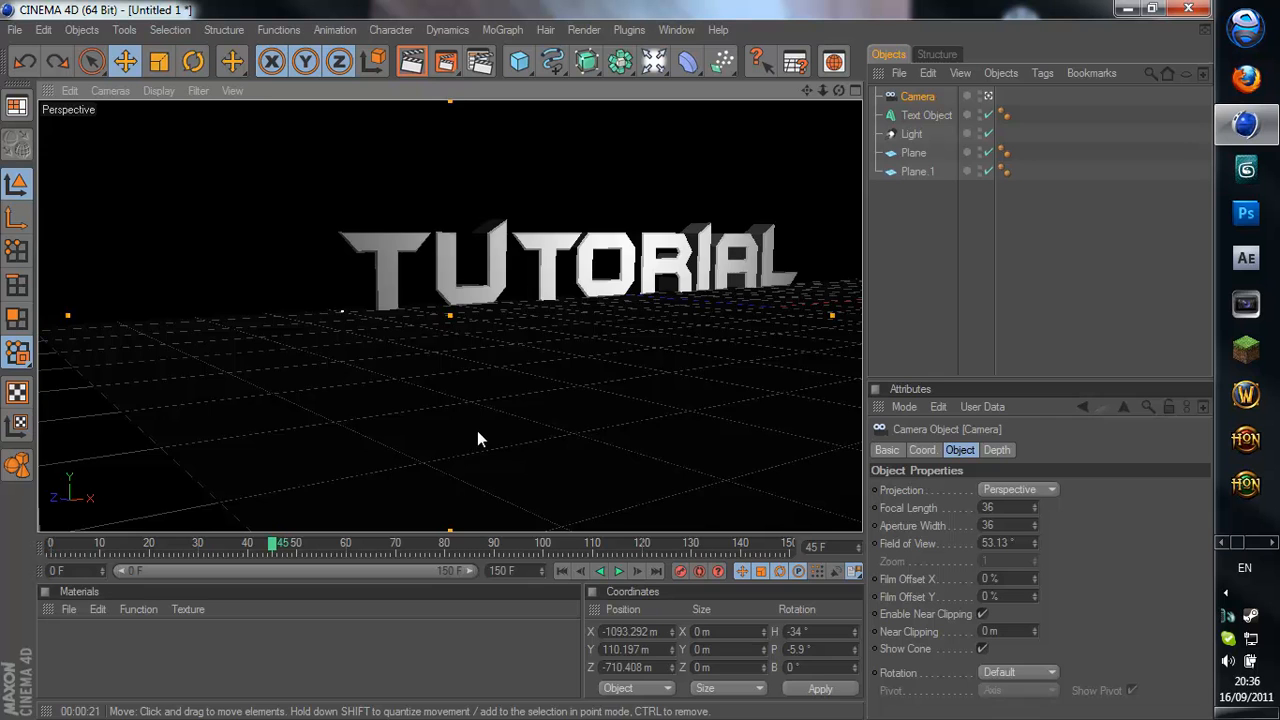
key("ctrl+z")
left_click(540, 297)
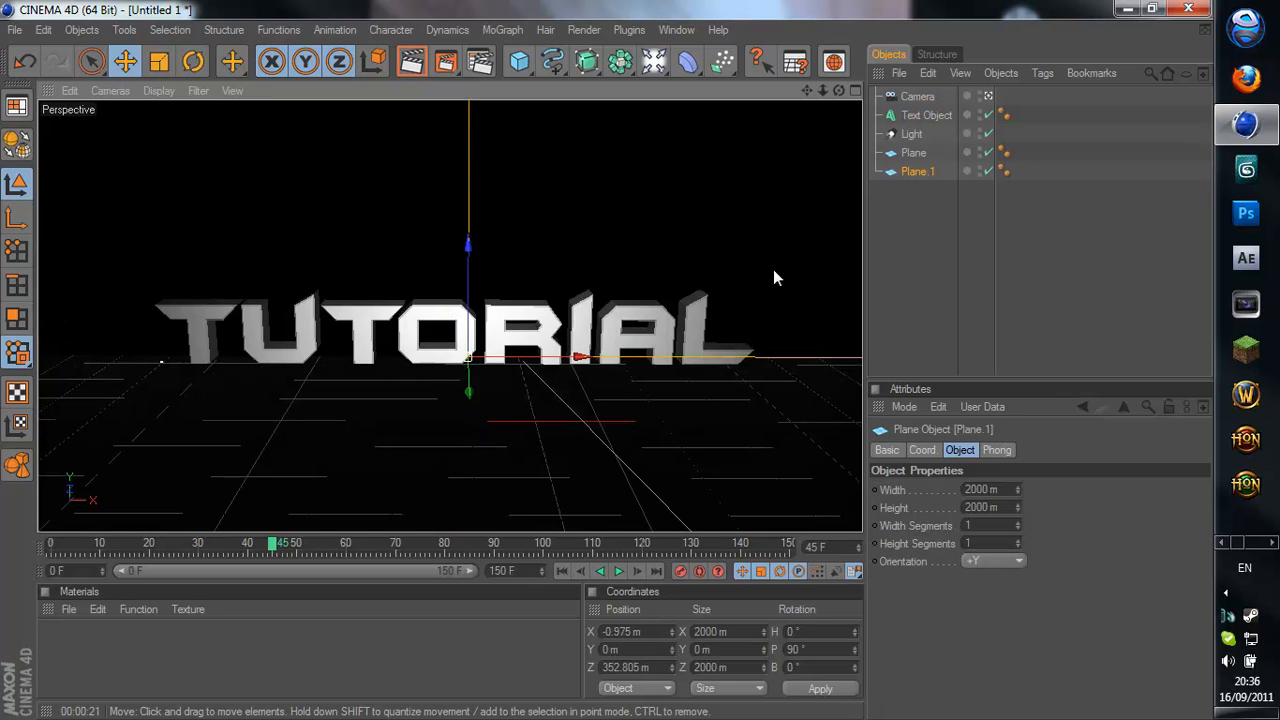
Keyframe the text at its current position on frame 140, and at about Z -1146 m on frame 0
left_click(912, 117)
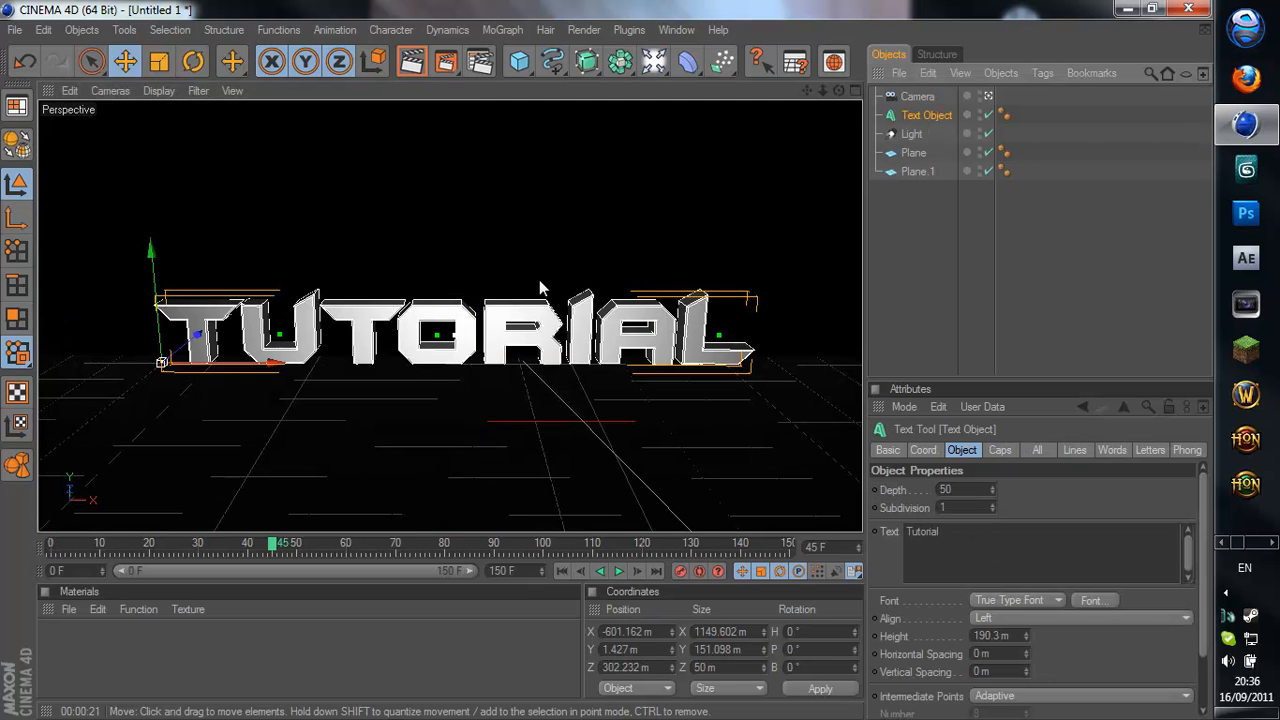
left_click_drag(290, 550, 731, 553)
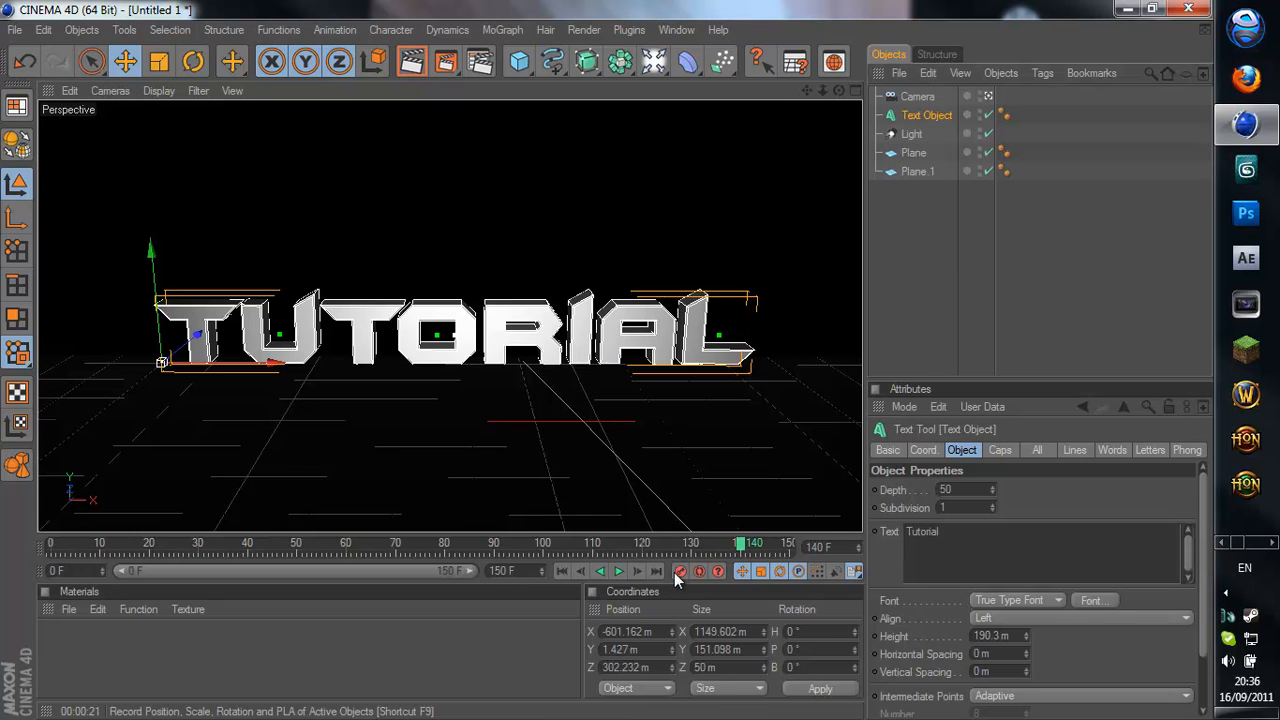
left_click_drag(740, 546, 211, 546)
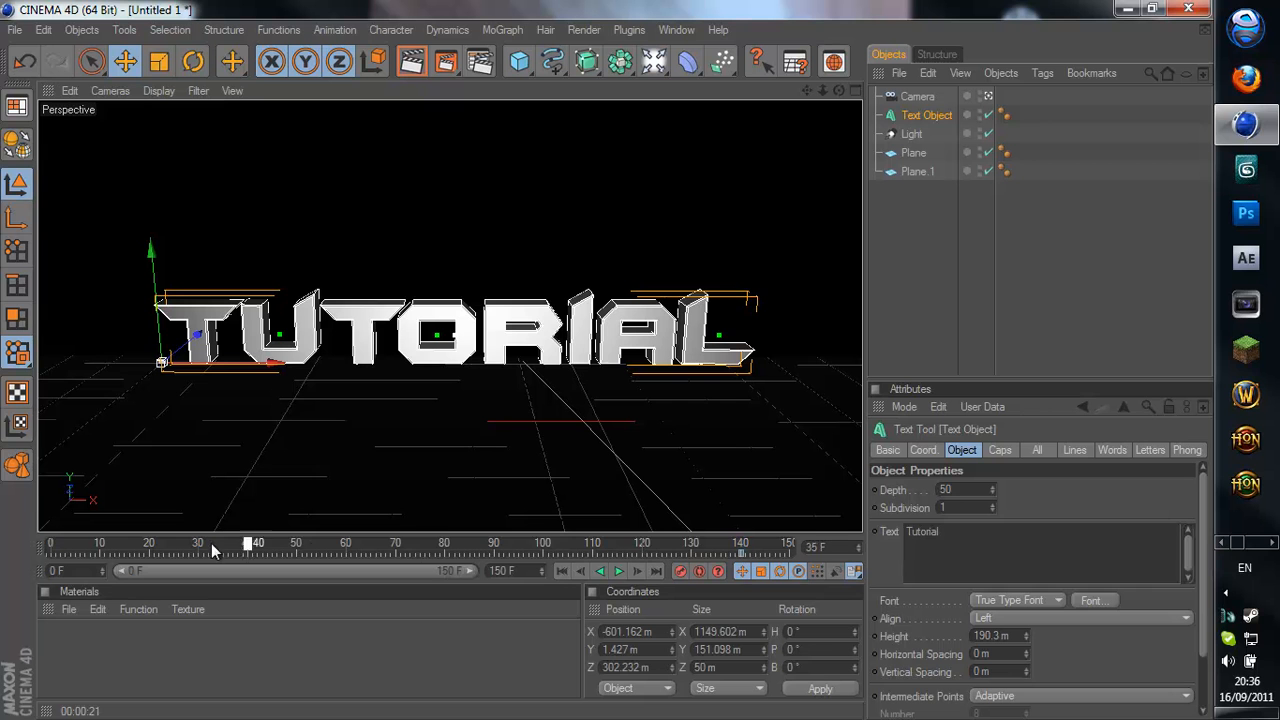
left_click_drag(197, 338, 606, 369)
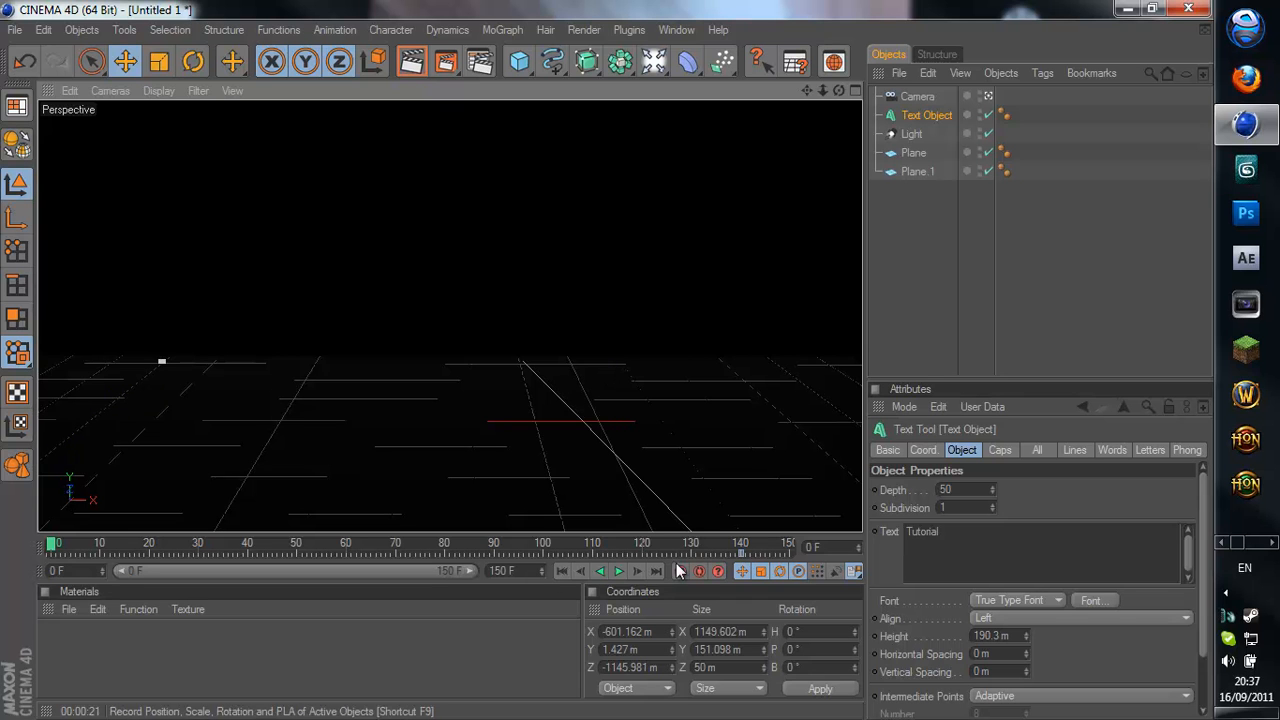
Play back the text's movement, scrub to frame 92 and undo the text animation
left_click(619, 571)
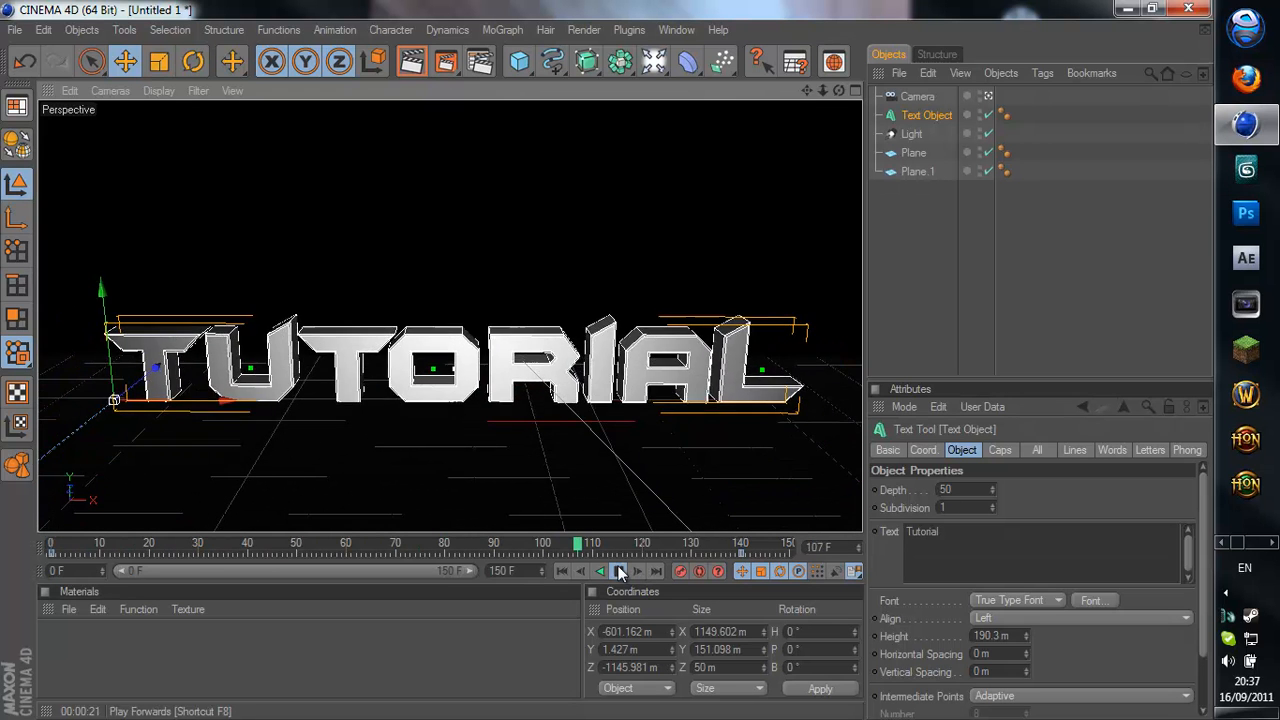
left_click(619, 571)
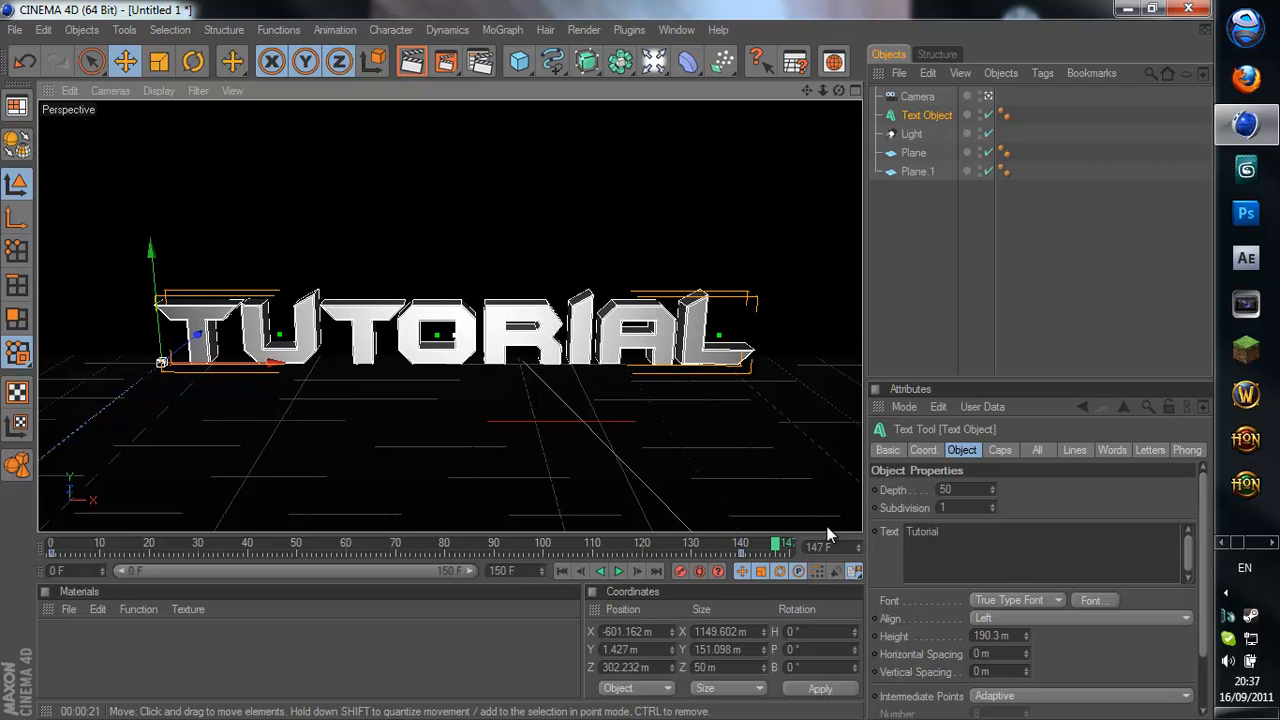
left_click_drag(785, 543, 420, 540)
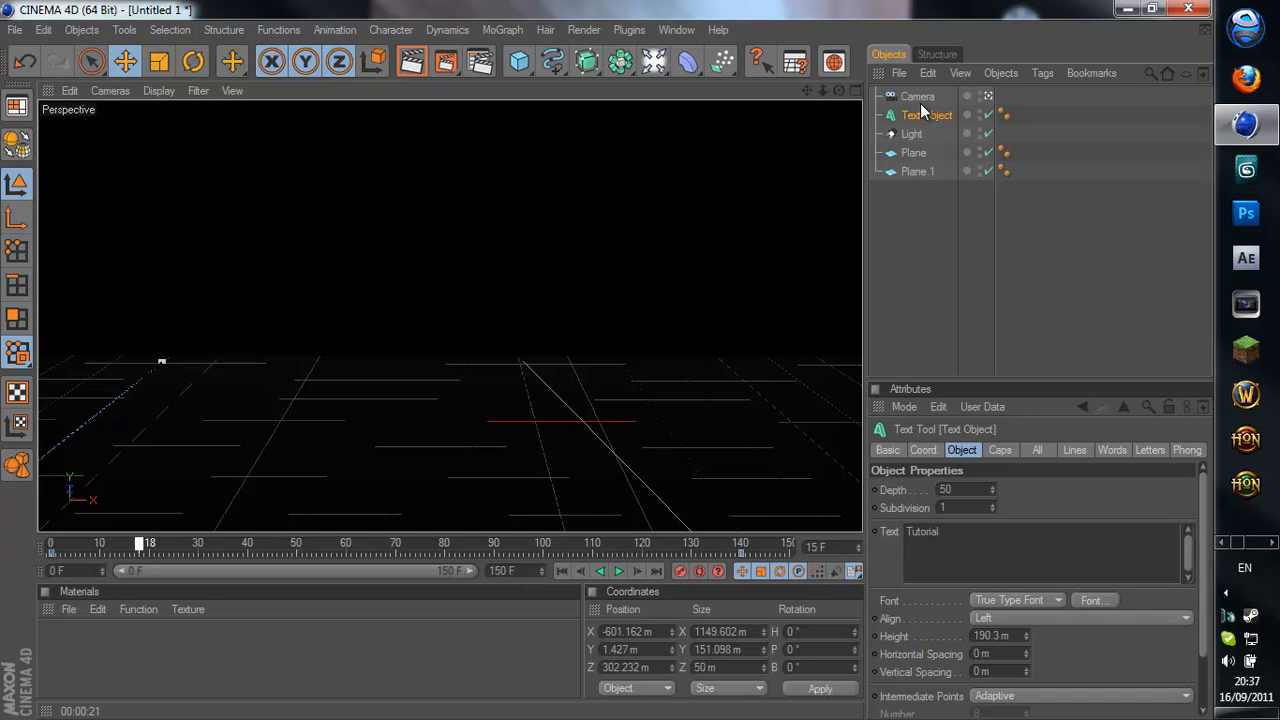
left_click_drag(140, 545, 503, 549)
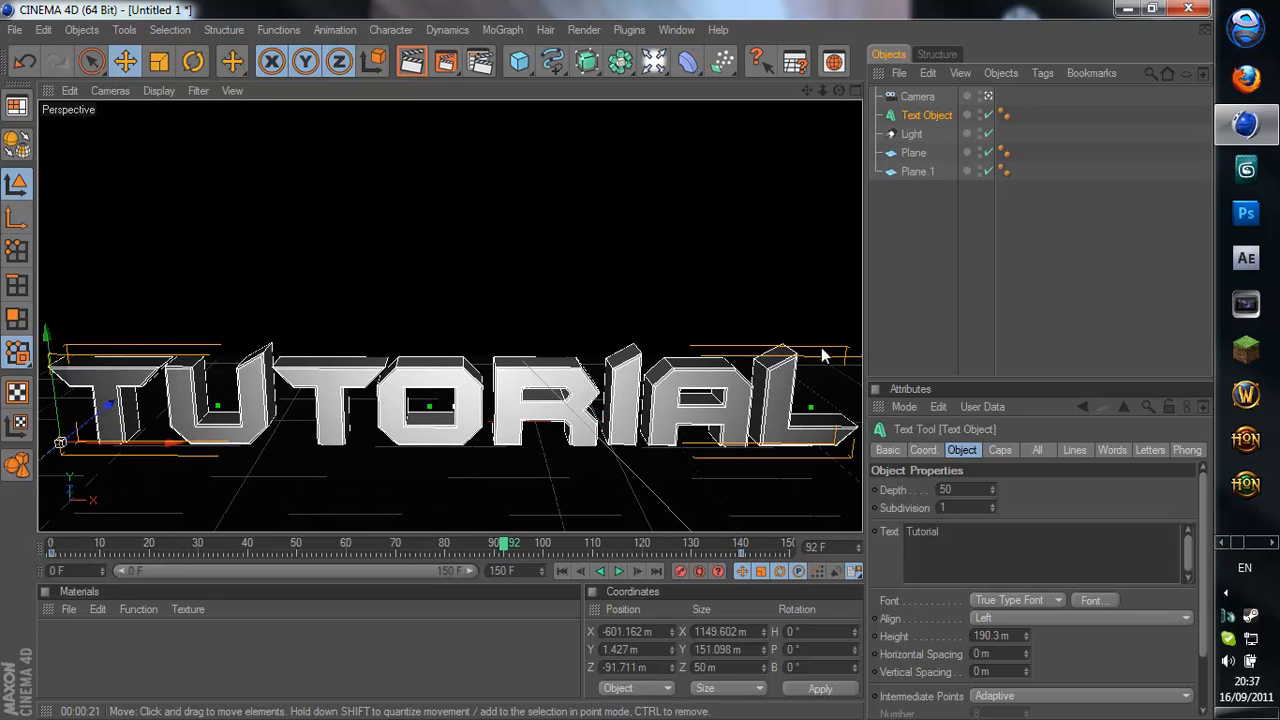
key("ctrl+z")
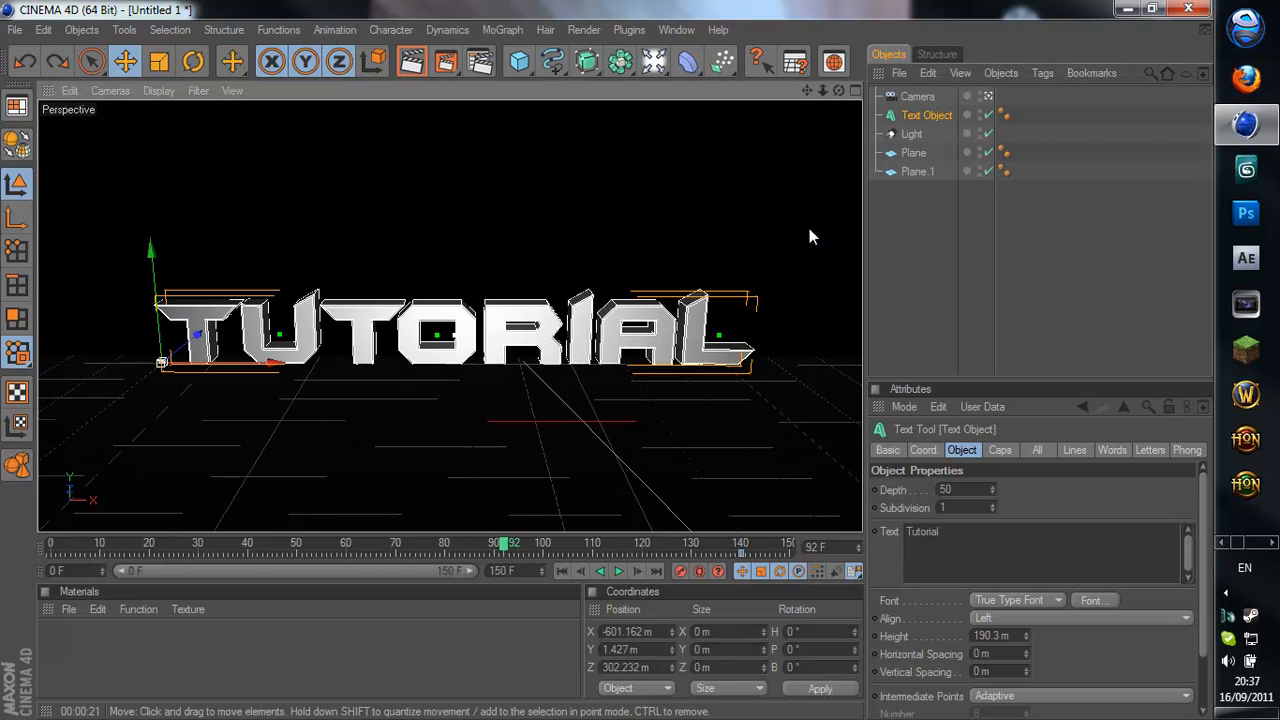
Duplicate the text object below the original in the object list and set the copy's depth to 5
left_click(928, 116)
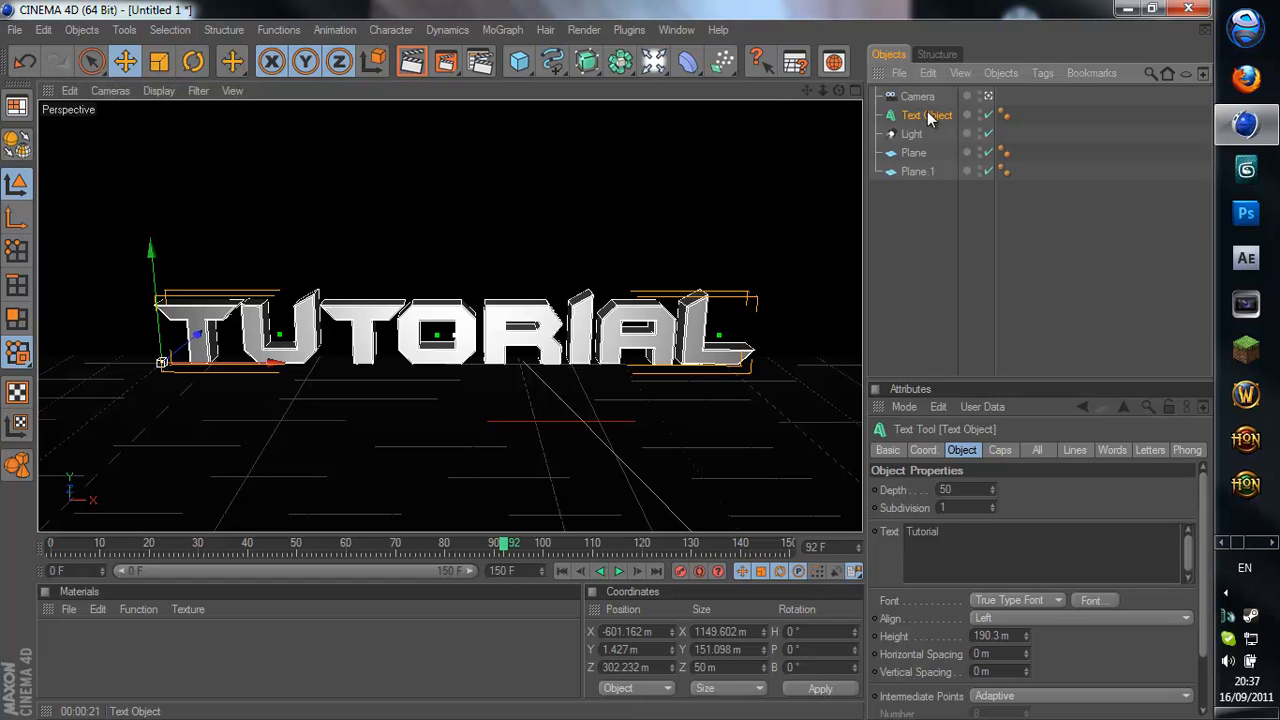
left_click_drag(936, 120, 937, 129)
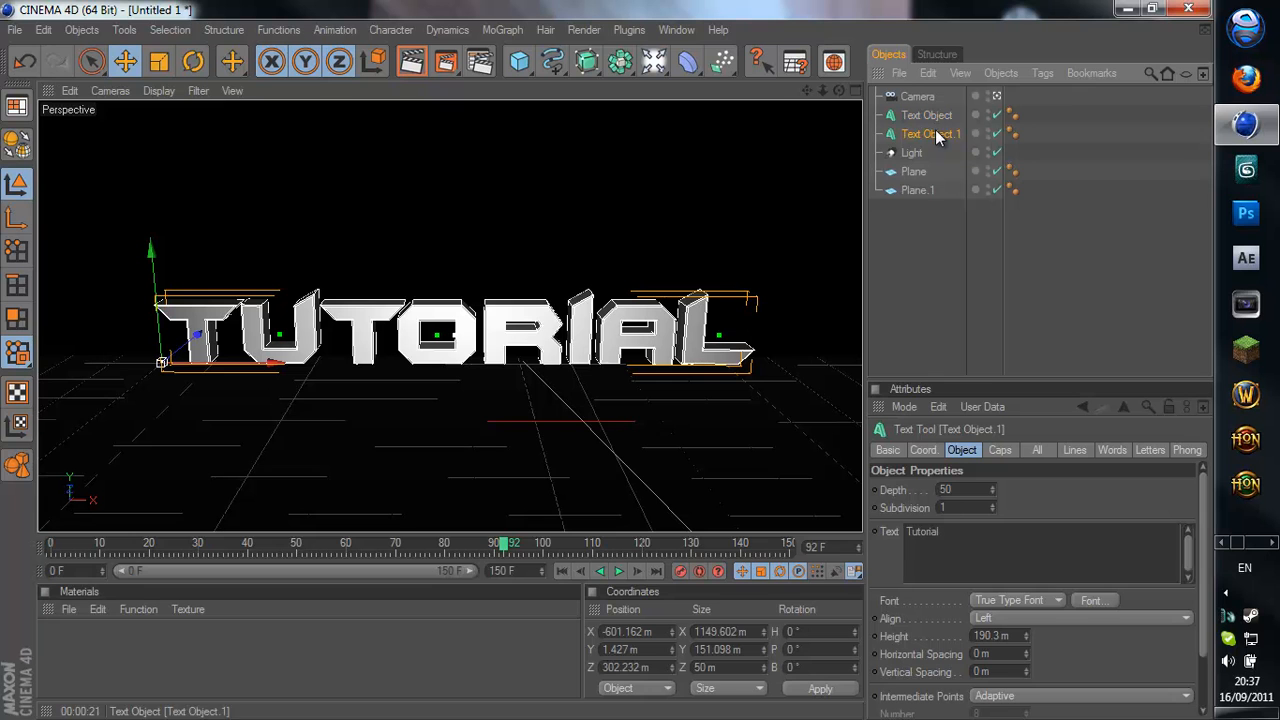
left_click(964, 488)
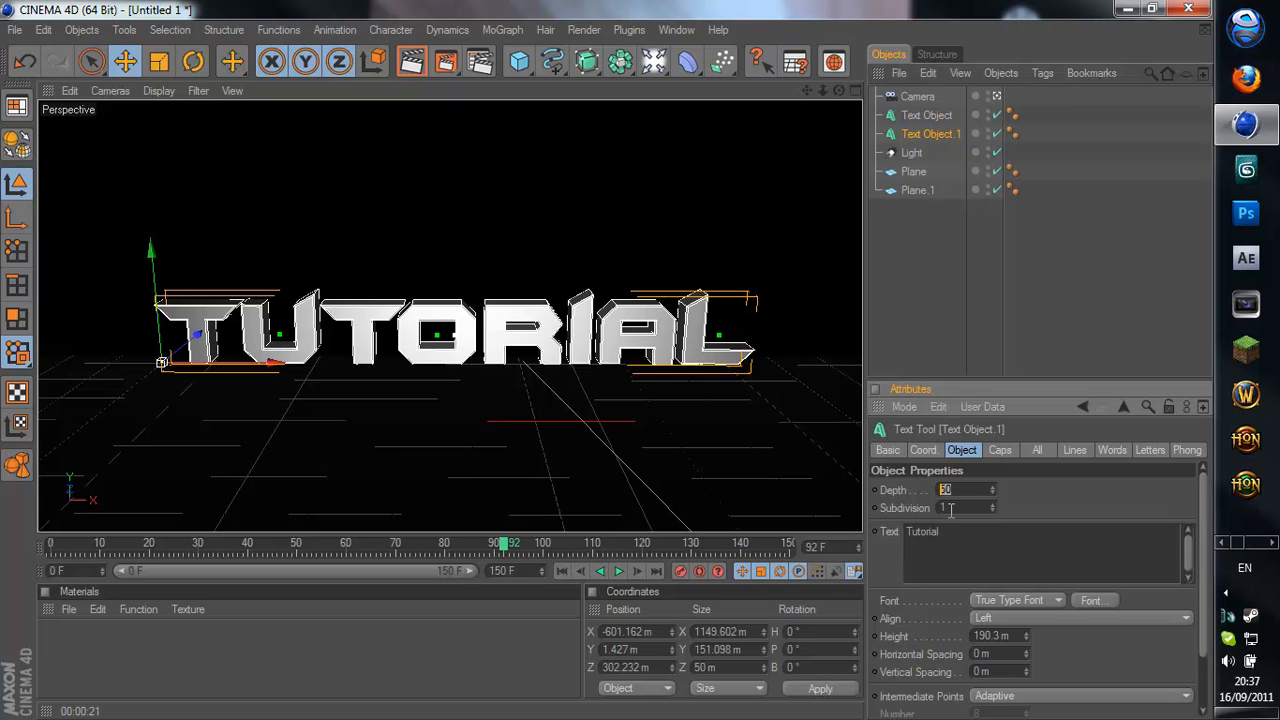
type("5")
key("Return")
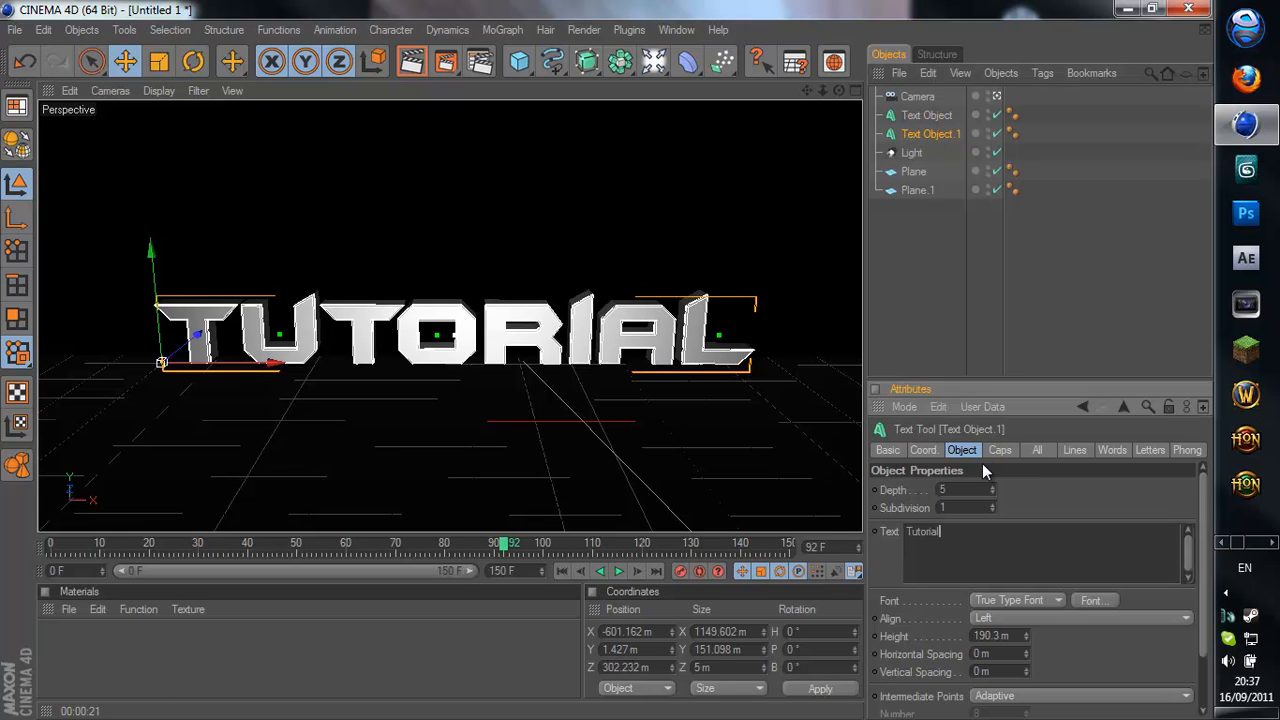
Set the start and end fillet cap radius of the original text object to 3 m
left_click(955, 115)
left_click(1005, 451)
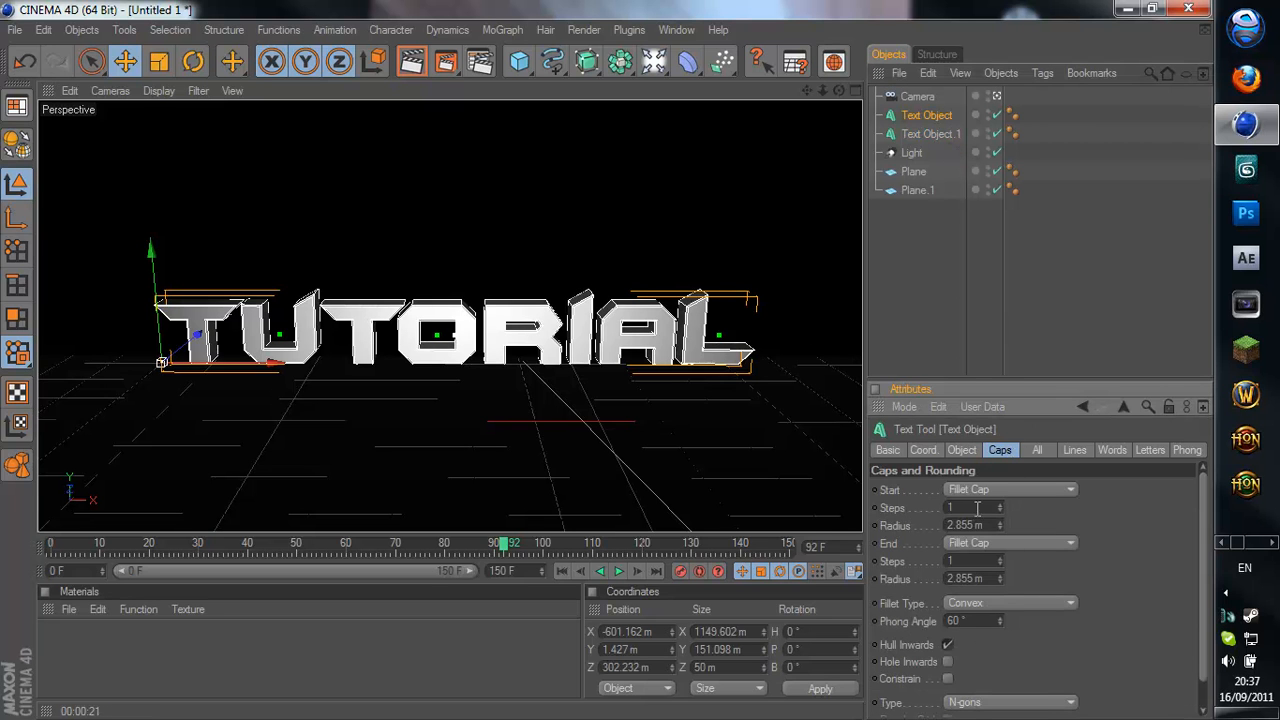
left_click(987, 526)
type("3")
key("Tab")
type("3")
Set the start and end fillet cap radius of the thin text copy to 2 m
left_click(928, 133)
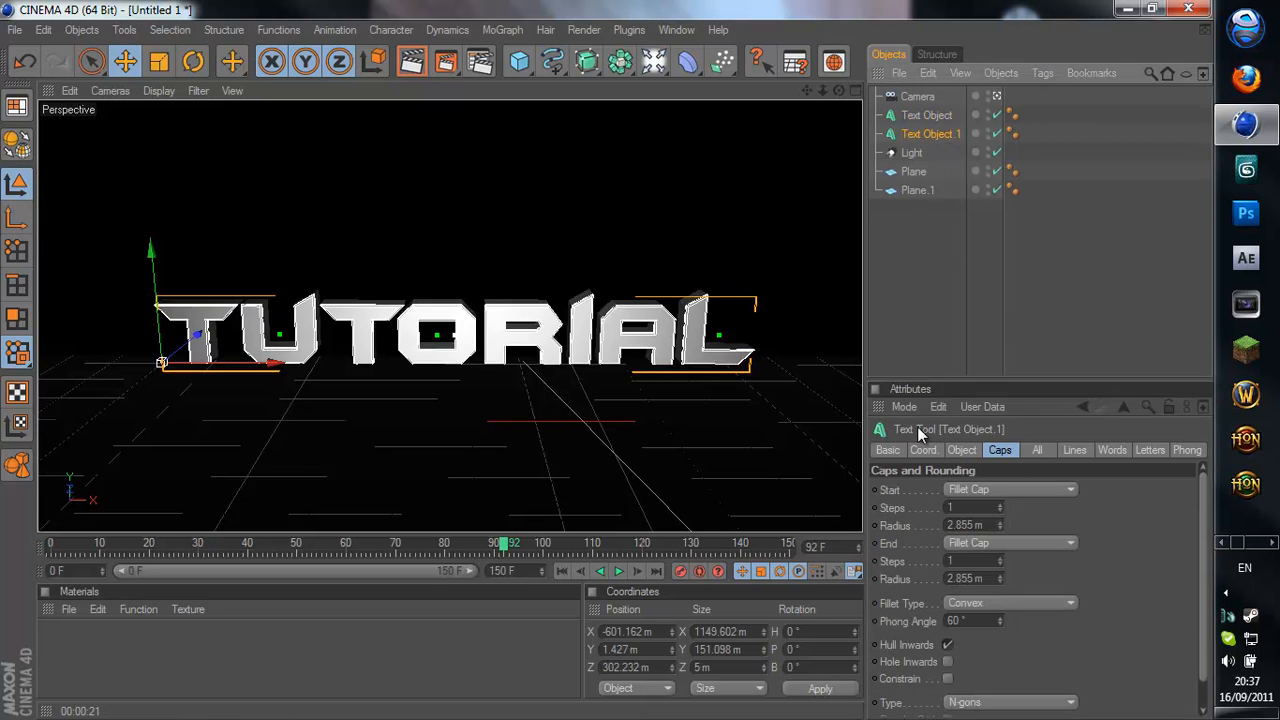
left_click(986, 526)
type("2")
key("Tab")
type("2")
key("Return")
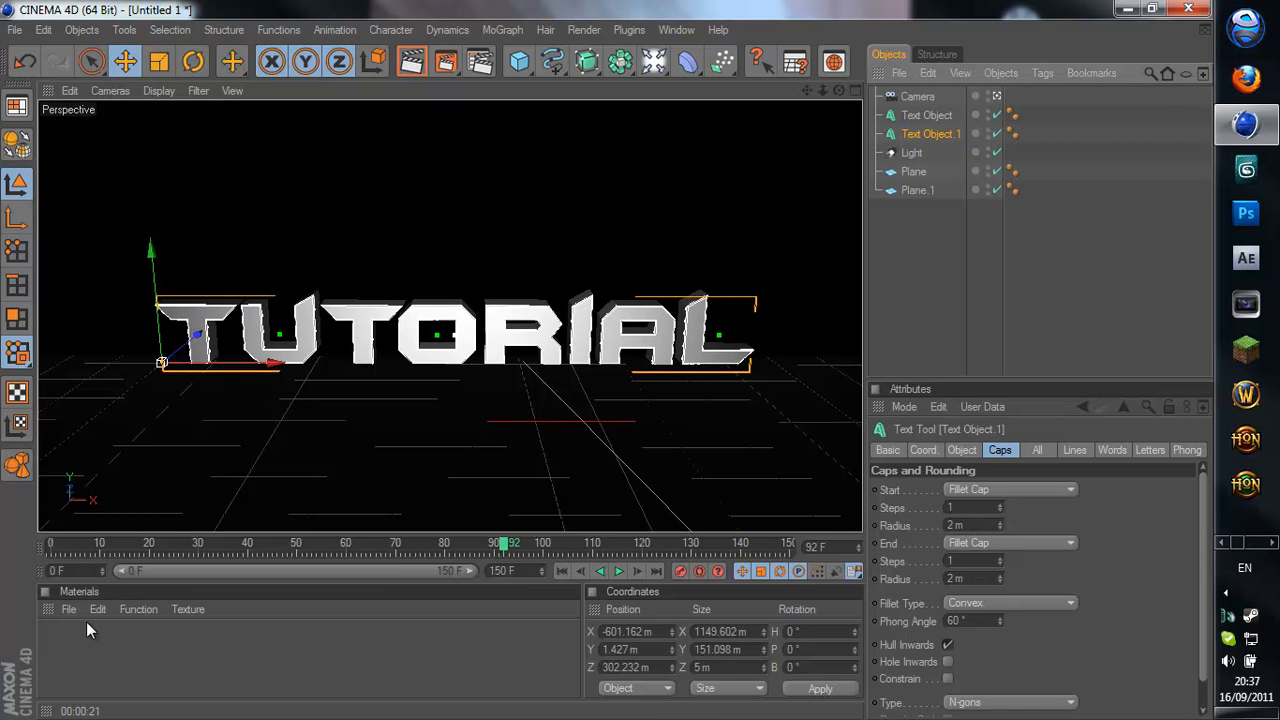
Create a new material and set its color to pure red, RGB 255, 0, 0
double_click(68, 647)
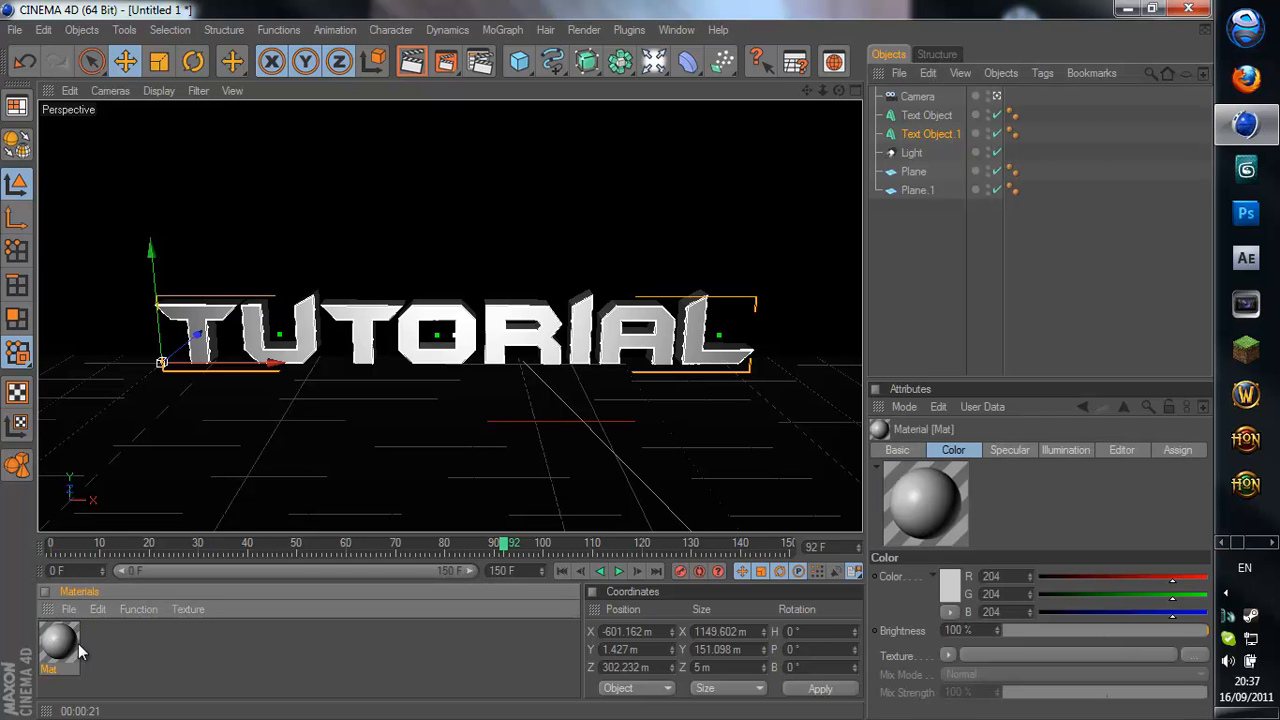
double_click(57, 652)
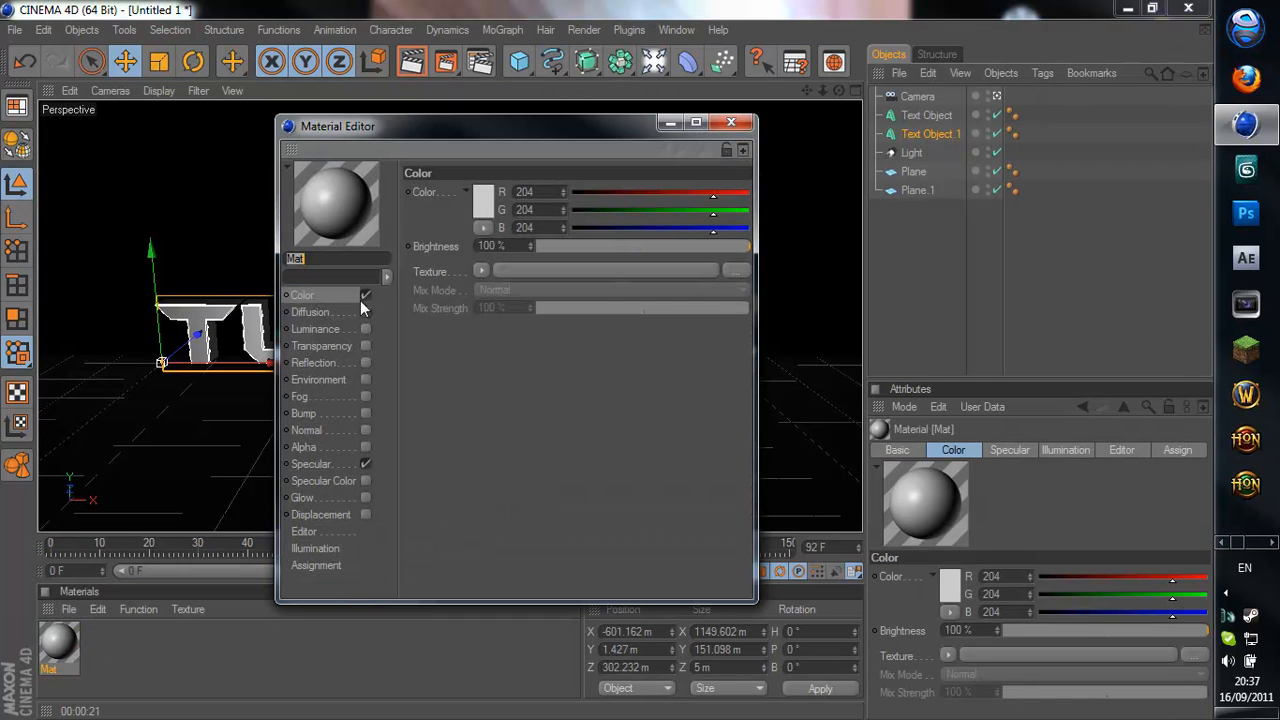
left_click(481, 202)
left_click_drag(452, 191, 494, 151)
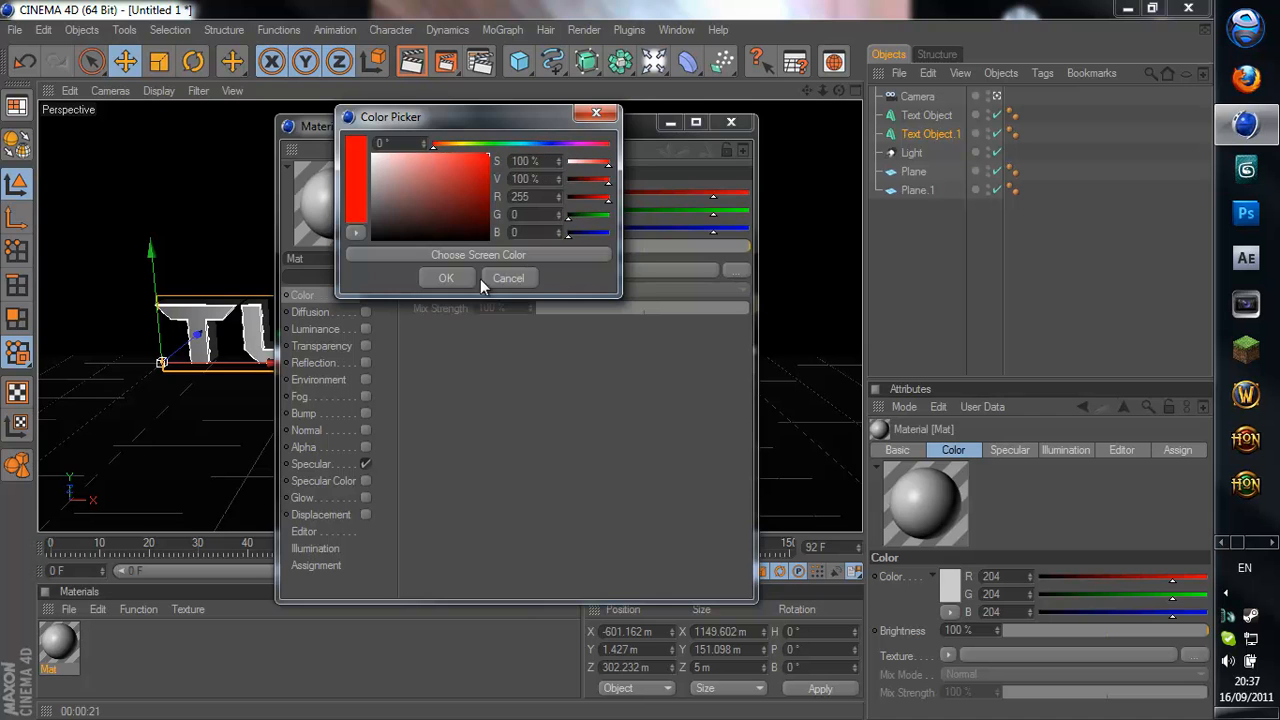
left_click(458, 278)
left_click(731, 121)
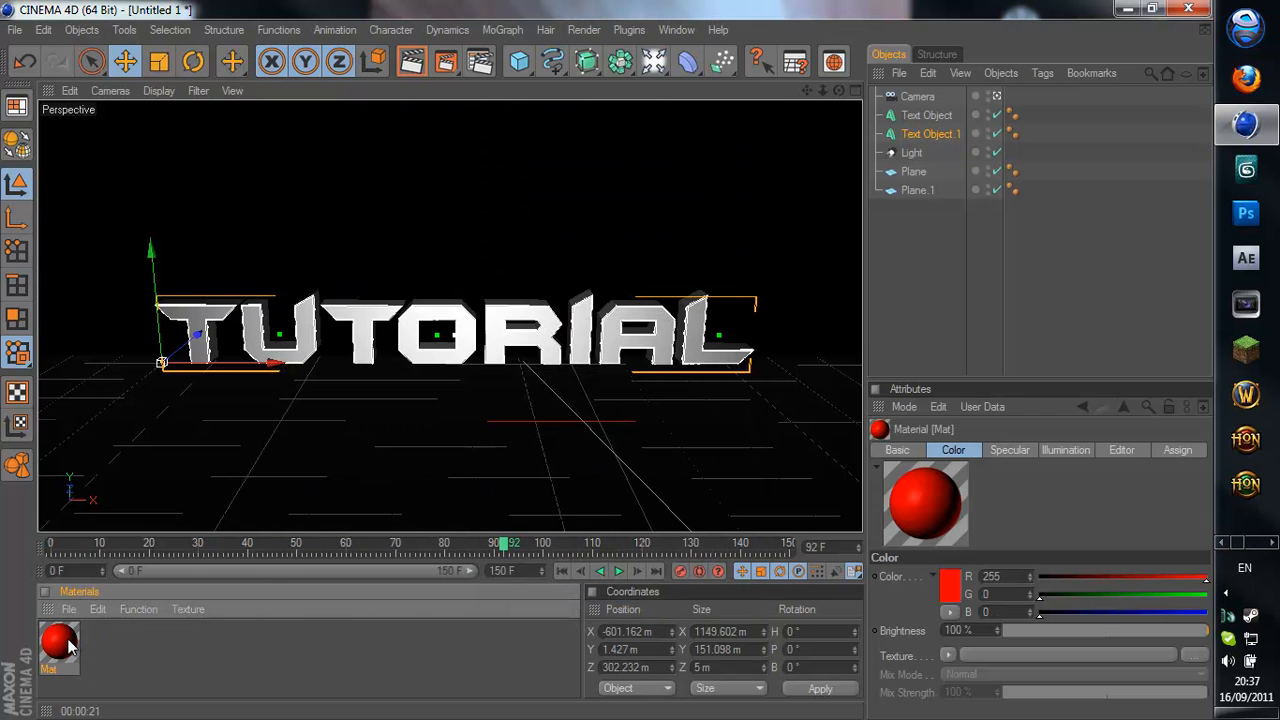
Apply the red material to the thin text copy and move the copy forward to about Z 300.5 m
left_click_drag(956, 128, 946, 134)
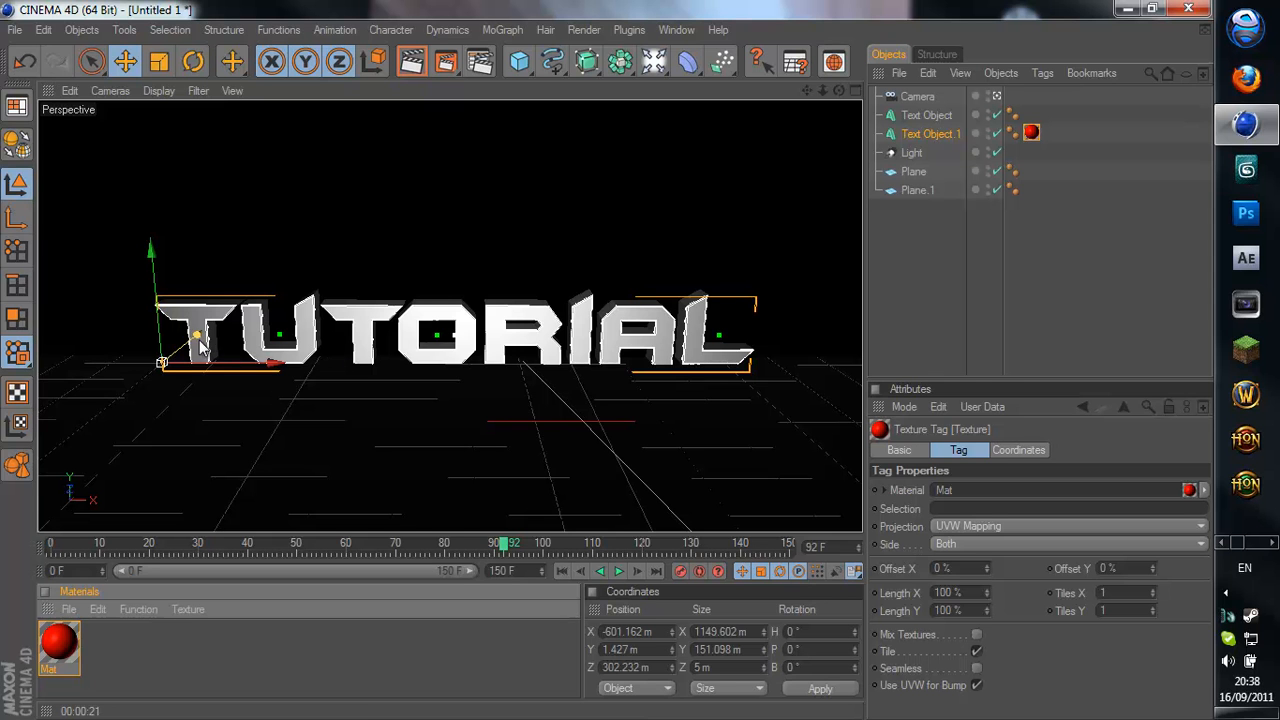
left_click_drag(198, 337, 606, 361)
left_click(438, 232)
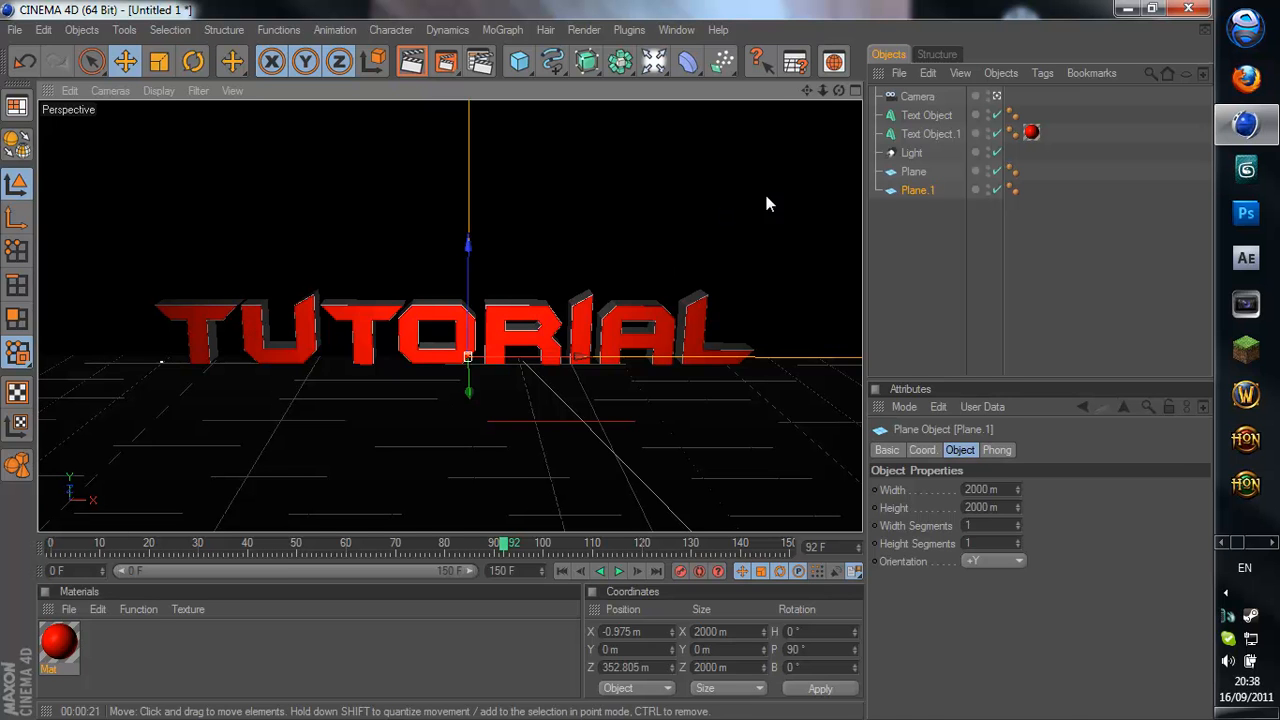
Render a preview of the perspective view to check the red-faced text
left_click(939, 132)
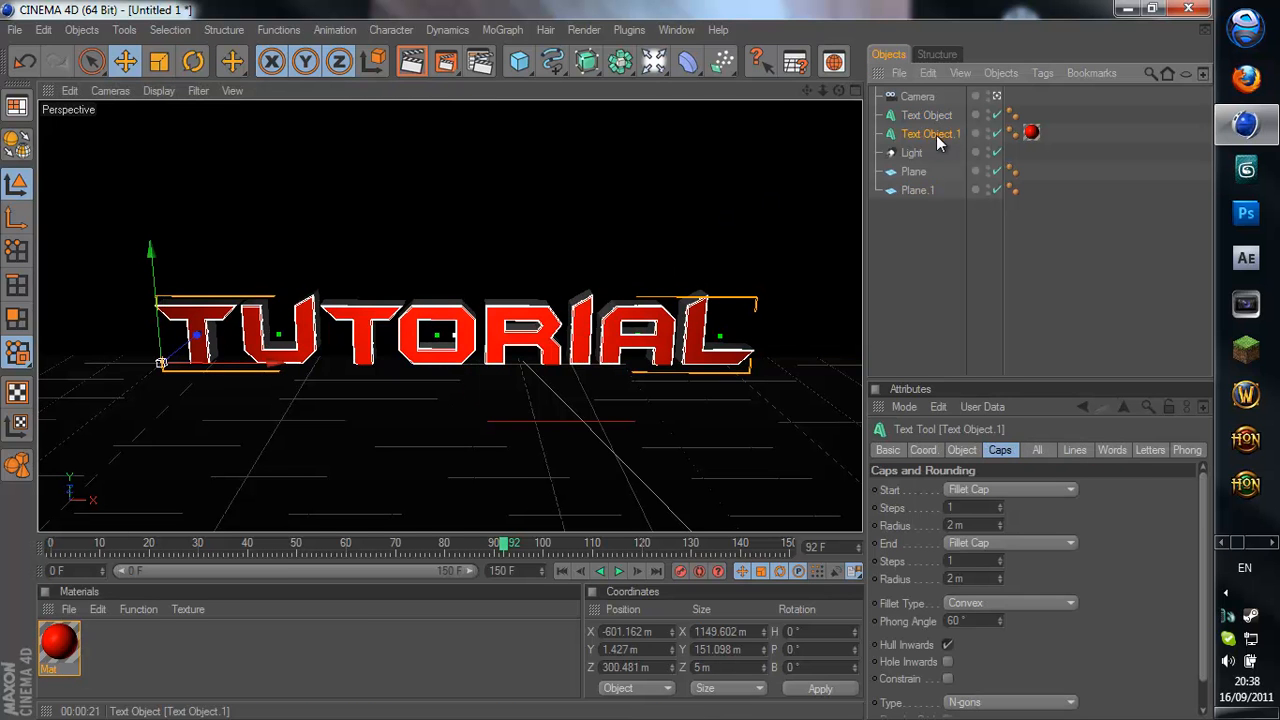
left_click(625, 232)
left_click(411, 62)
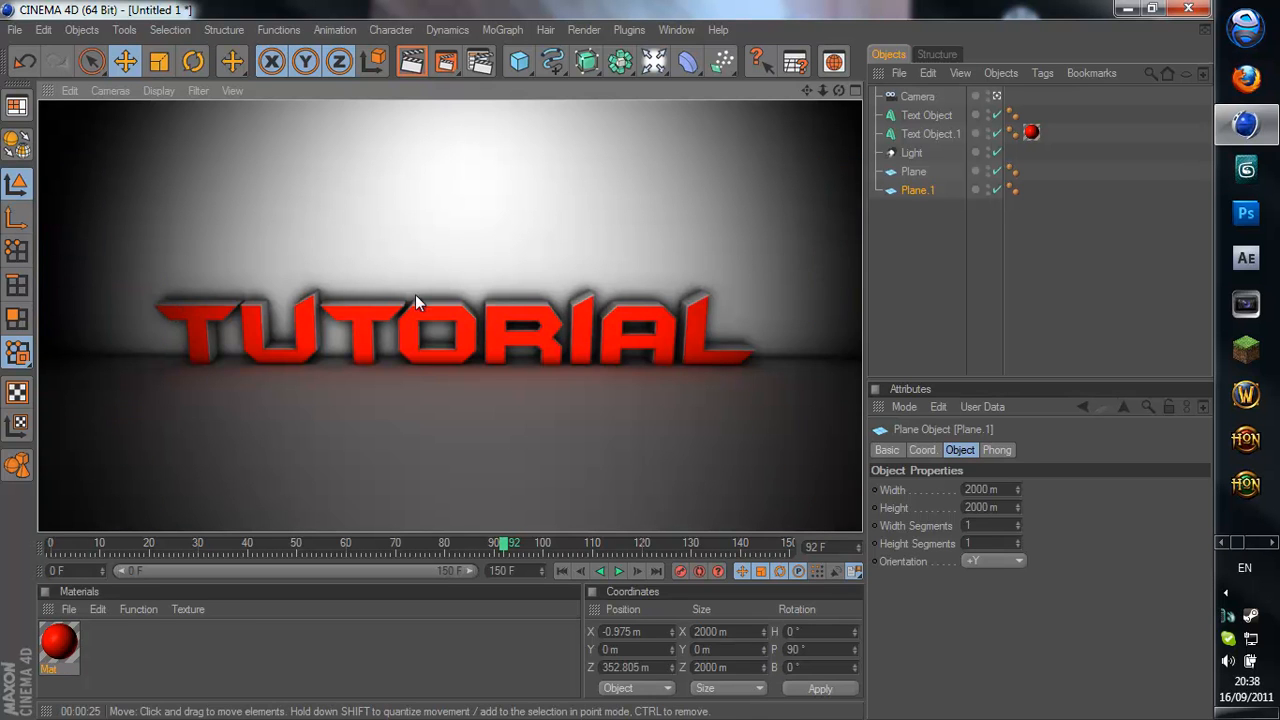
left_click(474, 266)
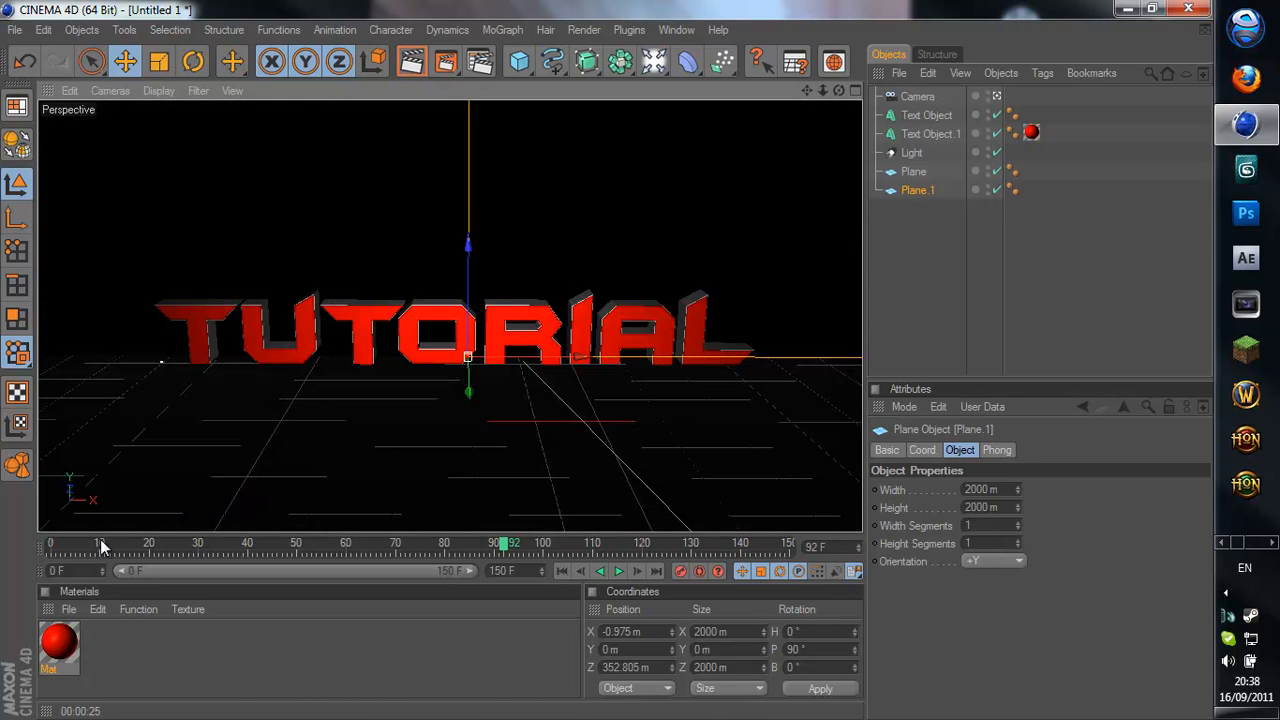
Remove the red material from the thin text copy and delete the material from the scene
mouse_move(501, 543)
left_mouse_down()
mouse_move(328, 547)
mouse_move(488, 540)
left_mouse_up()
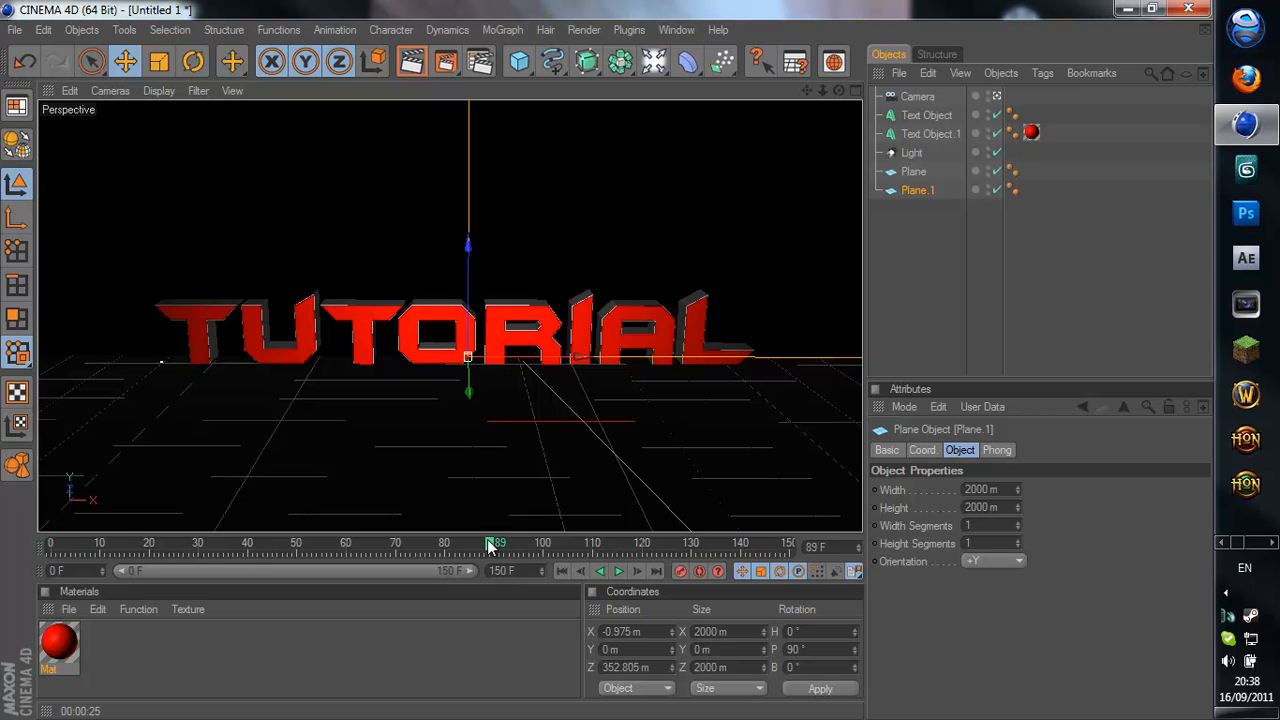
left_click(60, 642)
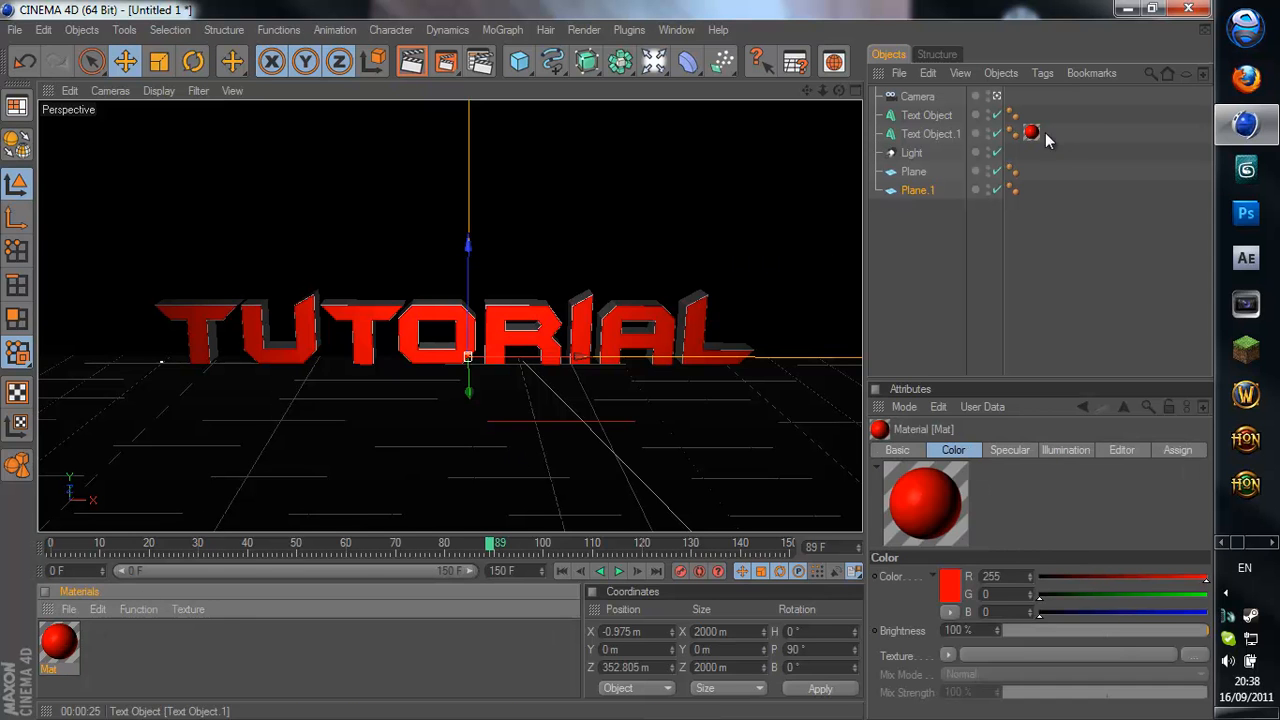
left_click(1031, 132)
key("Delete")
left_click(57, 640)
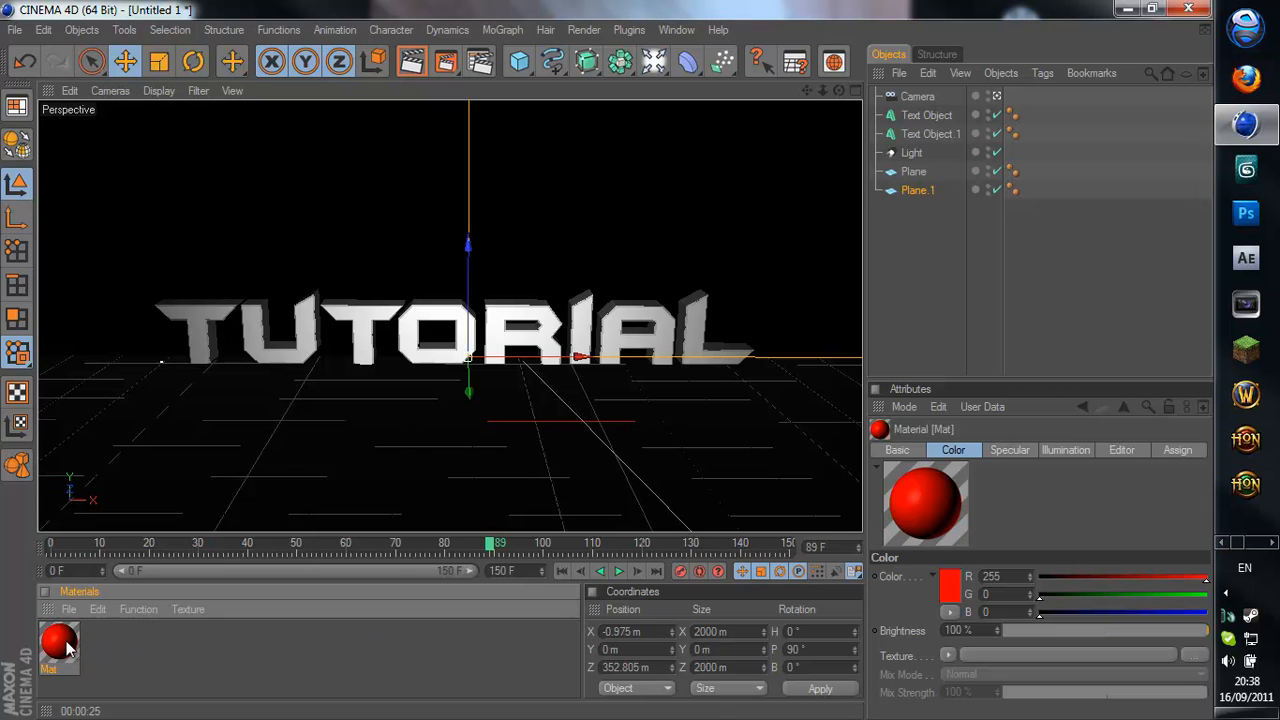
left_click(132, 660)
left_click(64, 658)
key("Delete")
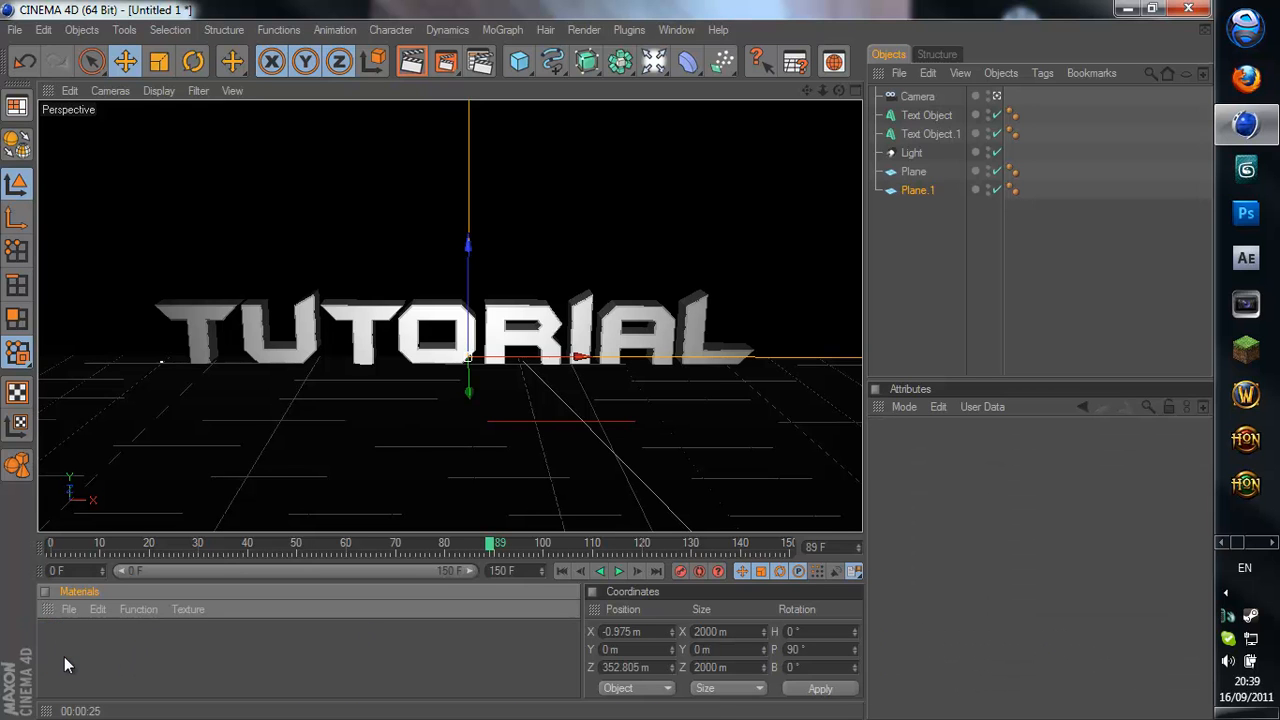
Create a new material and set its color to turquoise, RGB 0, 213, 206
double_click(131, 620)
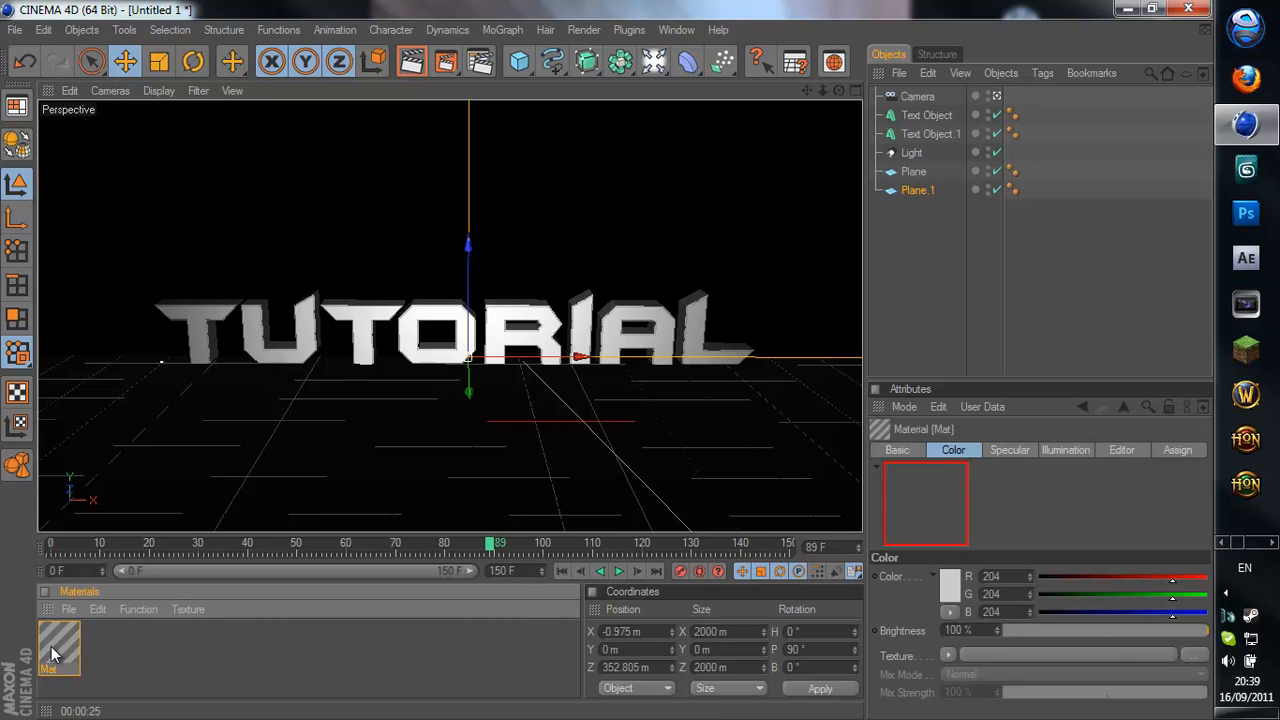
double_click(58, 645)
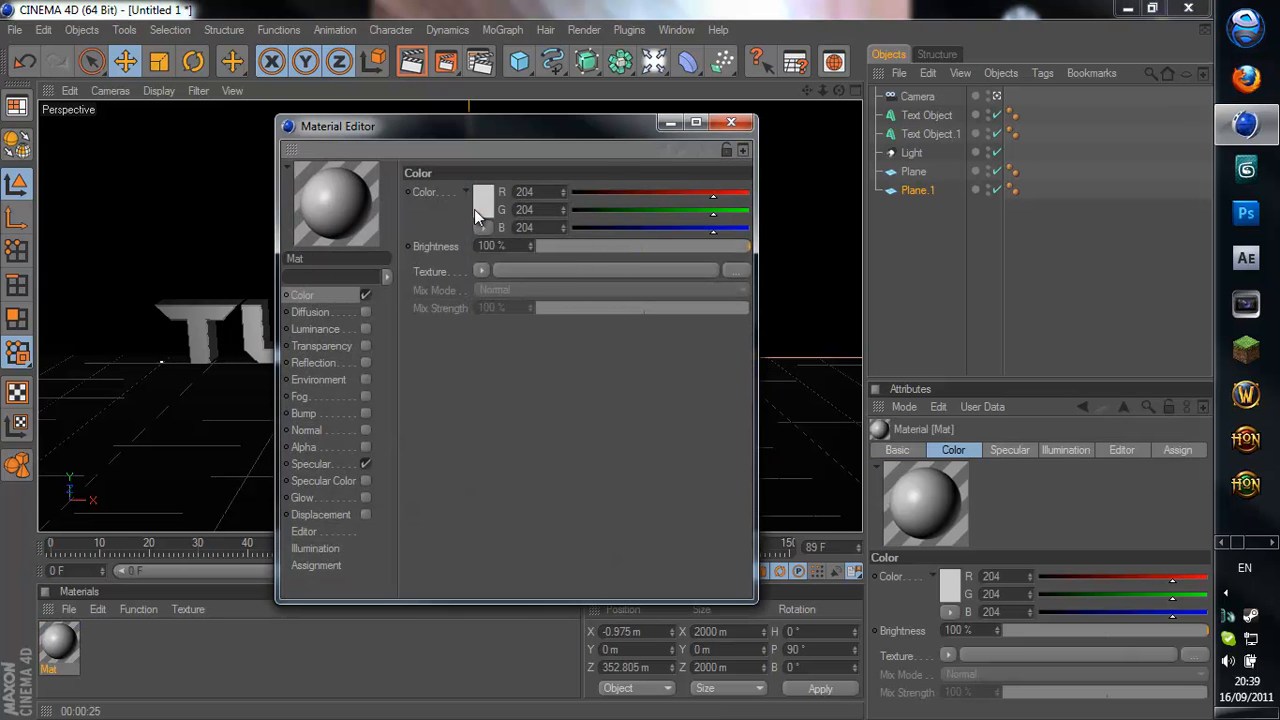
left_click(480, 213)
left_click(515, 152)
left_click_drag(489, 186, 487, 174)
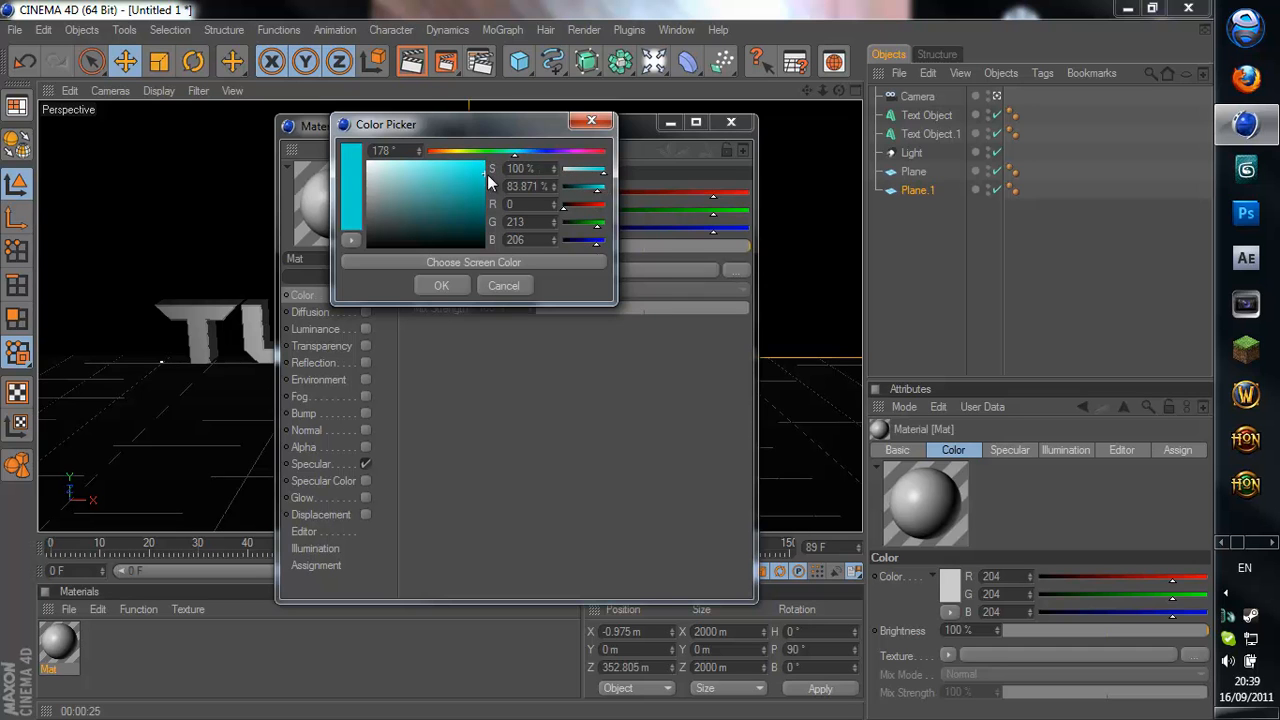
left_click(440, 287)
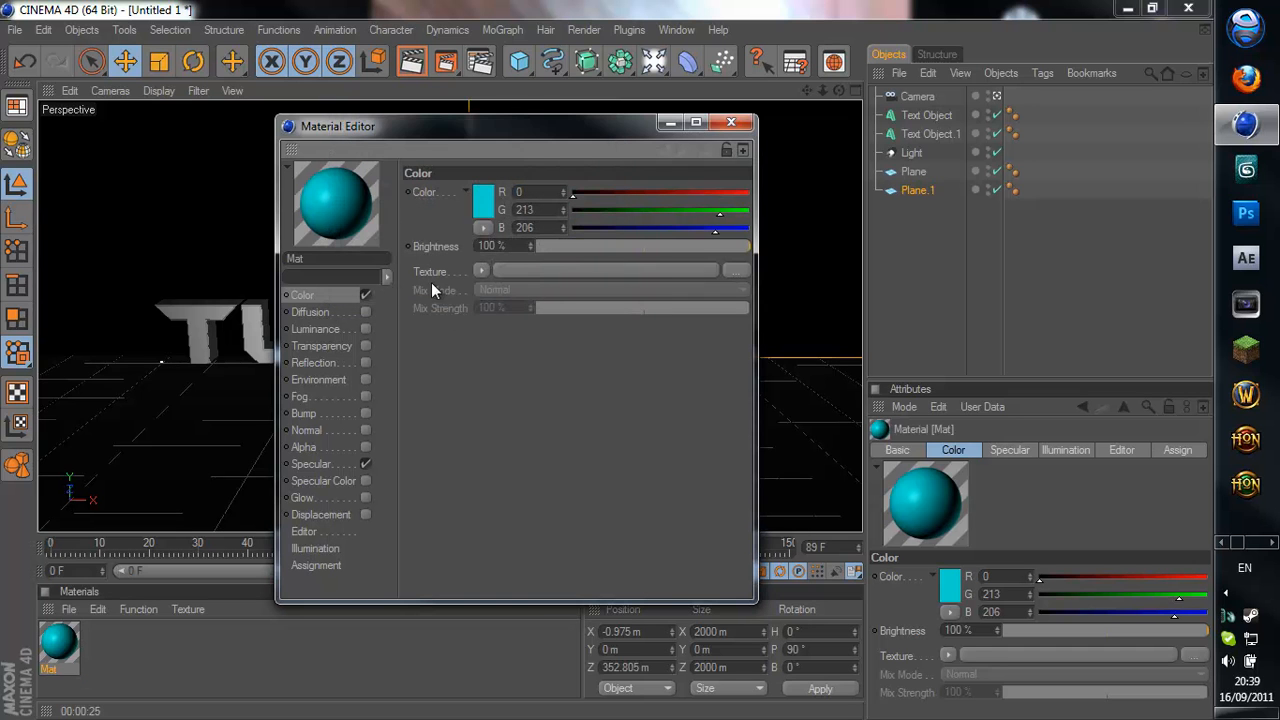
Give the turquoise material a Fresnel reflection with 40% brightness and apply it to the thick original text
left_click(360, 362)
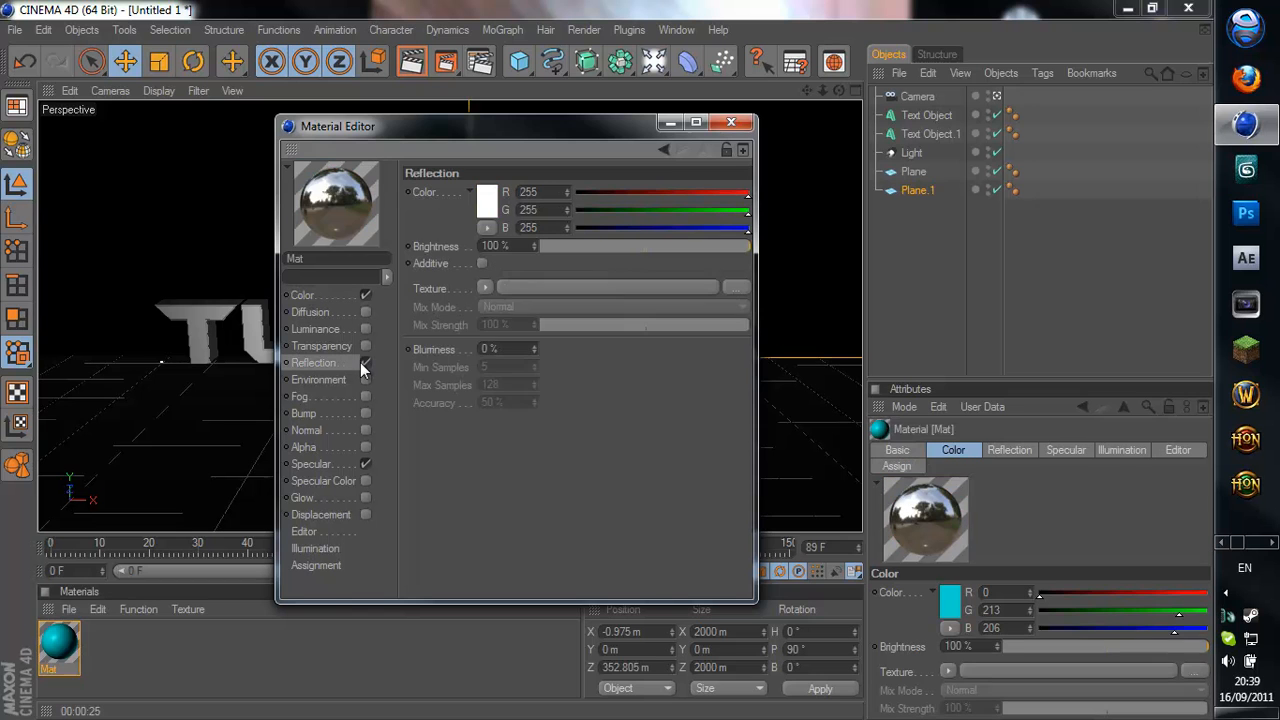
left_click(485, 287)
left_click(514, 456)
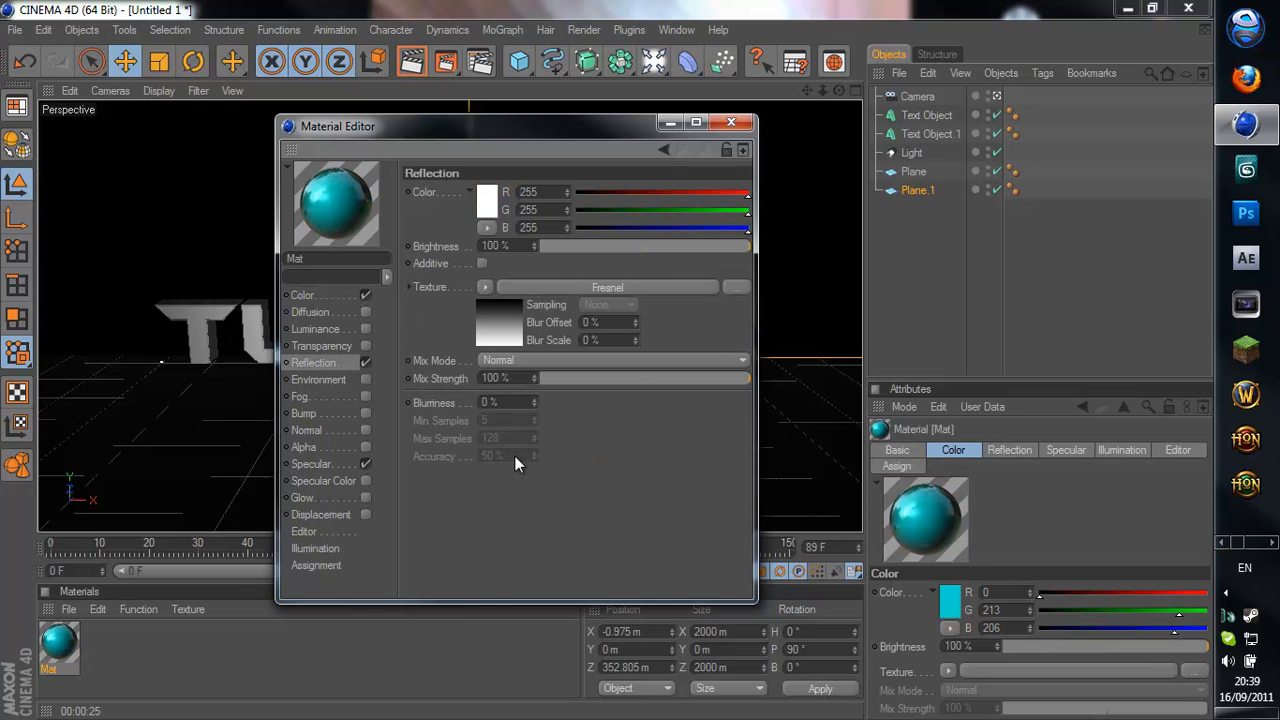
left_click_drag(535, 246, 535, 246)
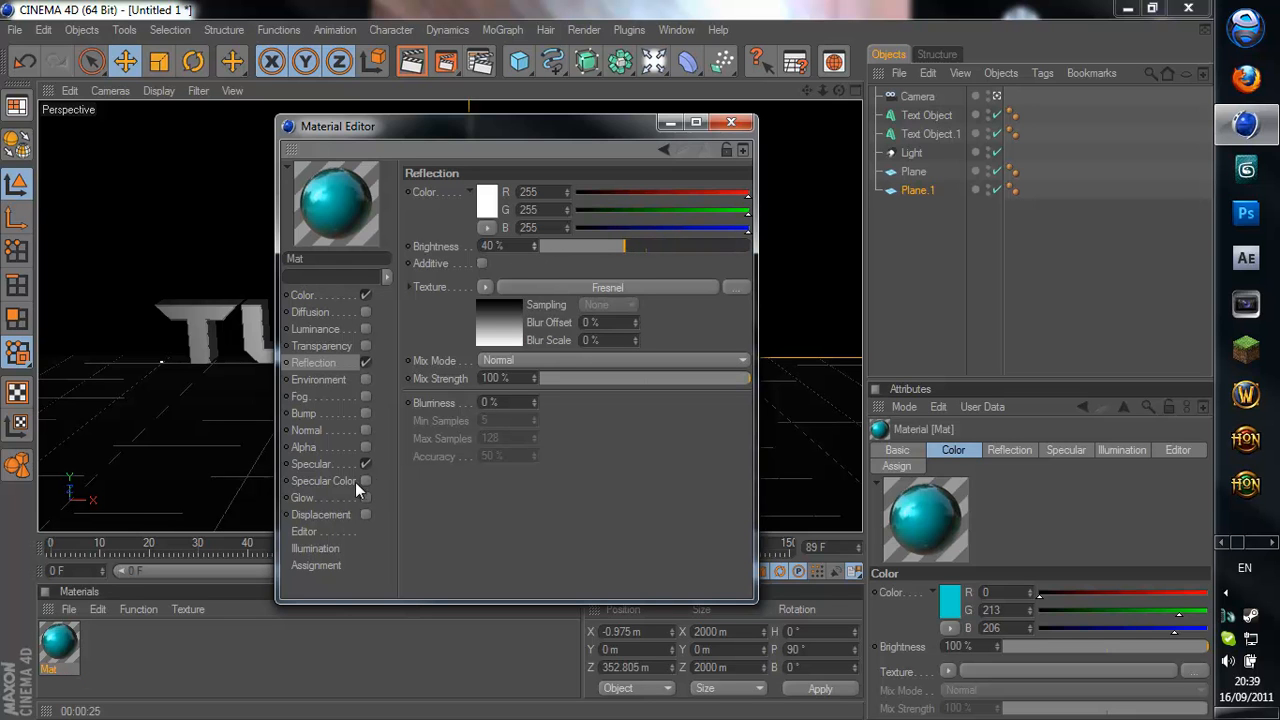
left_click(731, 122)
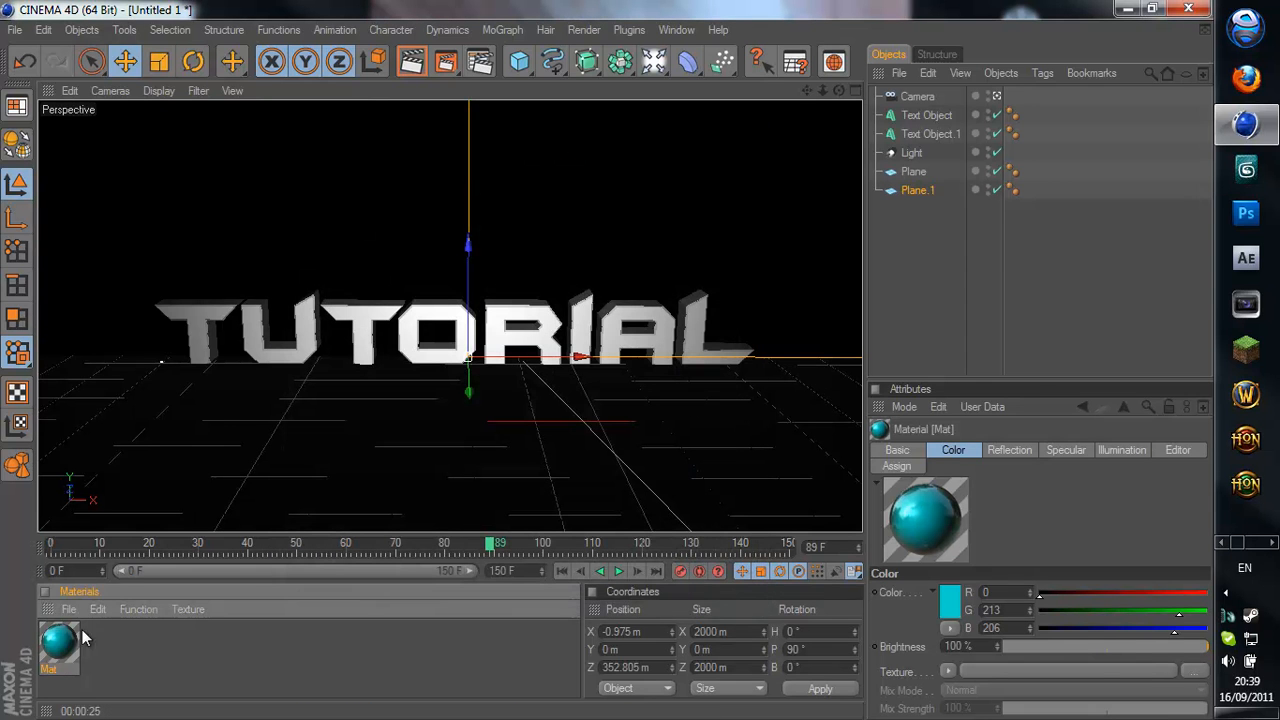
left_click_drag(424, 322, 944, 118)
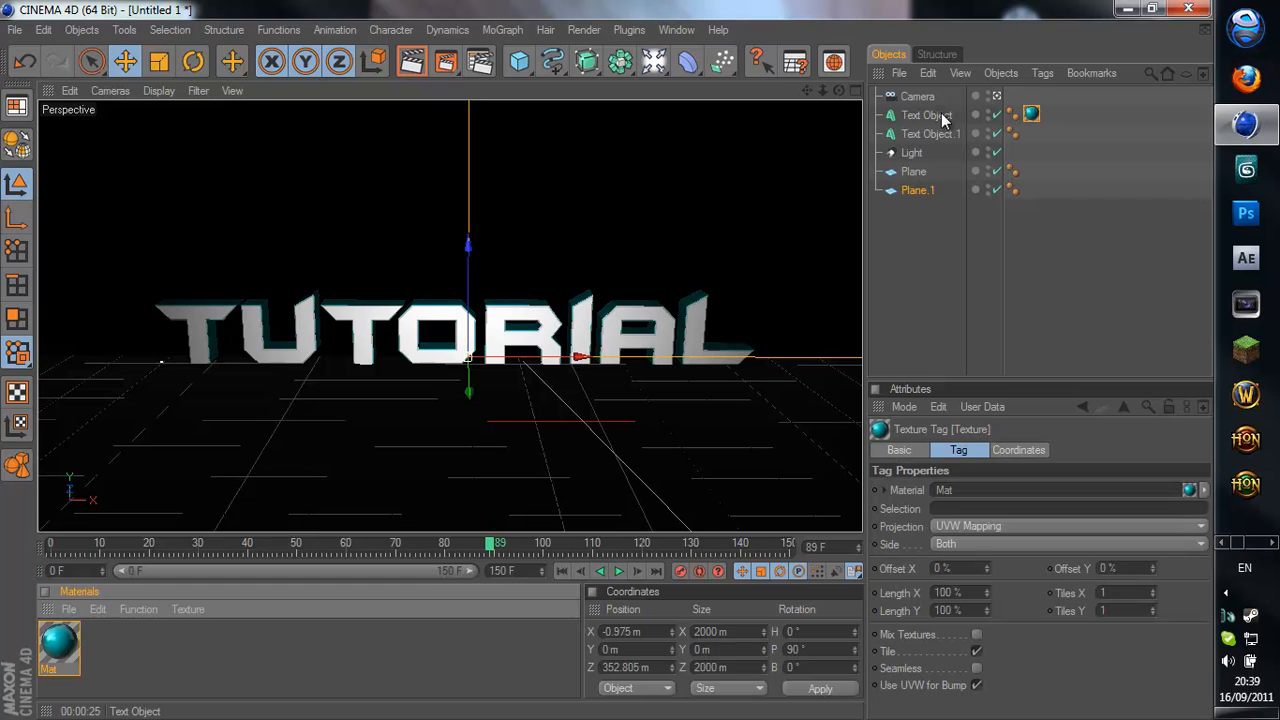
Create a second material and set its color to grey, RGB 106, 106, 106
double_click(115, 649)
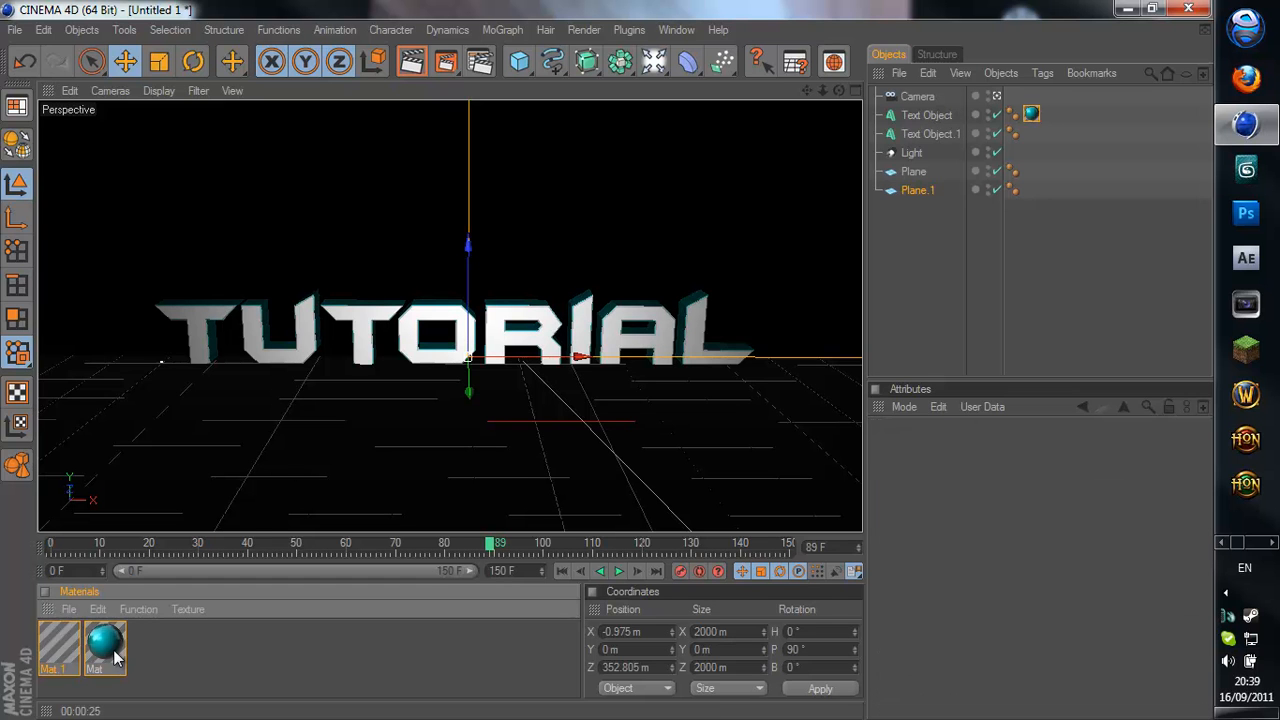
double_click(70, 646)
left_click(332, 296)
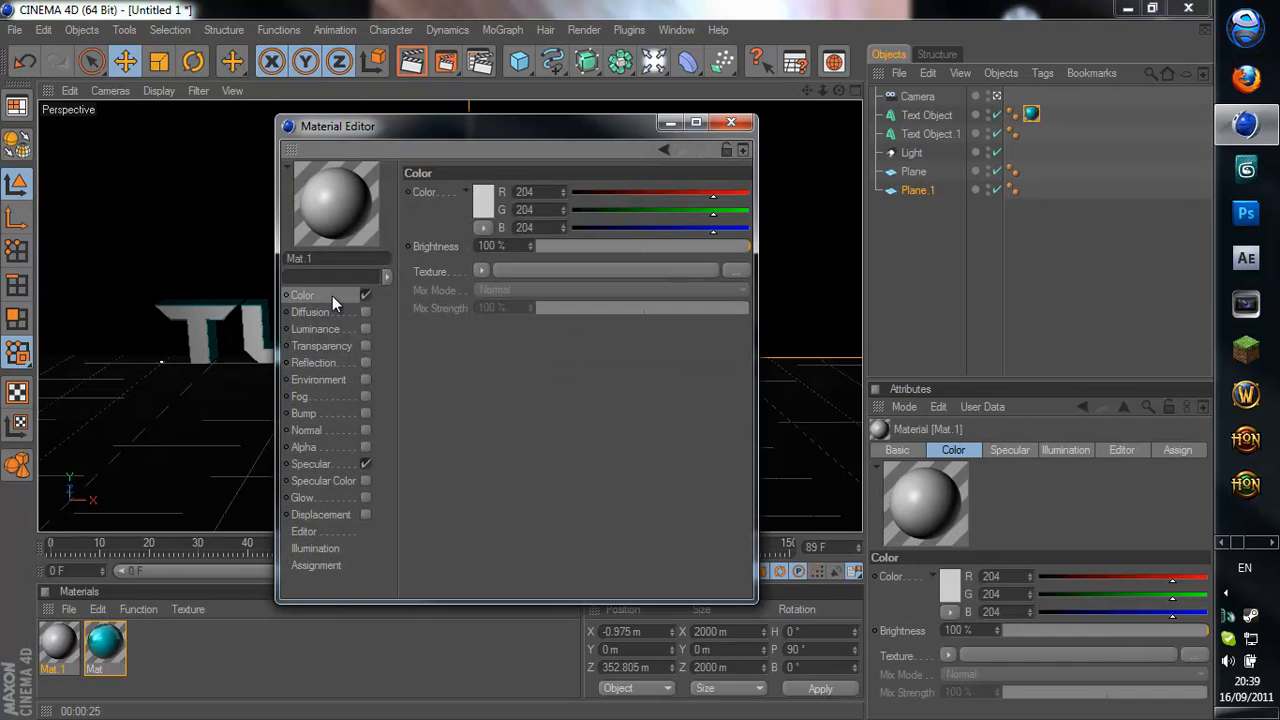
left_click(485, 202)
left_click_drag(450, 208, 367, 210)
left_click(432, 277)
Enable reflection on the grey material with a Fresnel texture and 40% brightness
left_click(368, 362)
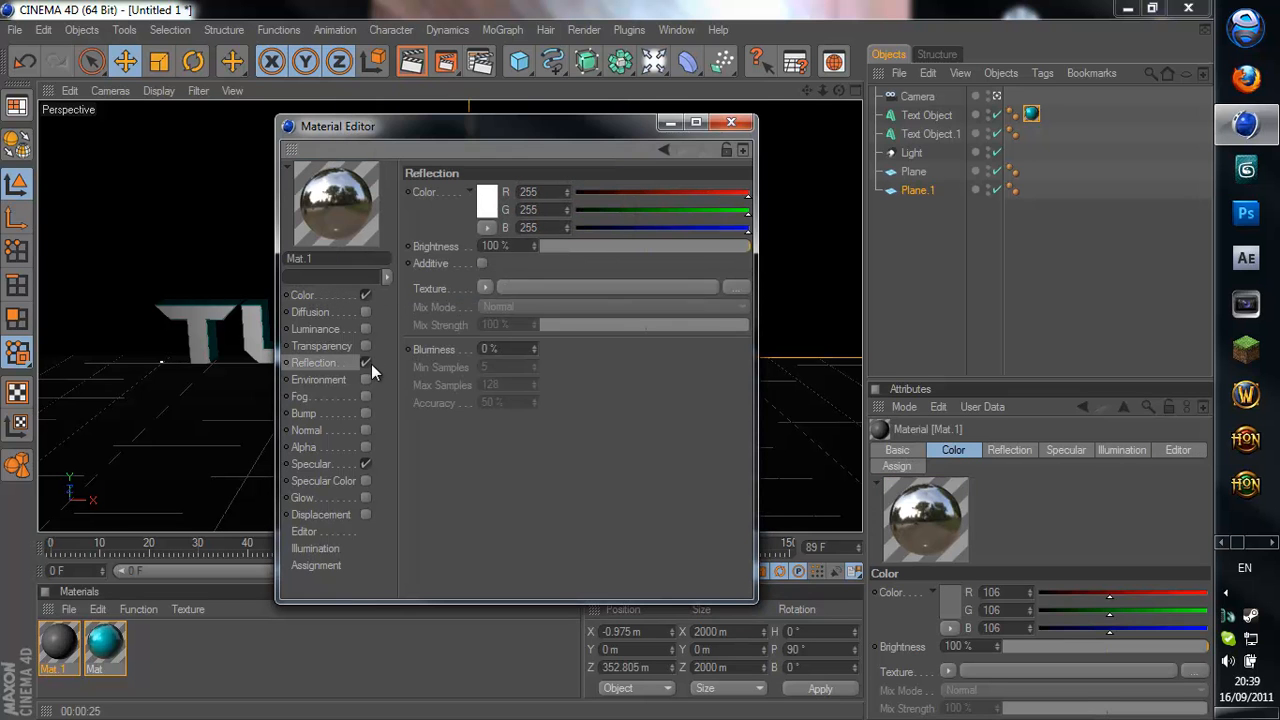
left_click(485, 287)
left_click(513, 456)
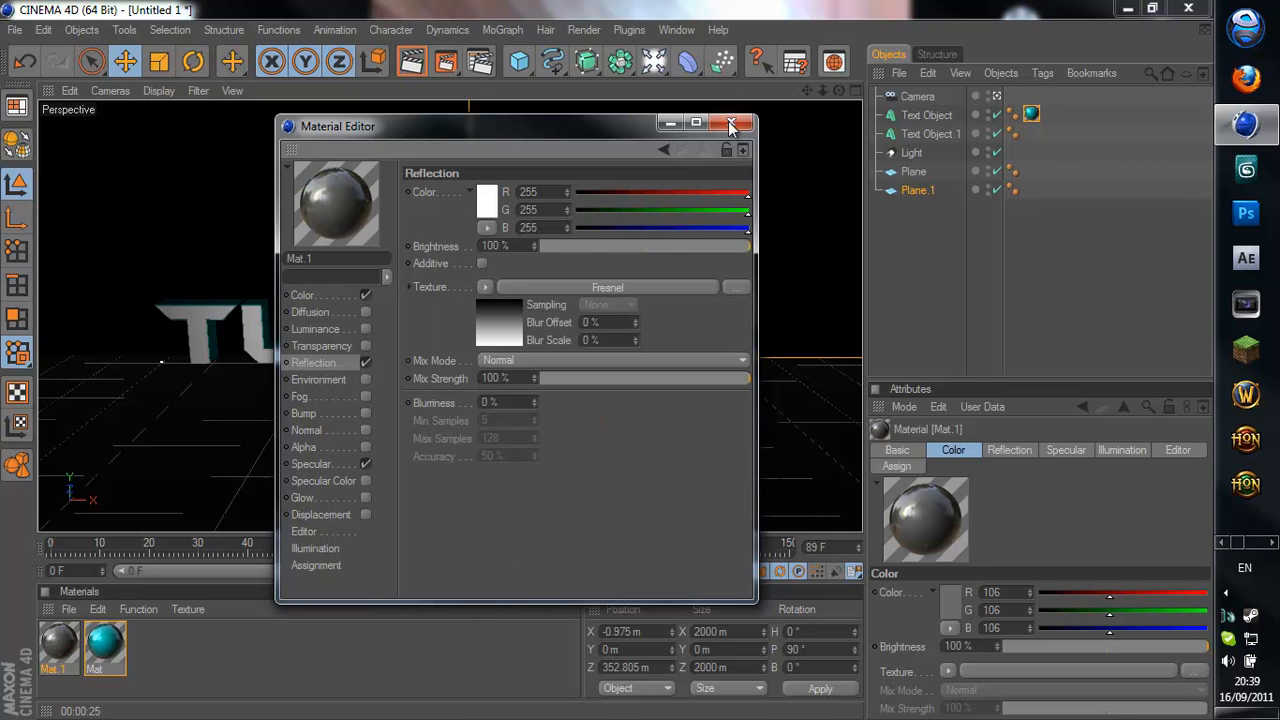
left_click_drag(535, 247, 535, 245)
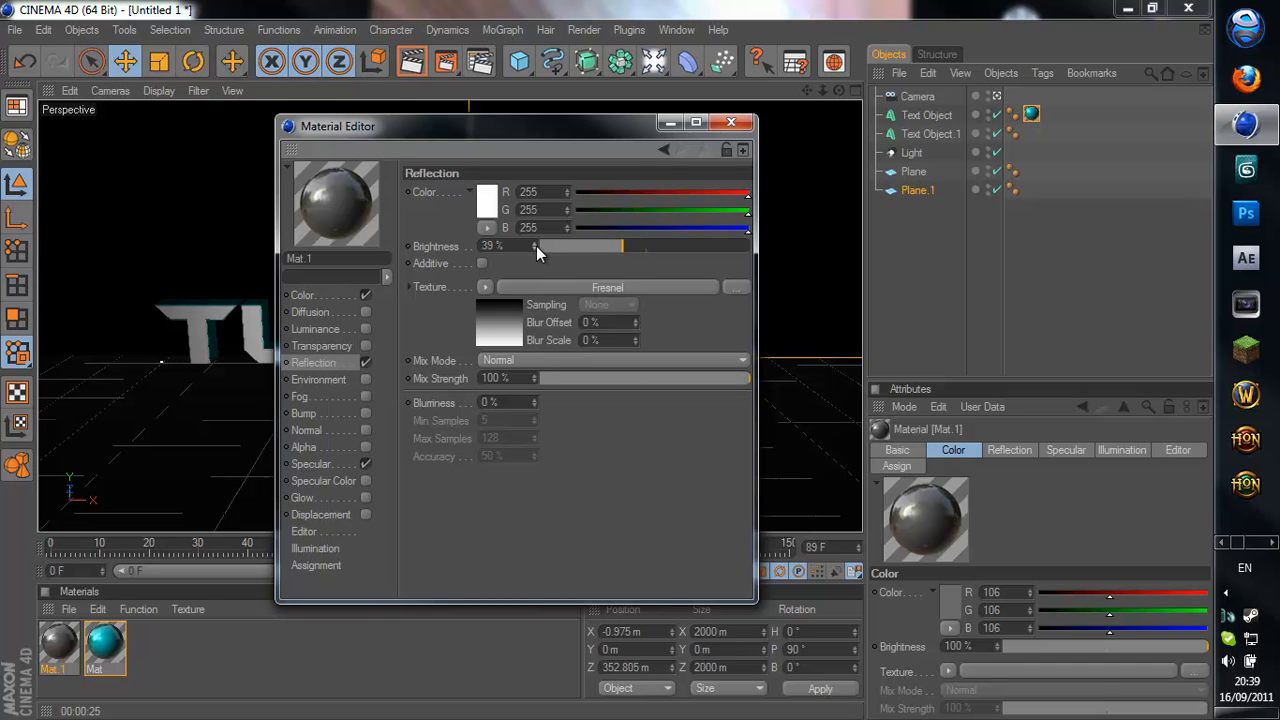
left_click(731, 122)
Apply the grey material to the thin text copy and render a preview of the perspective view
left_click_drag(65, 643, 466, 330)
left_click(570, 205)
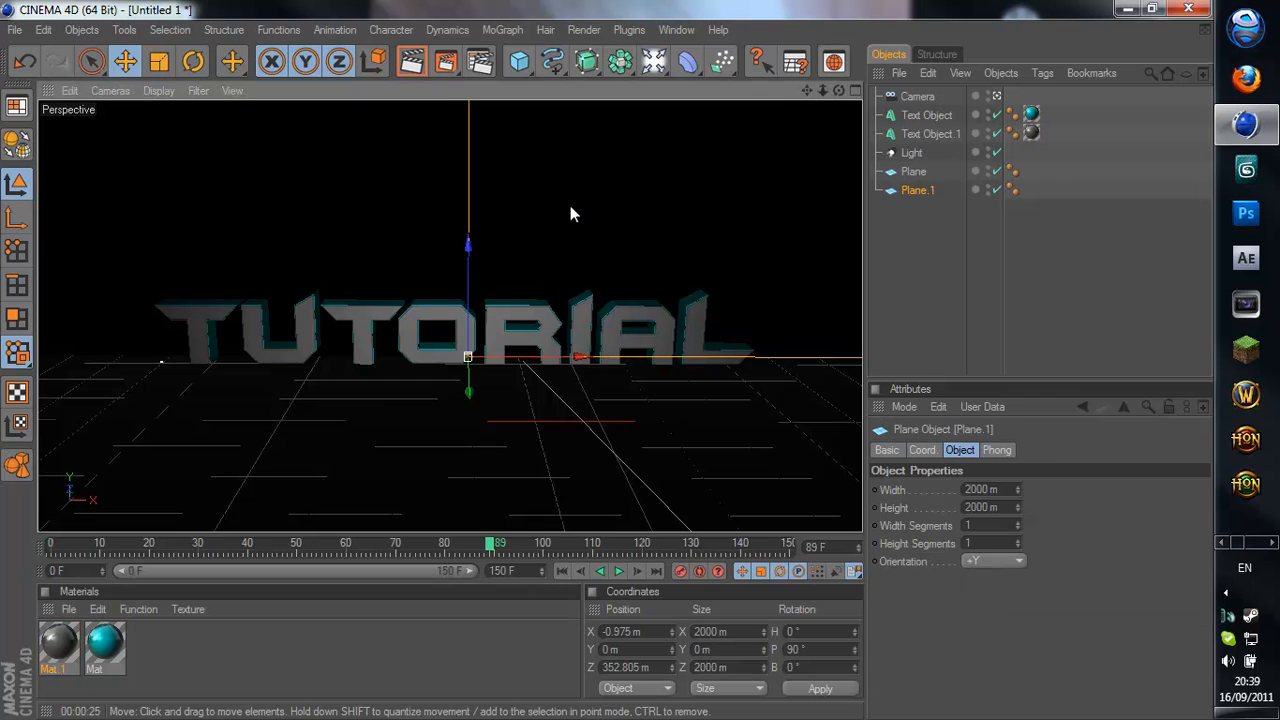
left_click(417, 63)
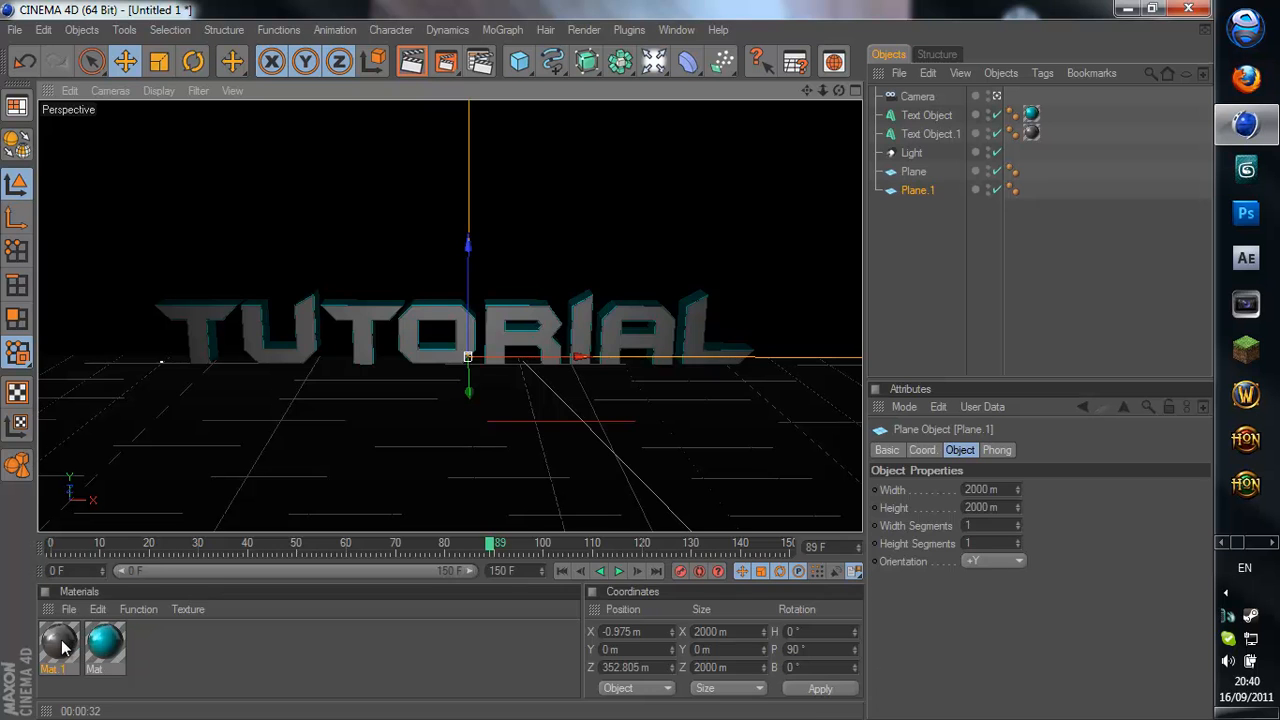
Change the color of the thin text copy's grey material to pure white, RGB 255, 255, 255
double_click(58, 642)
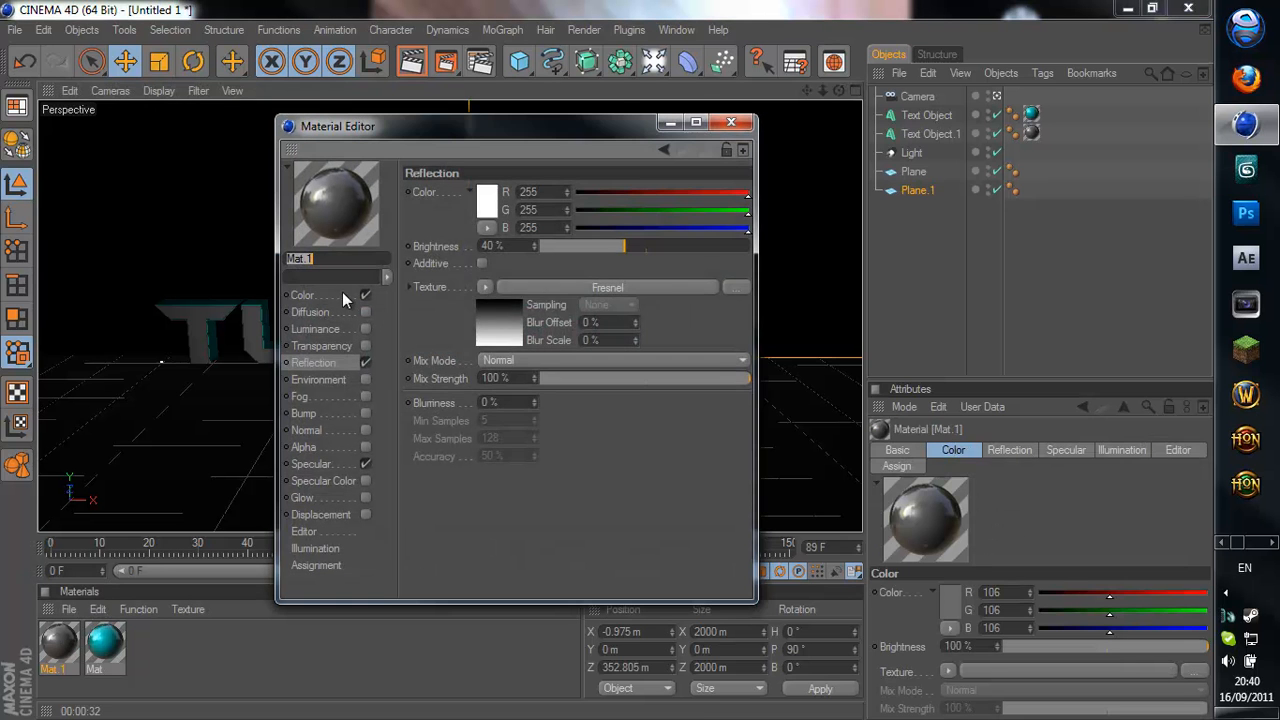
left_click(342, 297)
left_click(480, 205)
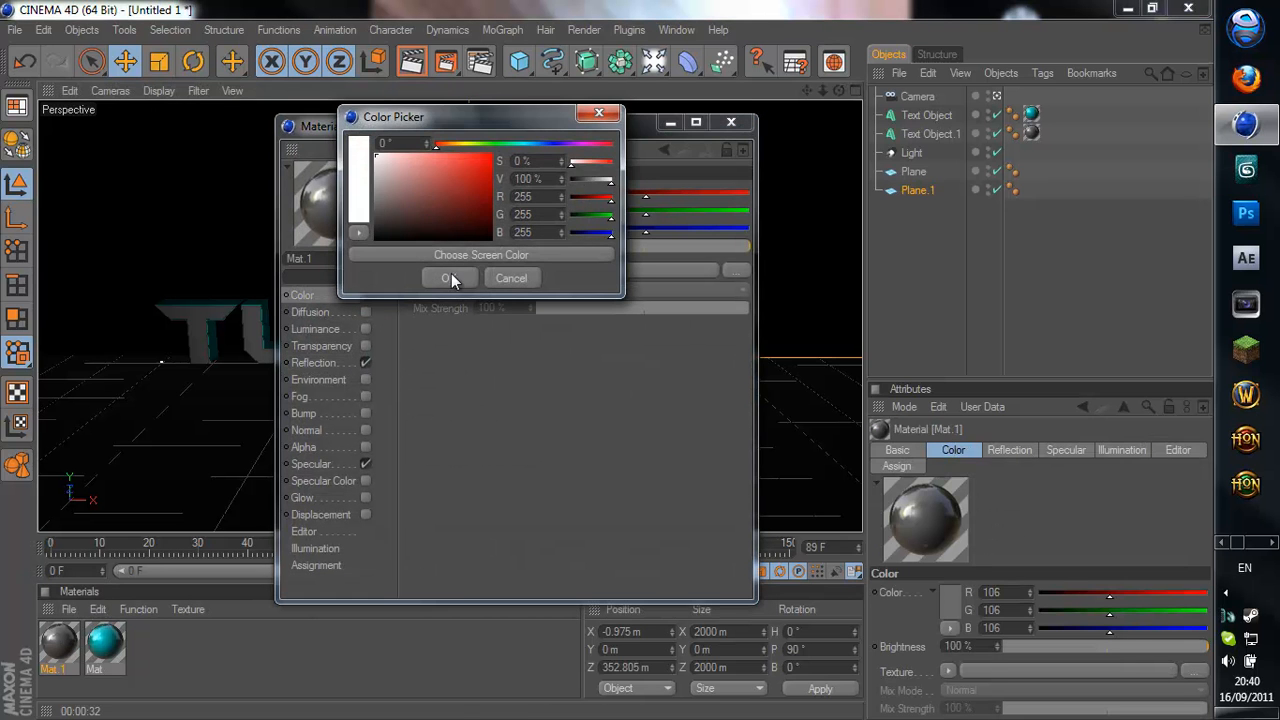
left_click(451, 278)
left_click(727, 122)
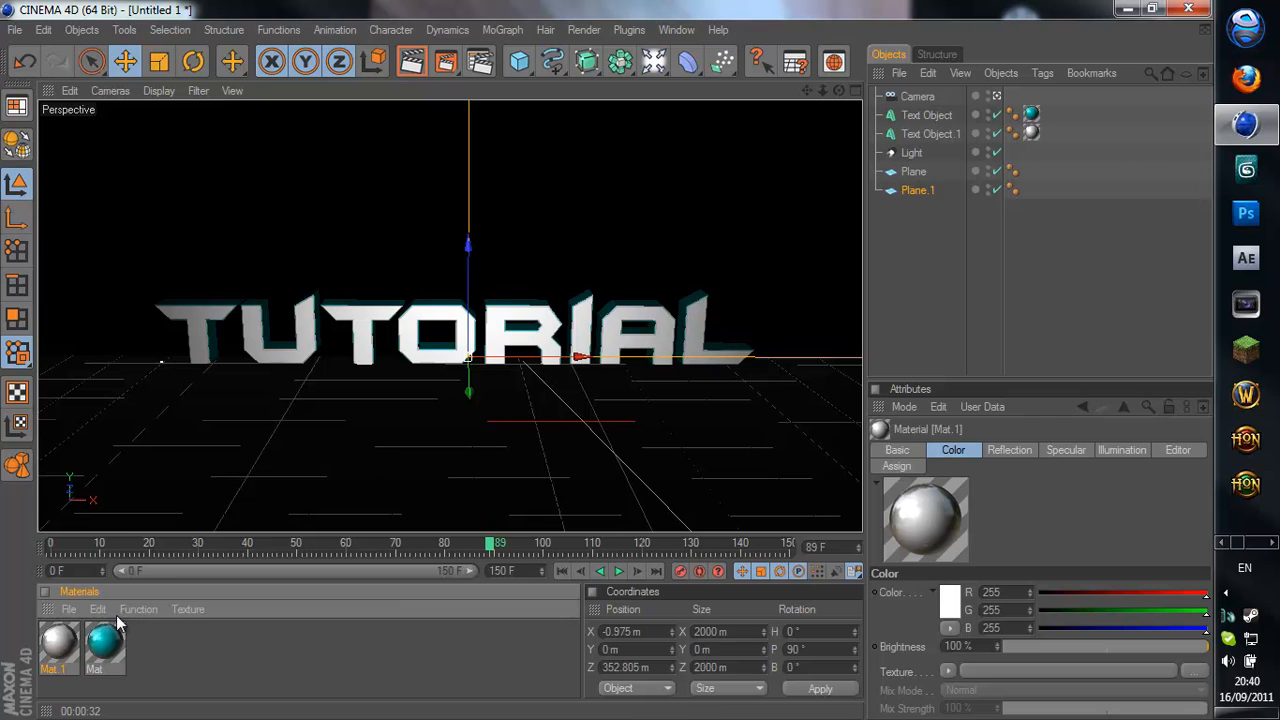
Render a preview of the perspective view to check the white-faced text with turquoise sides
left_click(105, 641)
left_click(411, 61)
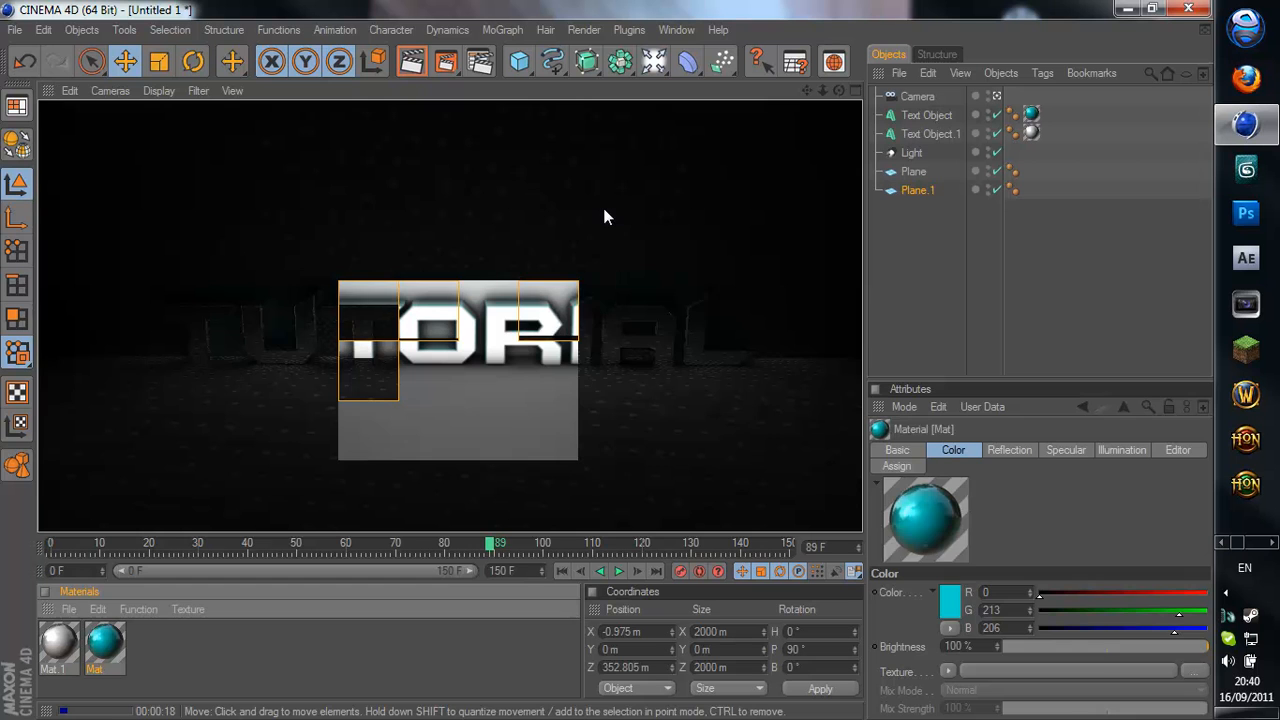
key("Escape")
Change the color of the thick text's turquoise material to blue, RGB 0, 51, 255
left_click(105, 641)
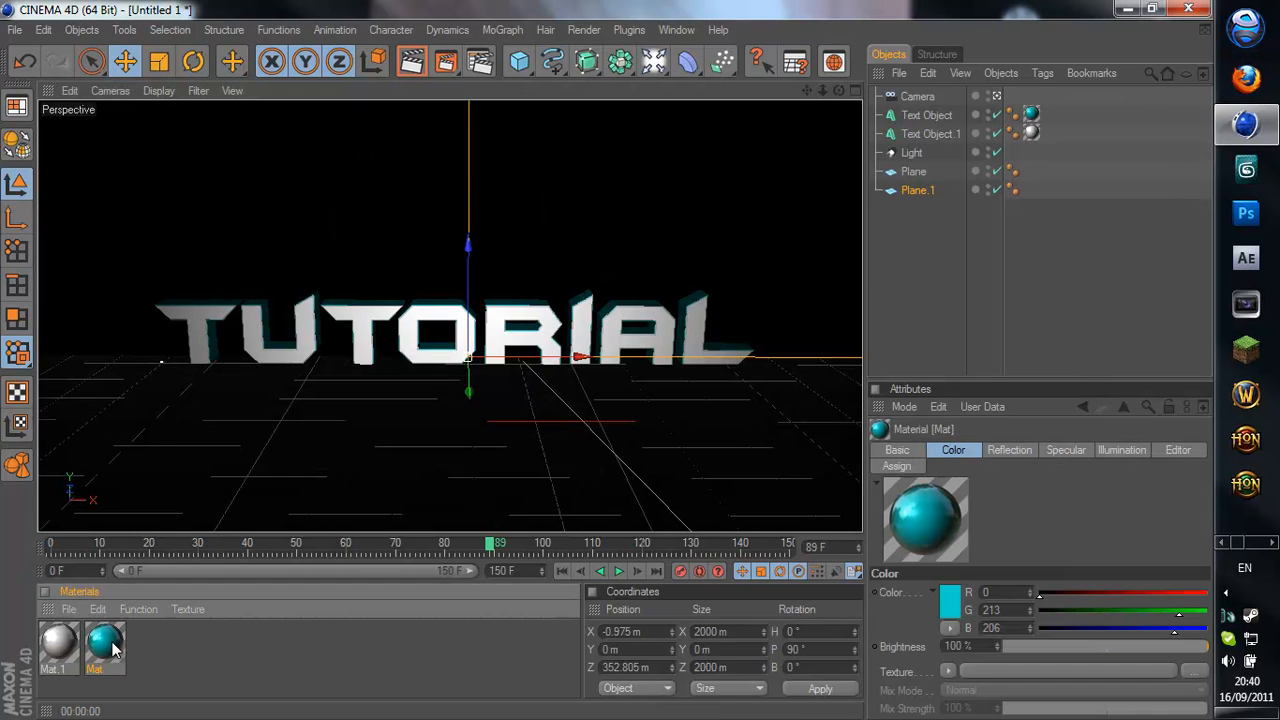
double_click(105, 643)
left_click(481, 207)
mouse_move(530, 142)
left_mouse_down()
mouse_move(550, 140)
mouse_move(526, 125)
left_mouse_up()
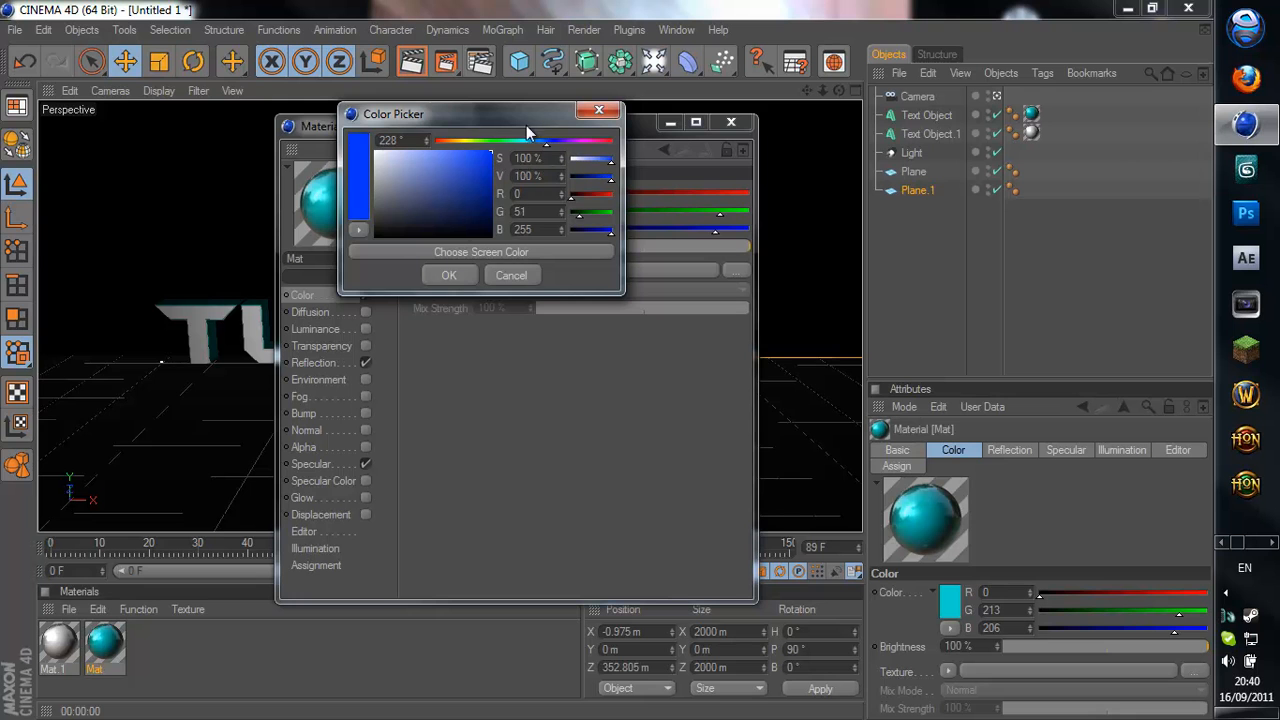
left_click(451, 274)
left_click(731, 122)
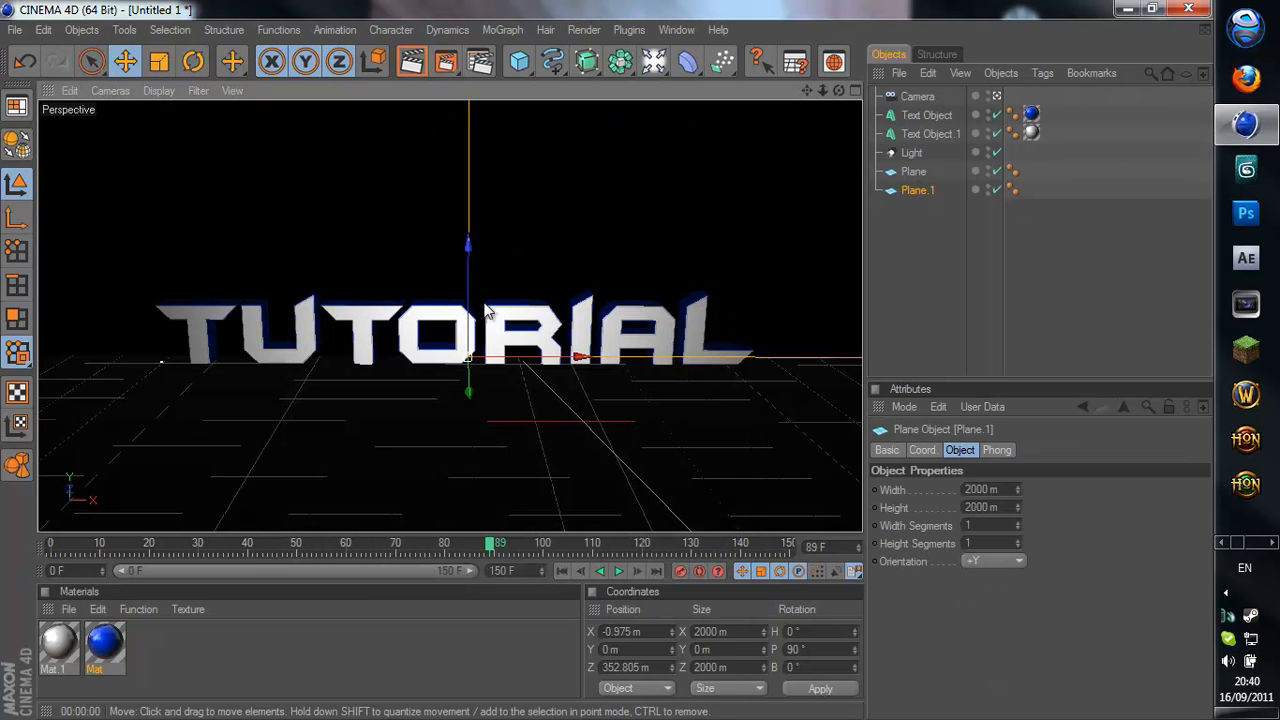
Group the thick text and its thin copy under one null object and select that null
left_click(928, 115)
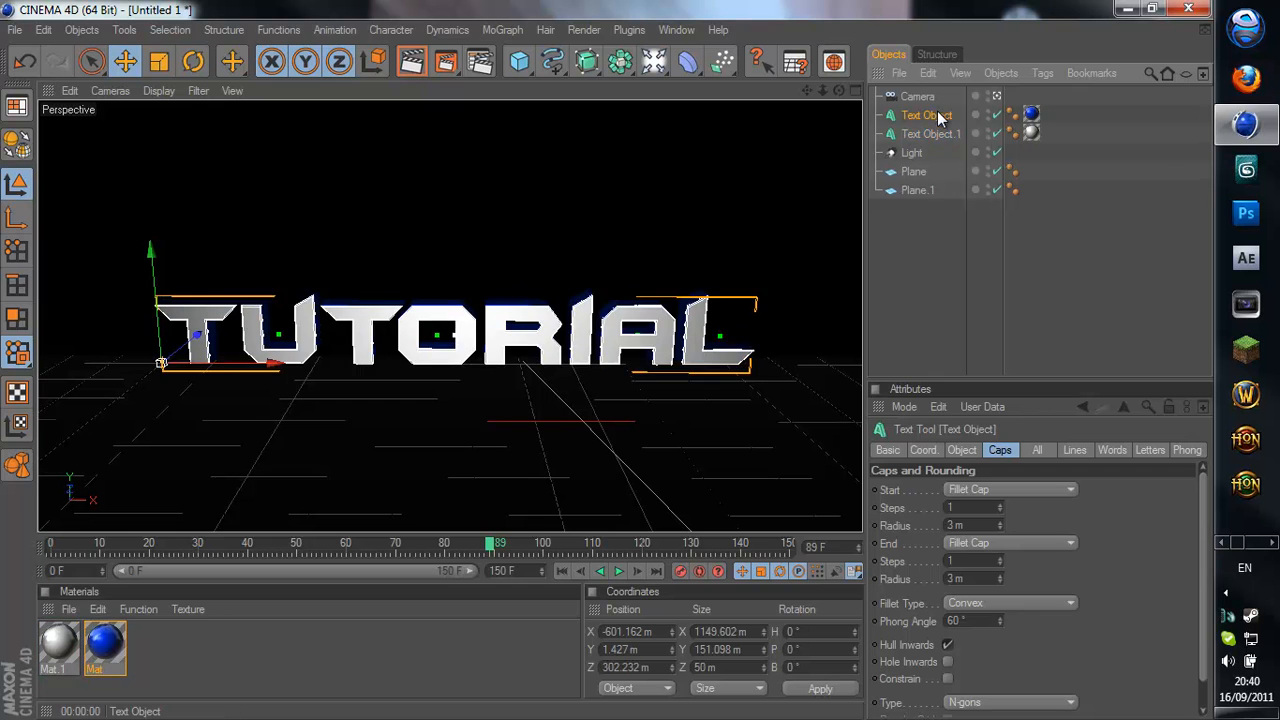
left_click(933, 134)
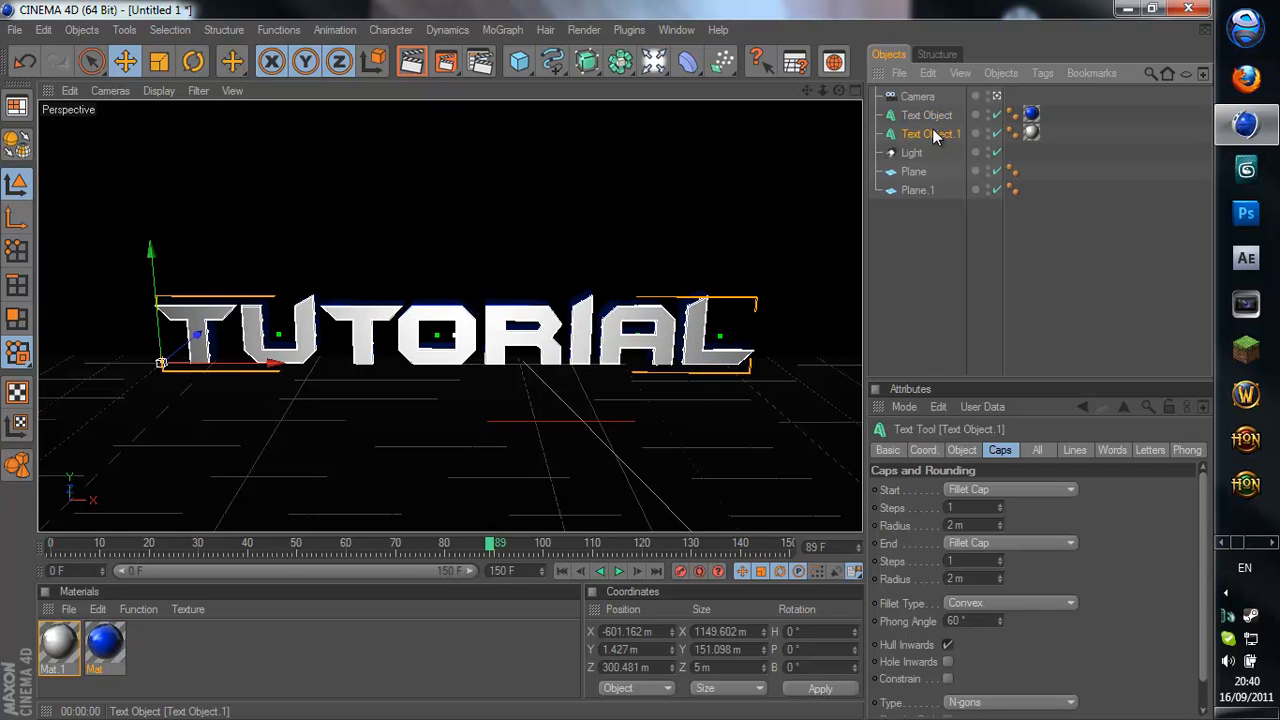
left_click(937, 118, "shift")
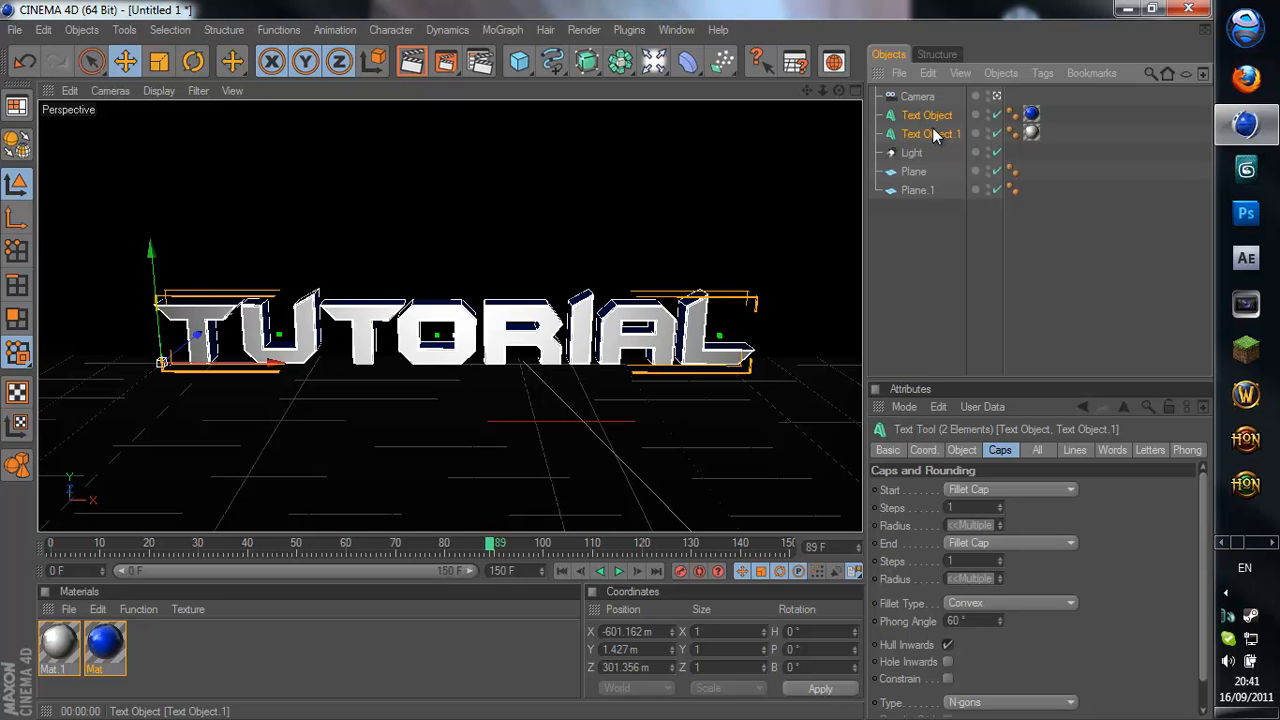
key("alt+g")
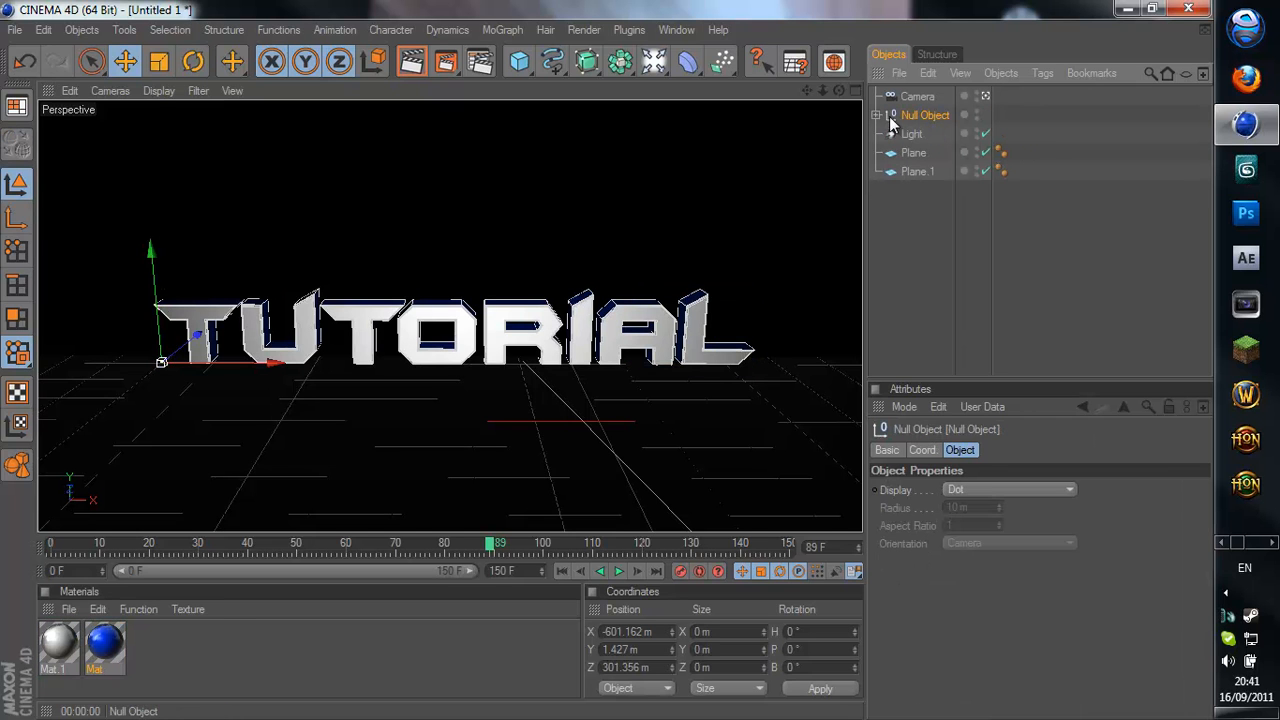
left_click(879, 115)
left_click(877, 115)
left_click(911, 133)
left_click(929, 116)
Keyframe the text group's null at frames 140 and 0, with Z at -714.801 m on frame 0, and play the animation
left_click_drag(497, 549, 740, 548)
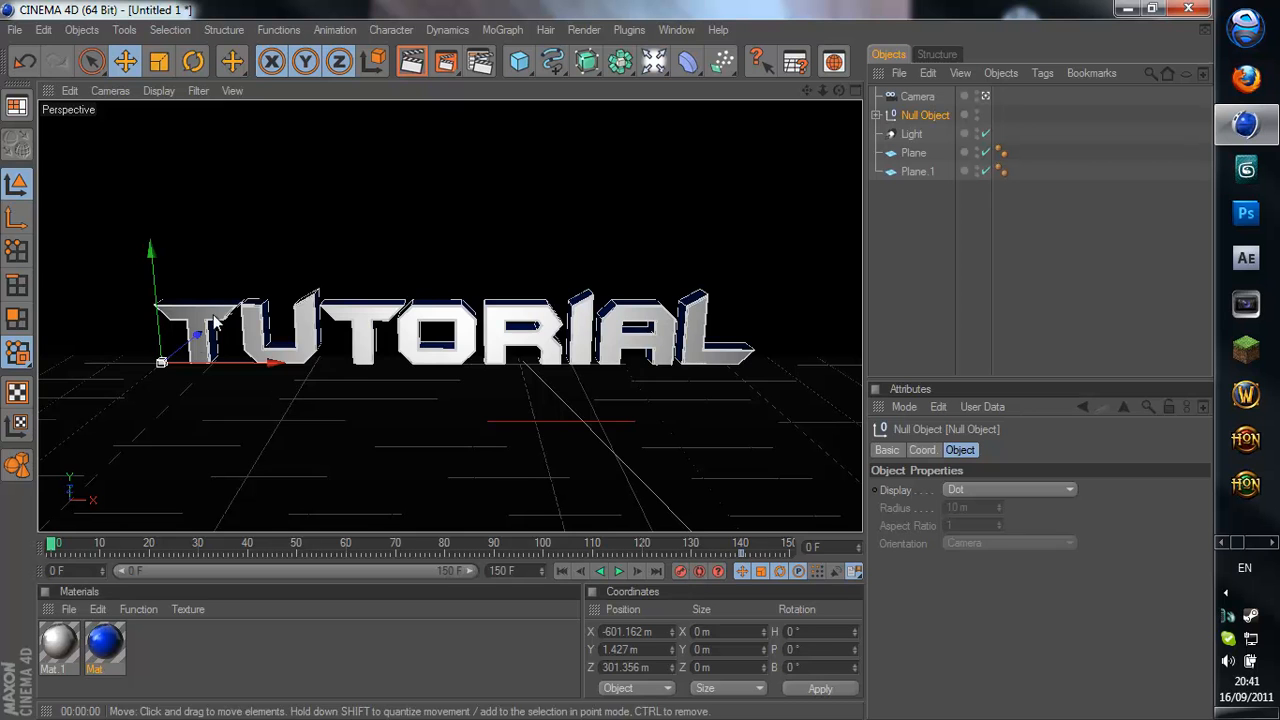
mouse_move(595, 370)
left_mouse_down()
mouse_move(563, 460)
mouse_move(605, 360)
left_mouse_up()
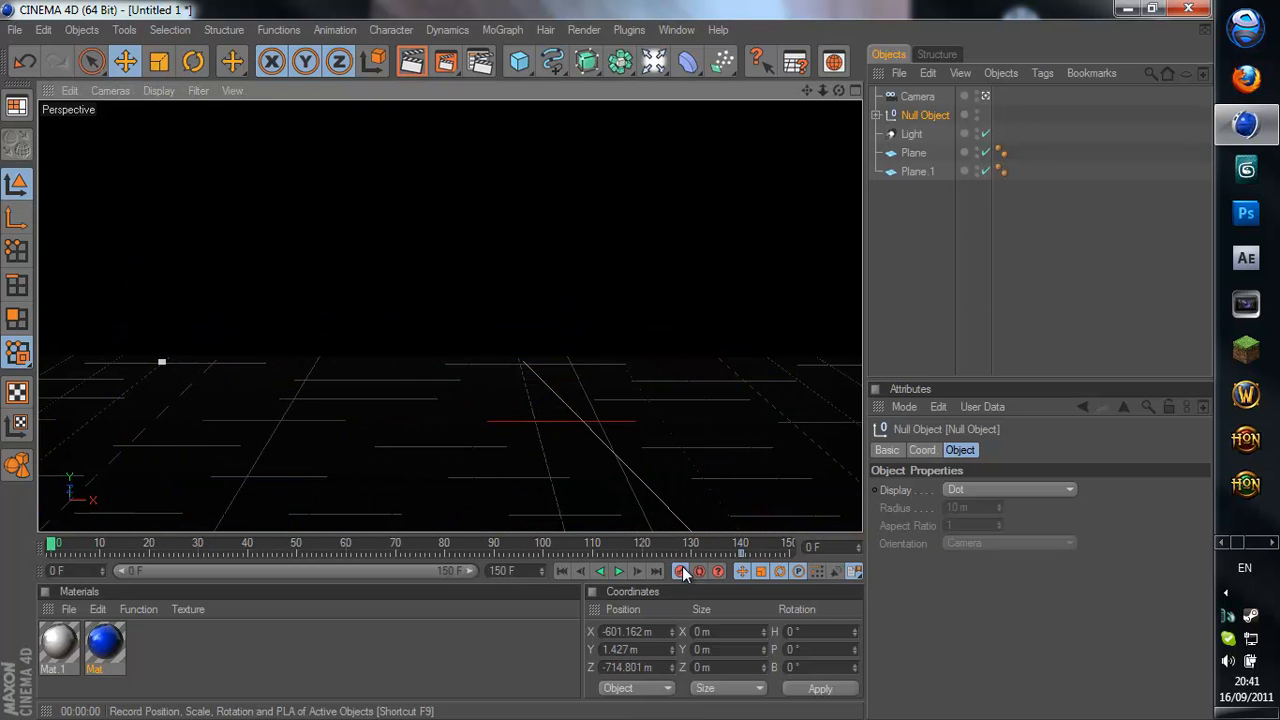
left_click(619, 572)
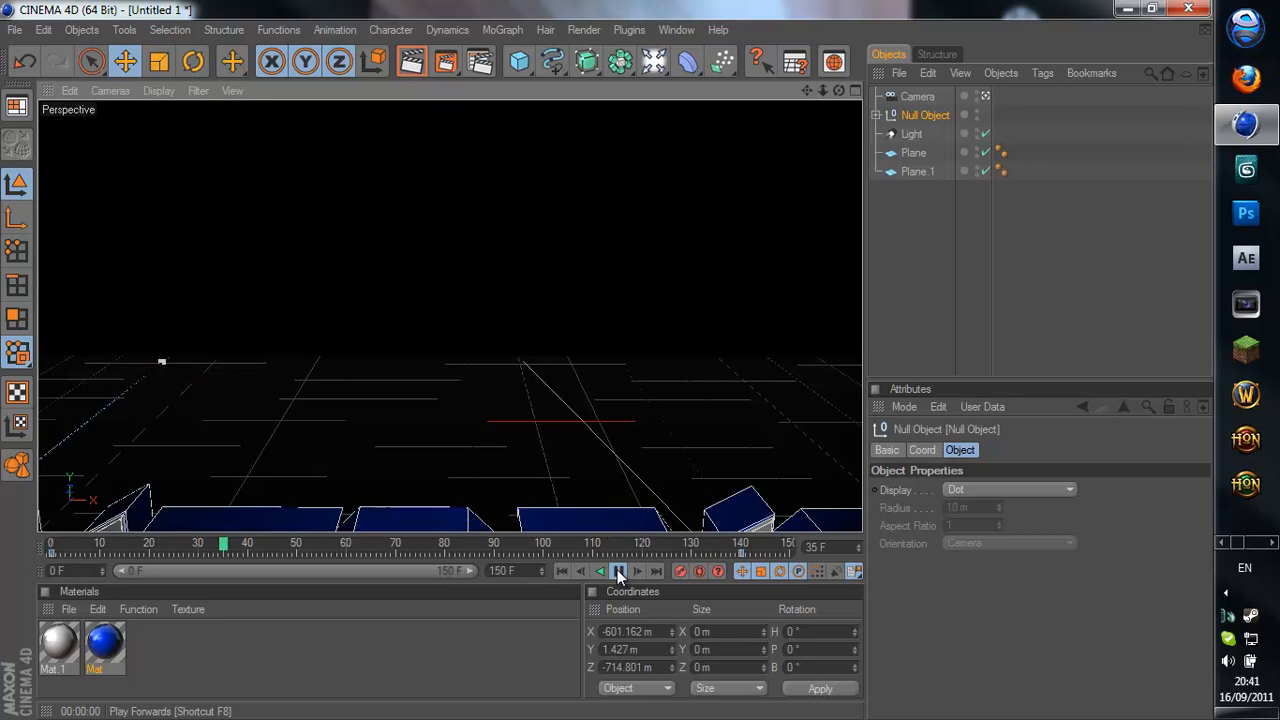
left_click(618, 572)
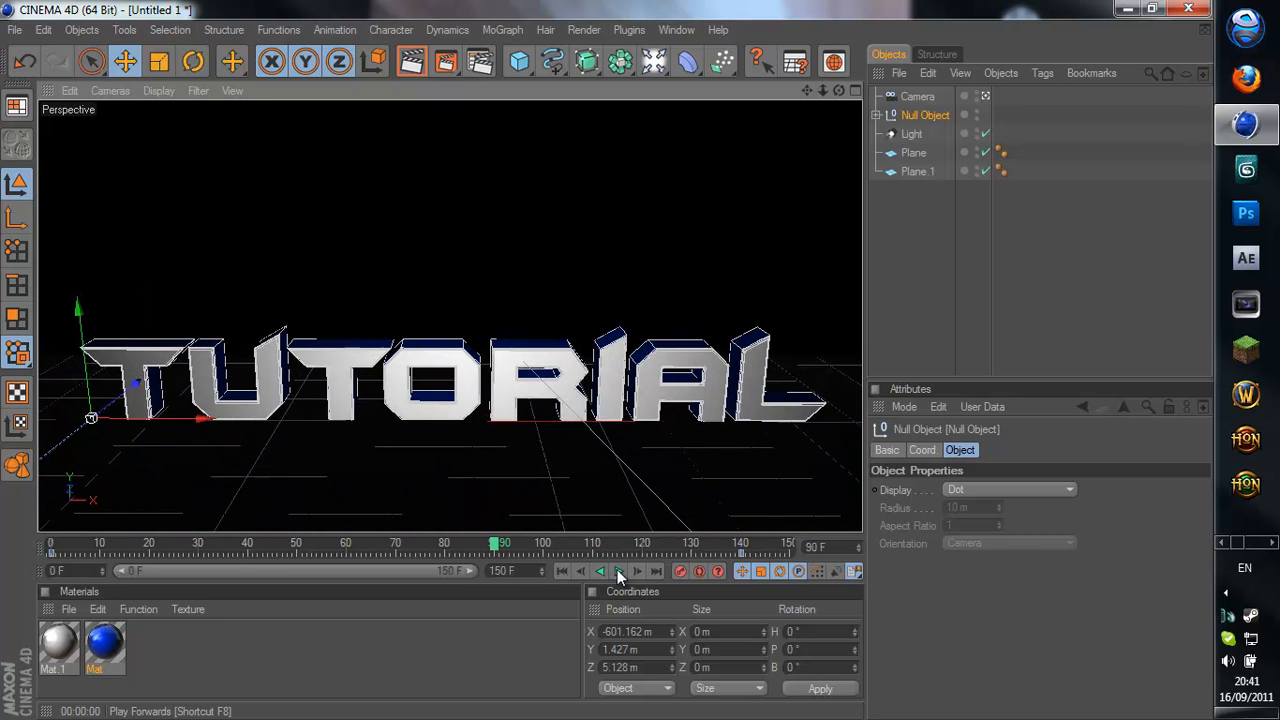
Render a preview of the perspective view at frame 90 and scrub the text animation to frame 132
left_click(412, 62)
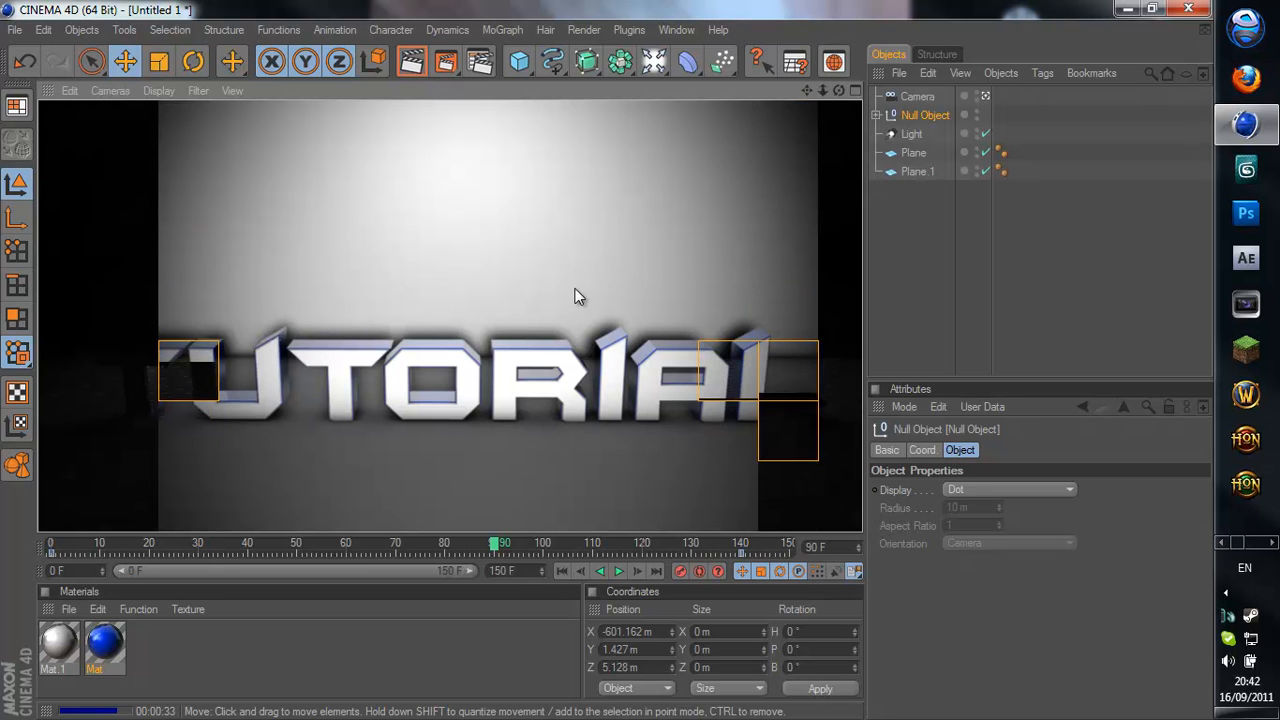
left_click(563, 251)
left_click(66, 546)
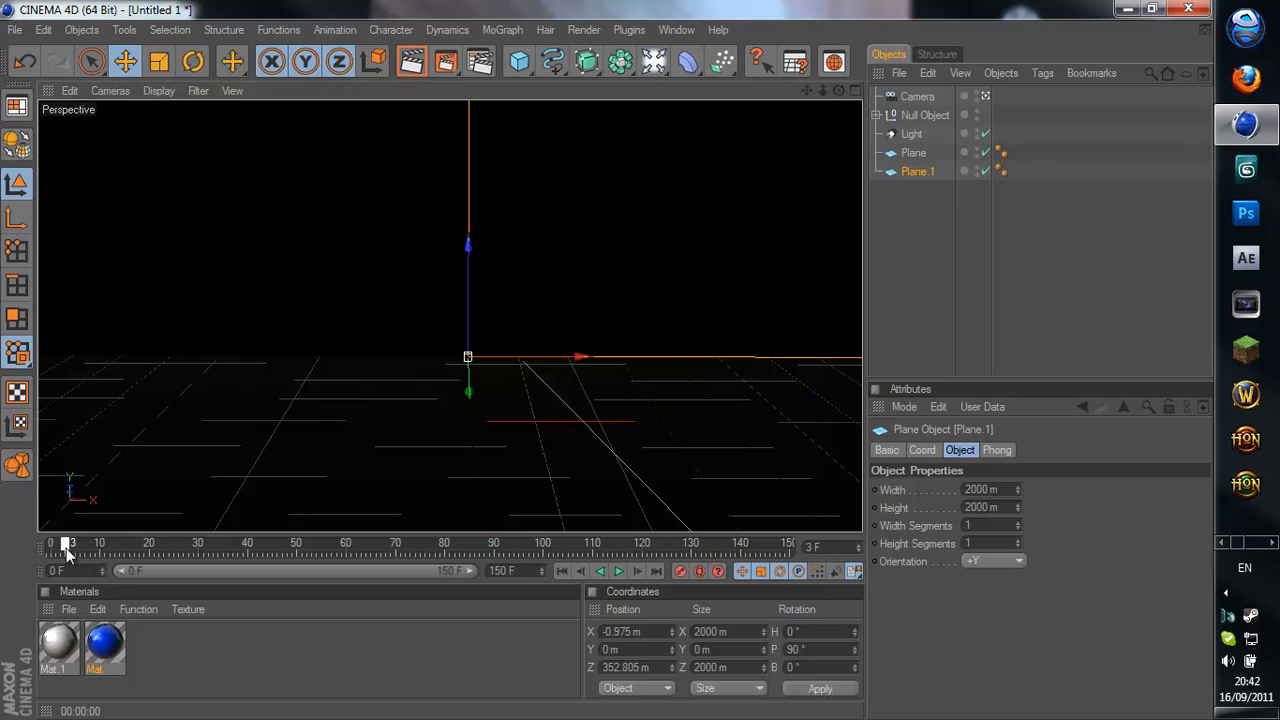
left_click_drag(68, 547, 703, 546)
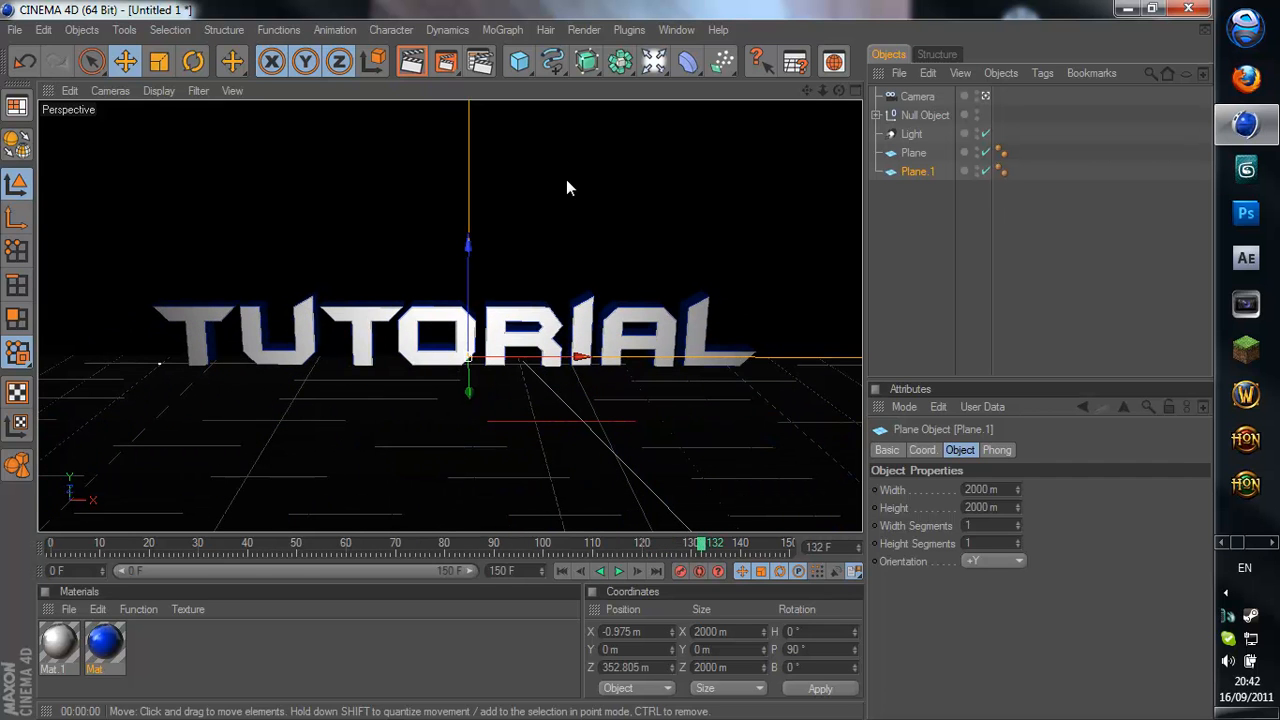
Reduce the spot light's intensity to 69%
left_click(912, 134)
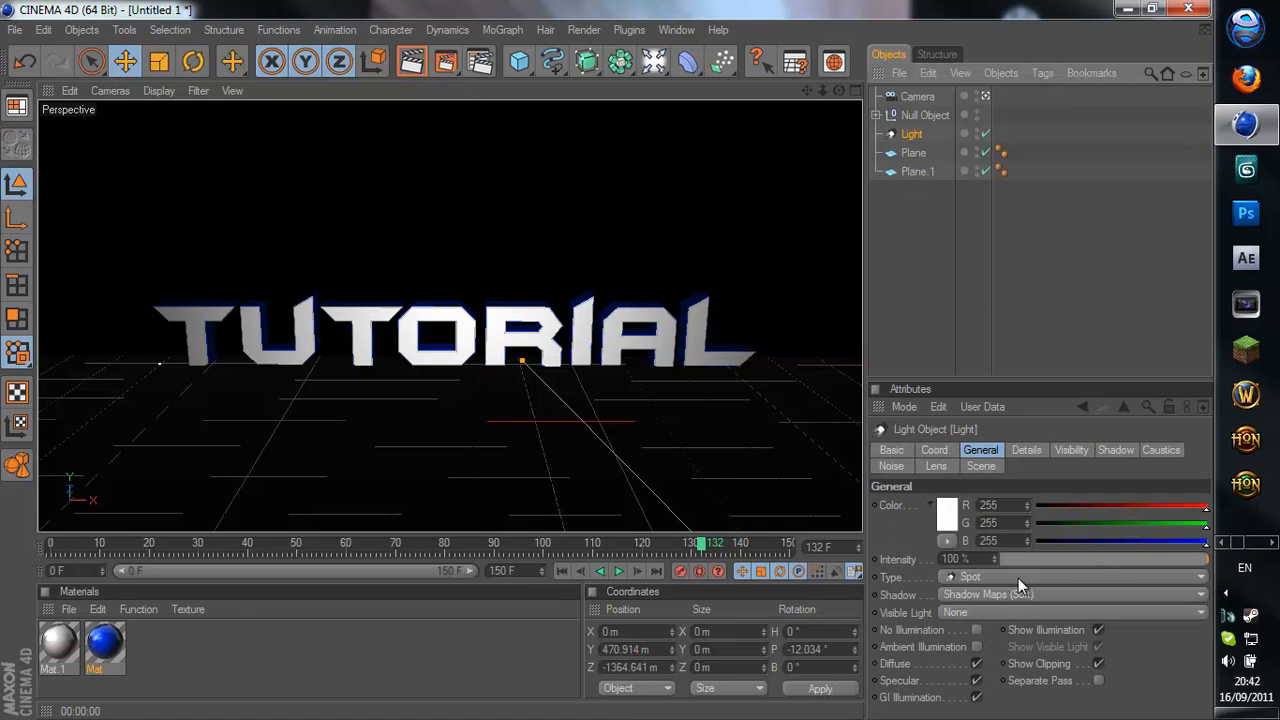
left_click(1121, 558)
left_click_drag(1120, 558, 1147, 558)
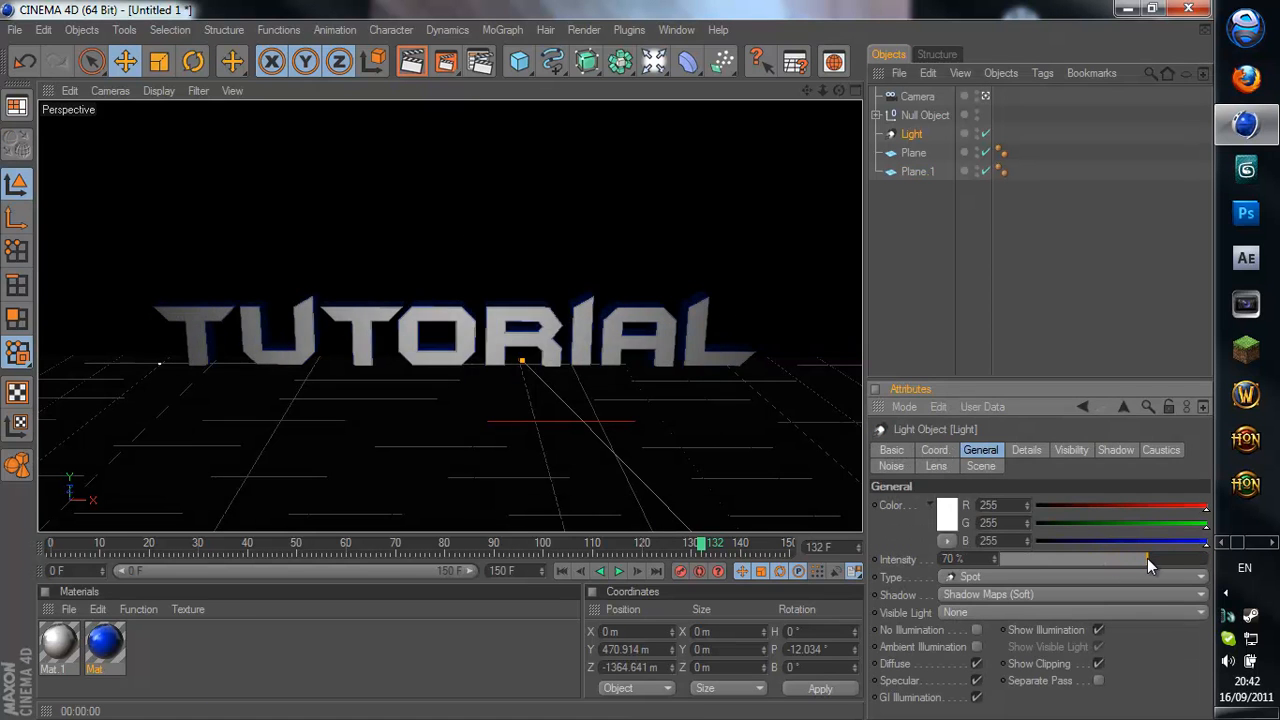
Try a pure red color on the spot light, RGB 255, 0, 0
left_click(946, 514)
left_click_drag(897, 484, 968, 463)
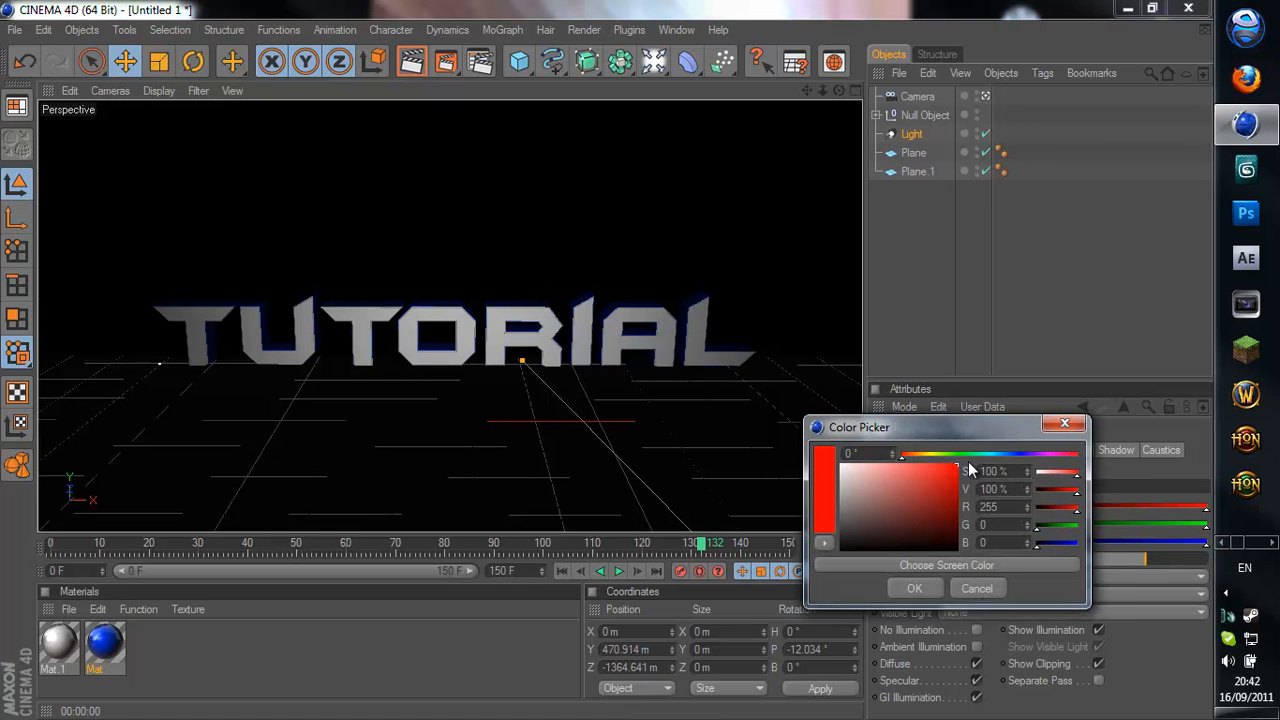
left_click(914, 588)
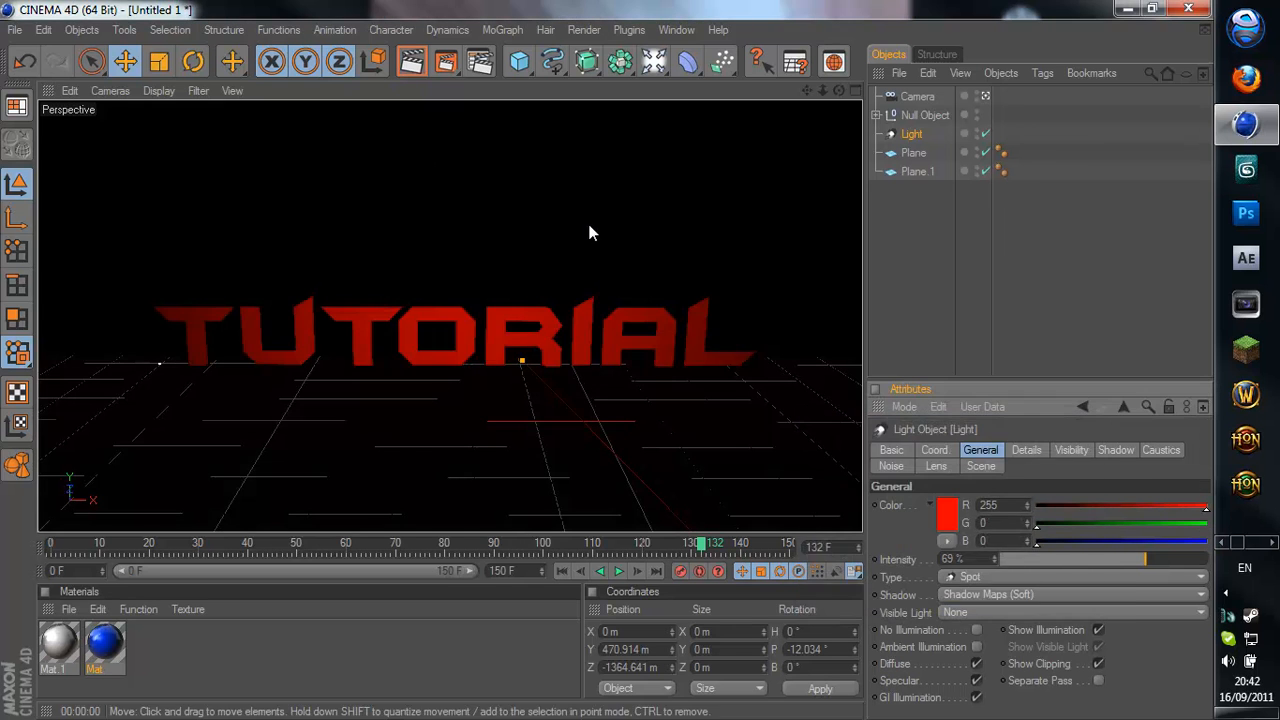
Set the spot light's color to a light pink, RGB 255, 145, 145
left_click(952, 510)
left_click(896, 455)
left_click(936, 577)
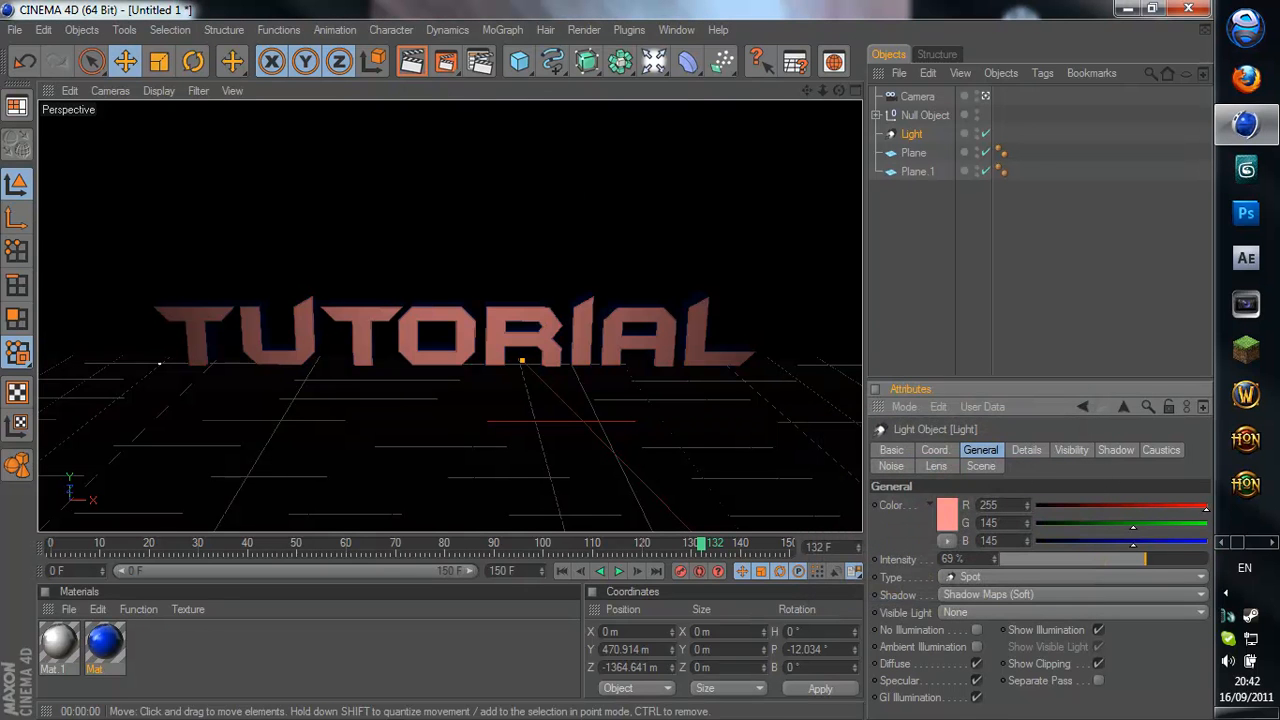
left_click(934, 118)
left_click(920, 99)
left_click(925, 118)
left_click(914, 135)
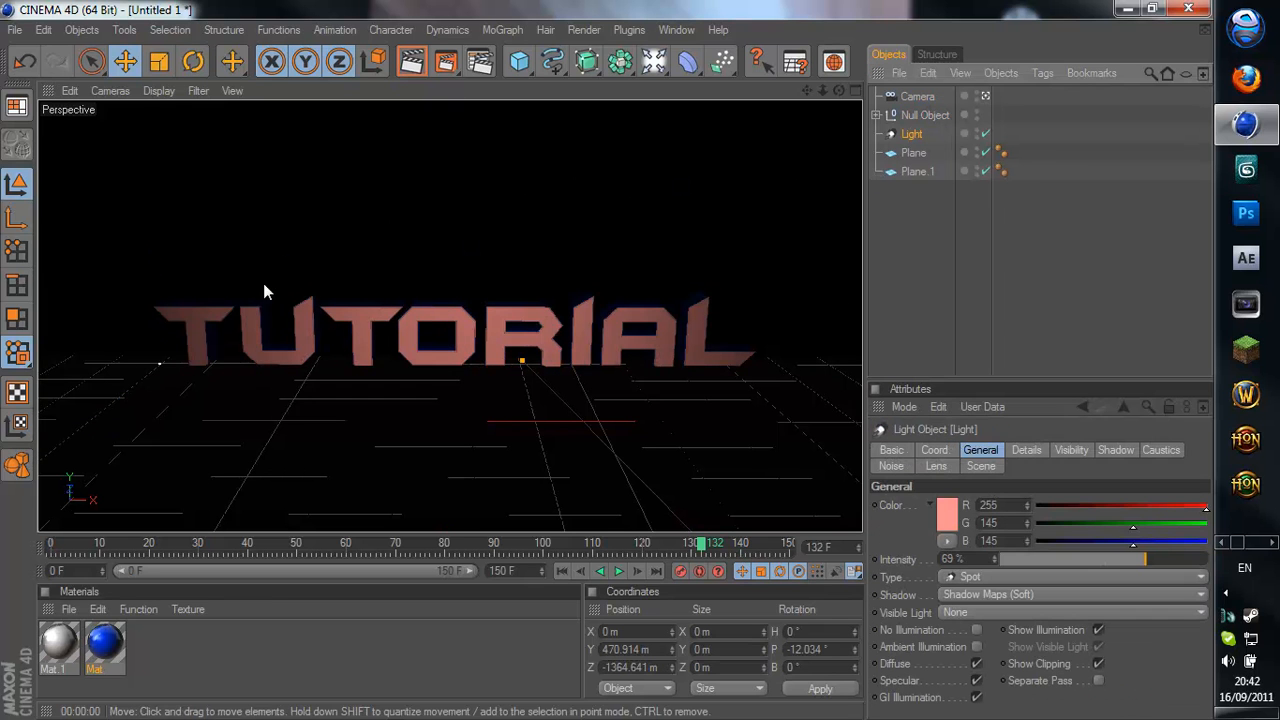